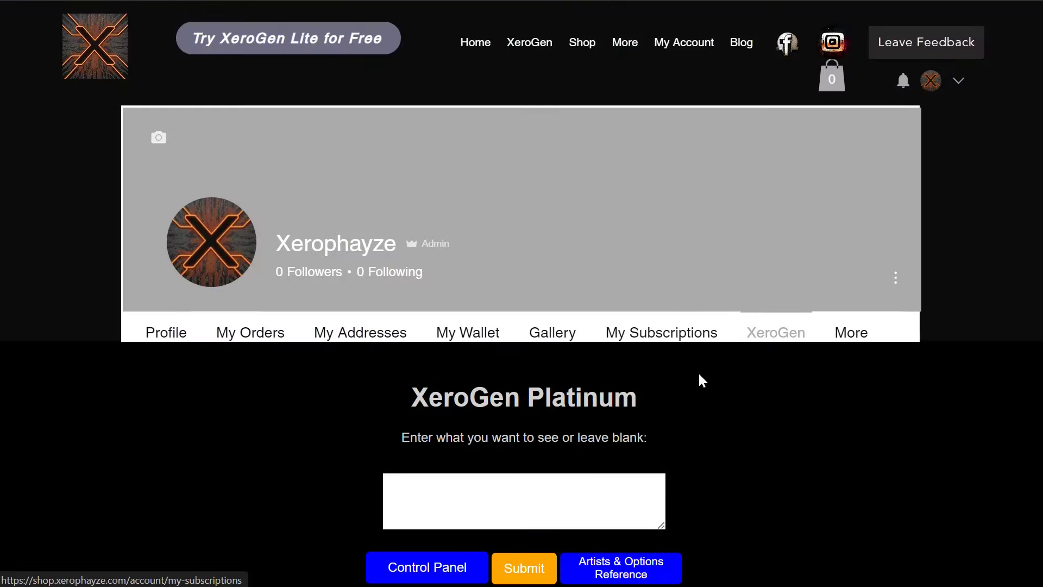
# Generate a prompt with XeroGen Platinum, leaving the description blank
pyautogui.scroll(-5, 699, 378)
pyautogui.scroll(-1, 700, 377)
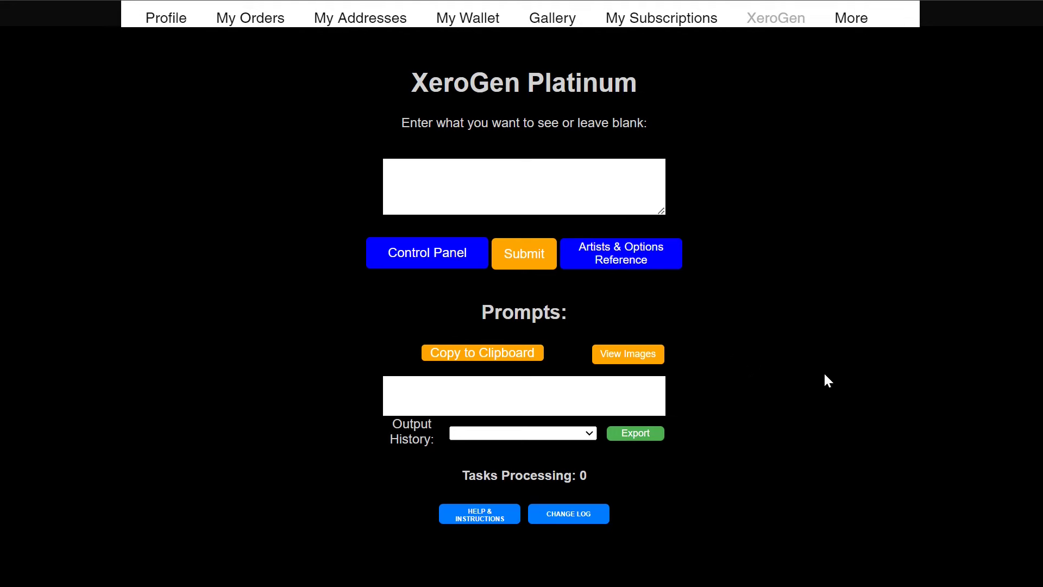
pyautogui.click(536, 261)
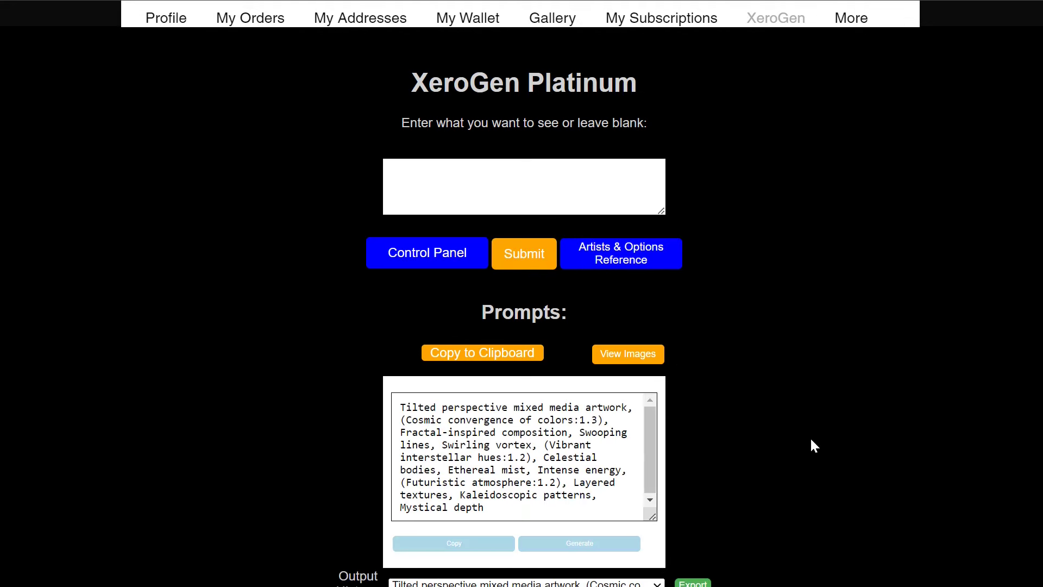
# Open the Control Panel, place it beside the prompt form and set the number of prompts to 4
pyautogui.click(389, 239)
pyautogui.moveTo(433, 228); pyautogui.dragTo(111, 71)
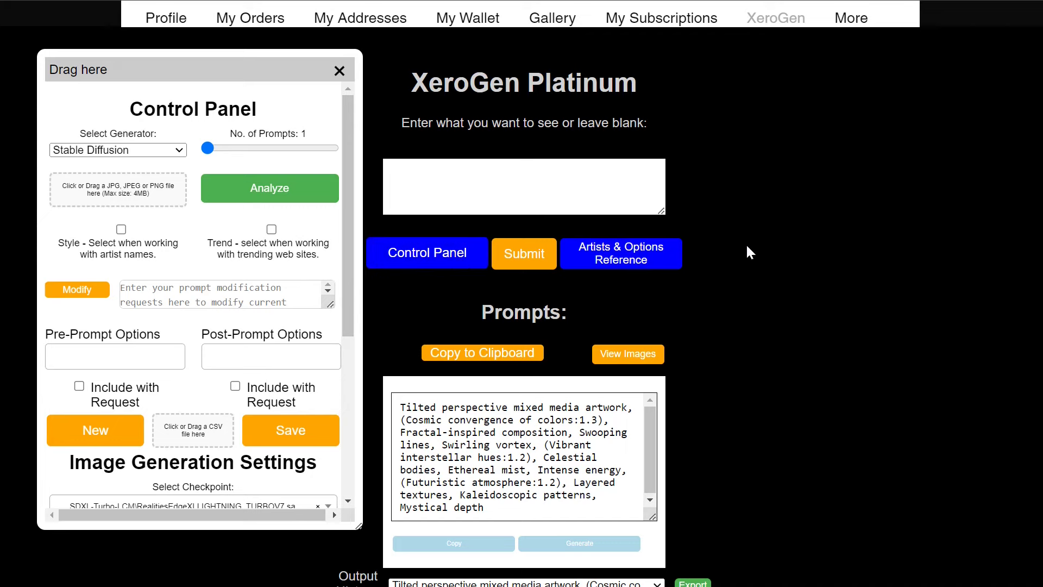
pyautogui.moveTo(208, 147); pyautogui.dragTo(249, 148)
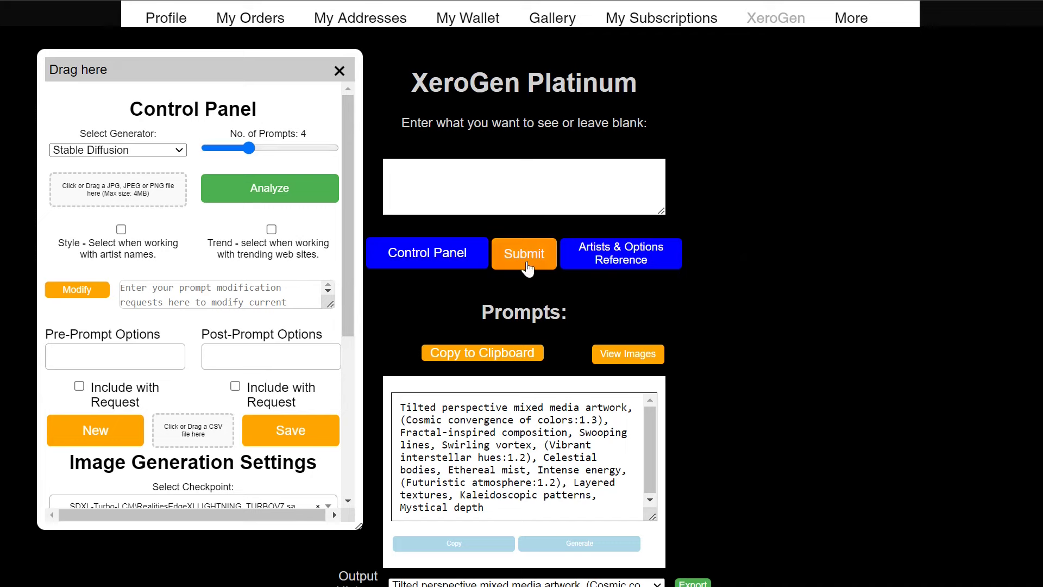
pyautogui.click(506, 187)
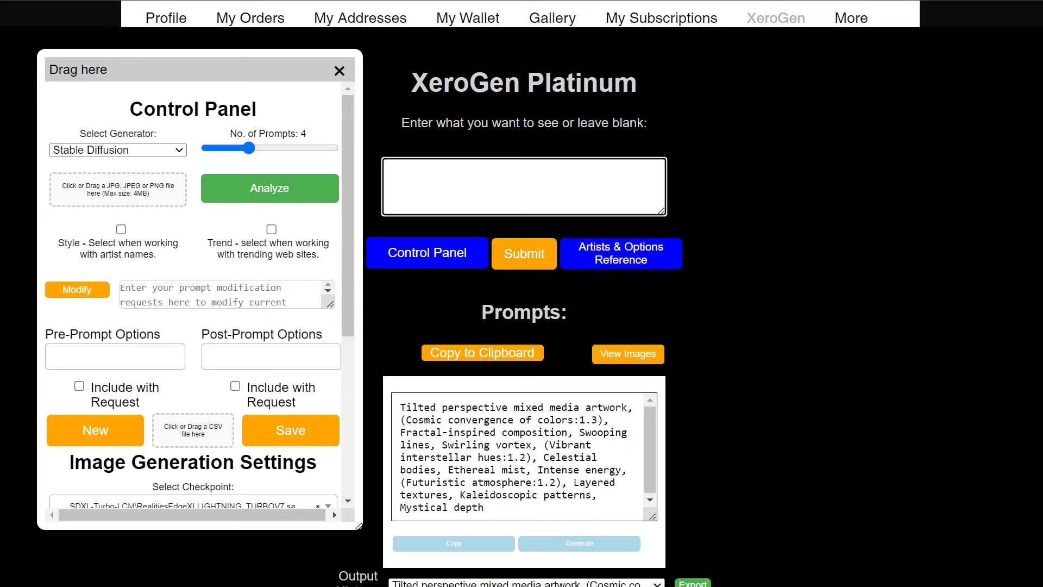
# Open the Artists & Options reference, place it beside the form and browse to the middle of the artist pages
pyautogui.click(601, 261)
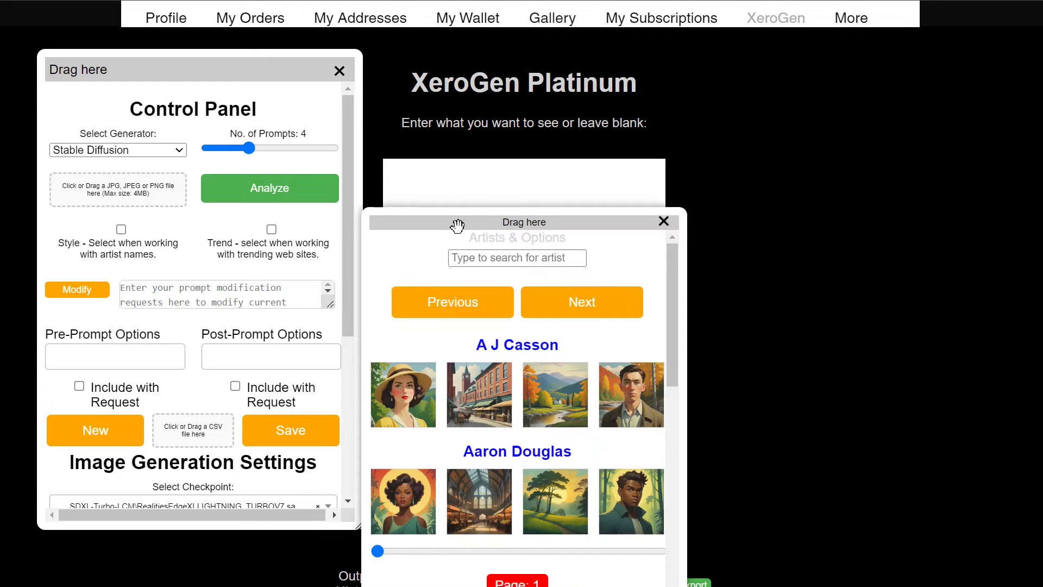
pyautogui.moveTo(457, 216); pyautogui.dragTo(783, 74)
pyautogui.click(817, 405)
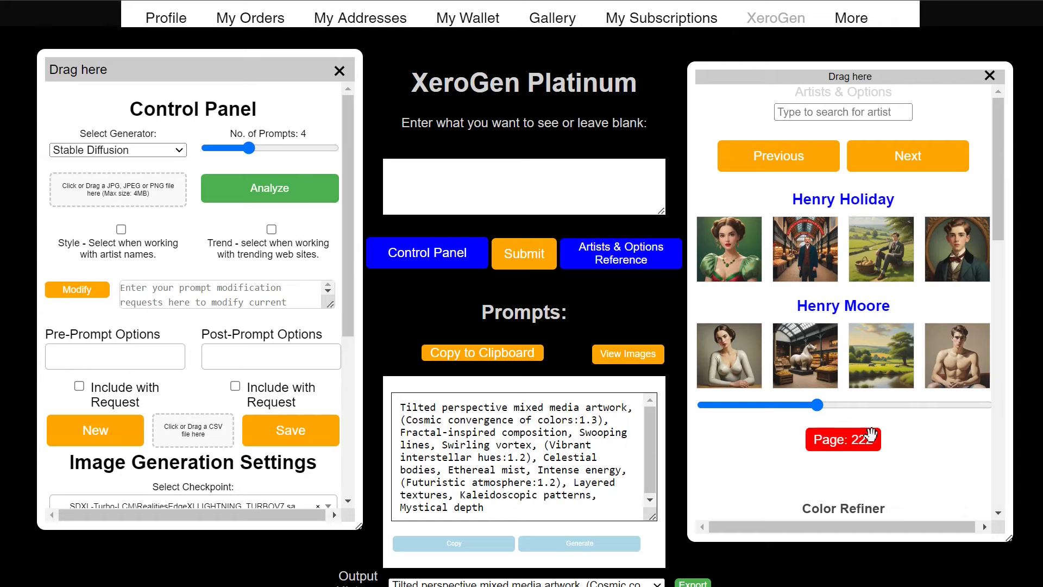
pyautogui.scroll(-5, 759, 453)
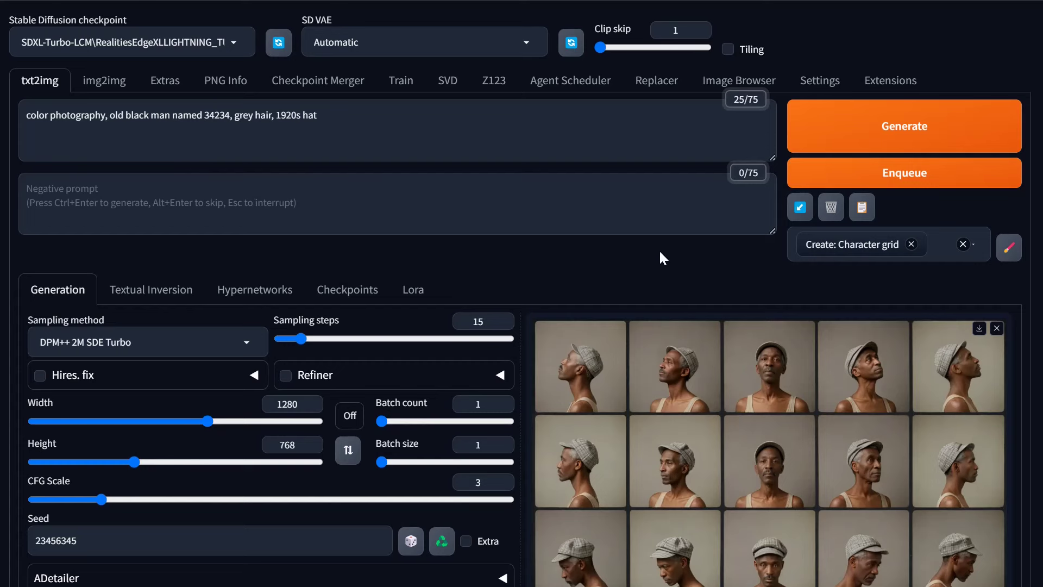
# In the Stable Diffusion web interface, view the generated character grid image at full size and close it again
pyautogui.scroll(-2, 690, 364)
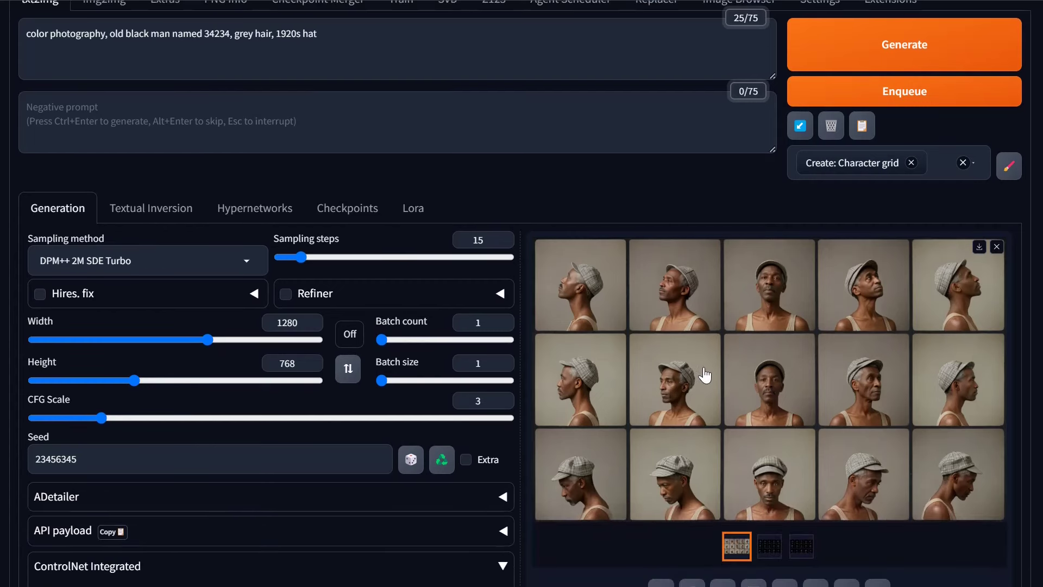
pyautogui.click(705, 375)
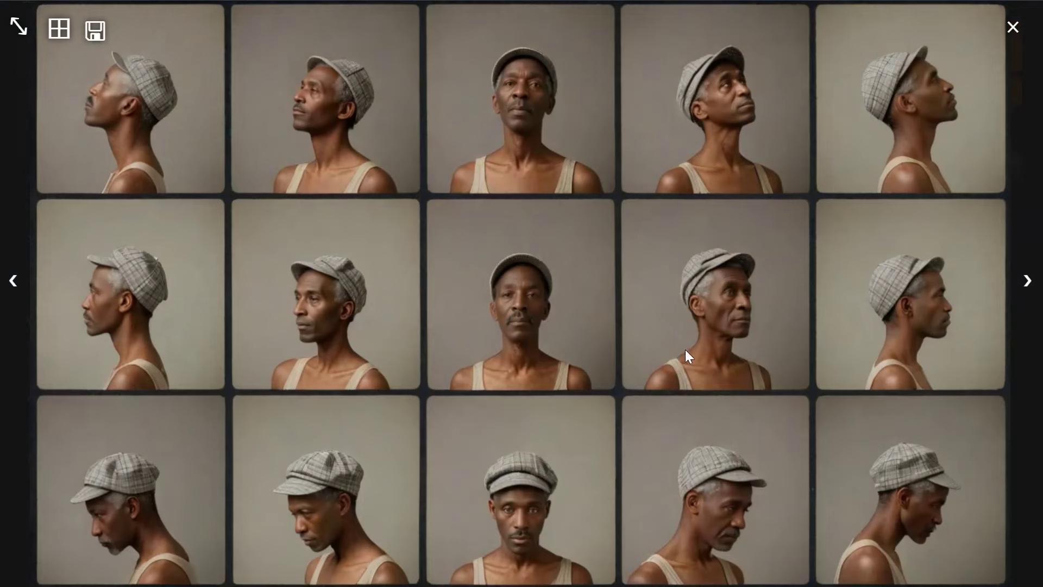
pyautogui.click(685, 350)
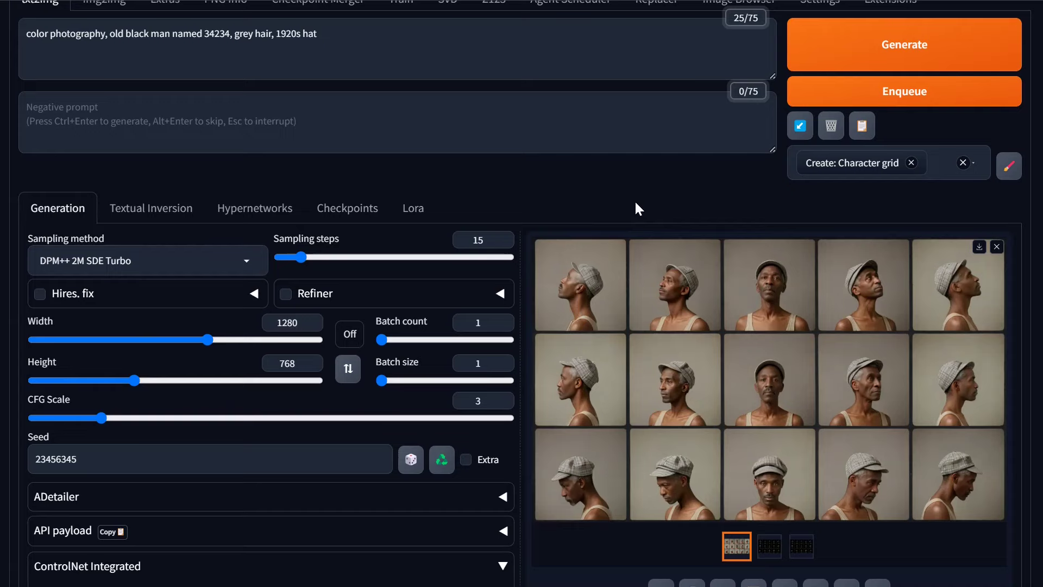
# Examine the ControlNet Unit 0 reference image and Canny settings, plus the fields saved in the Character Grid config preset
pyautogui.scroll(-5, 725, 448)
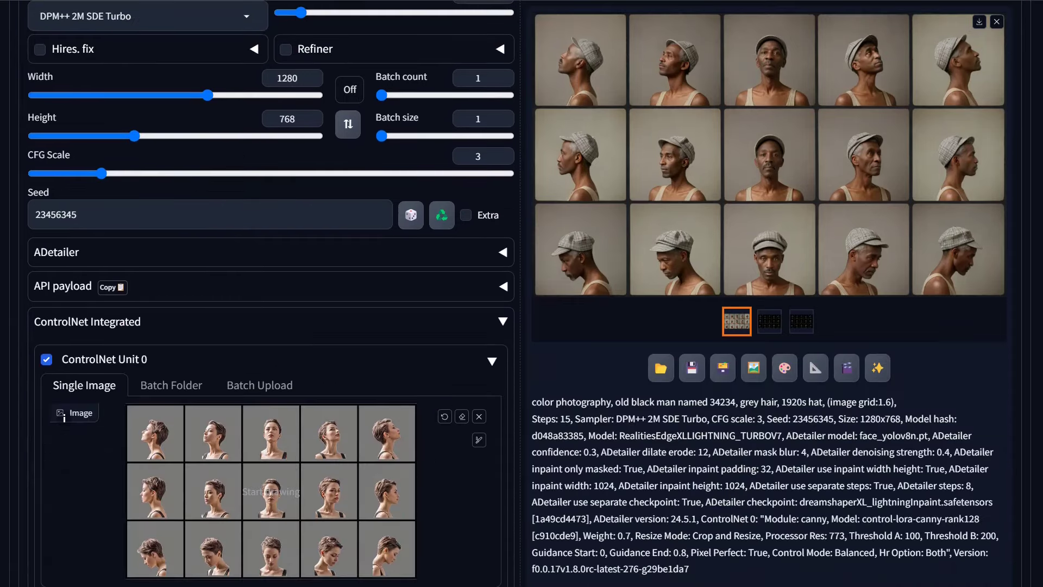
pyautogui.scroll(-5, 272, 272)
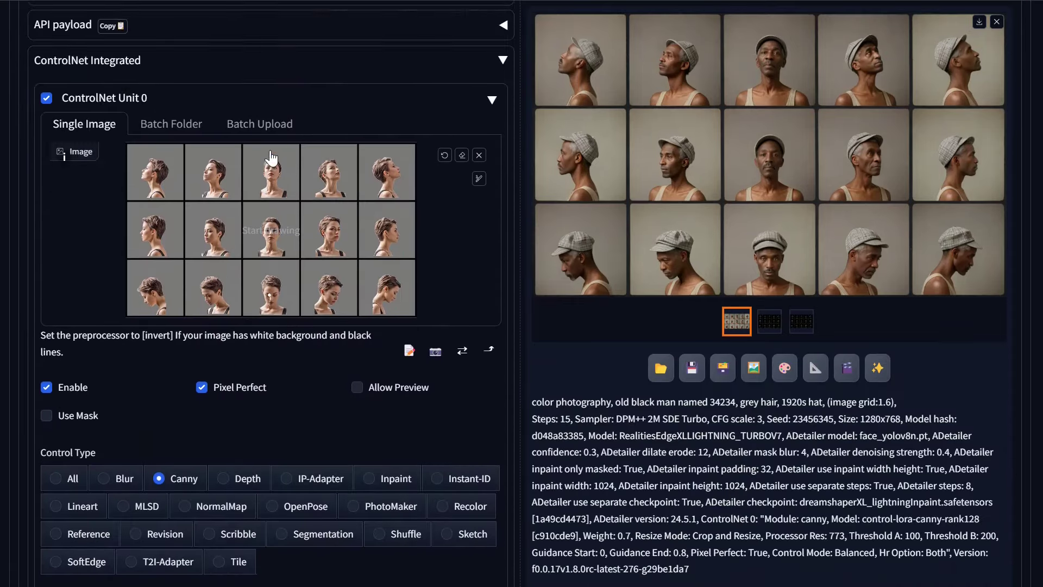
pyautogui.scroll(1, 271, 157)
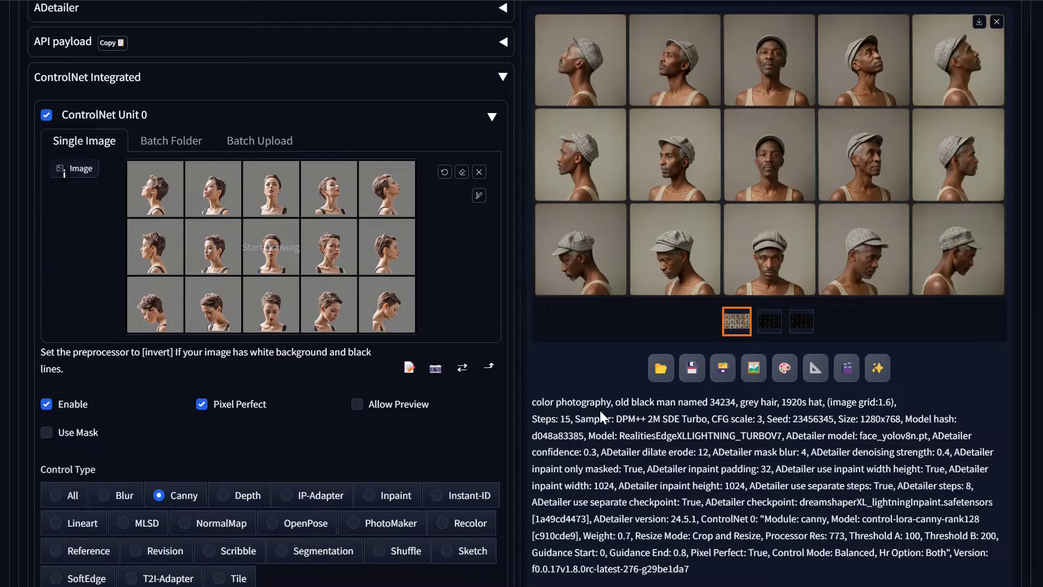
pyautogui.scroll(-15, 602, 409)
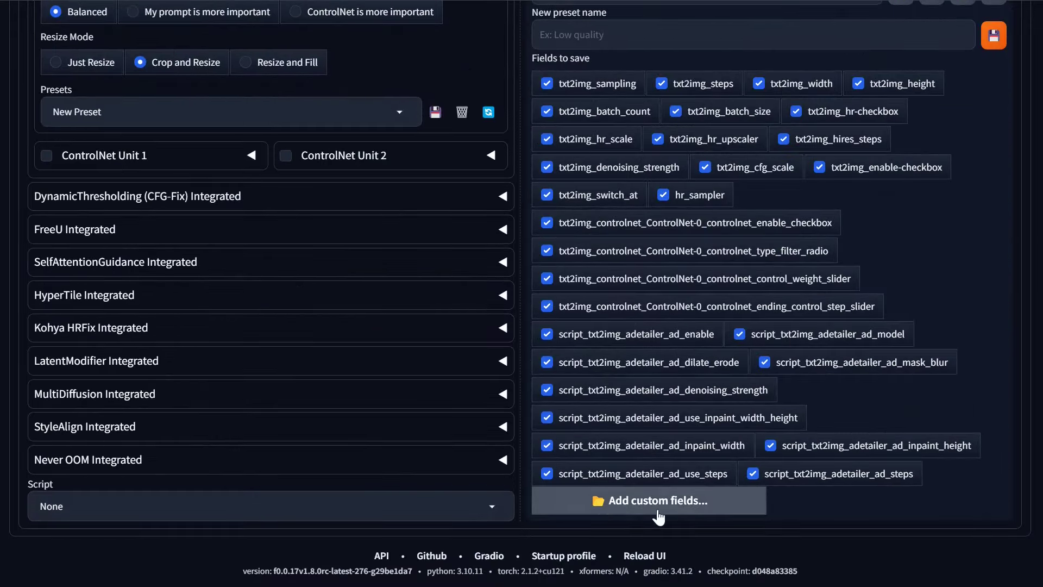
pyautogui.scroll(2, 593, 217)
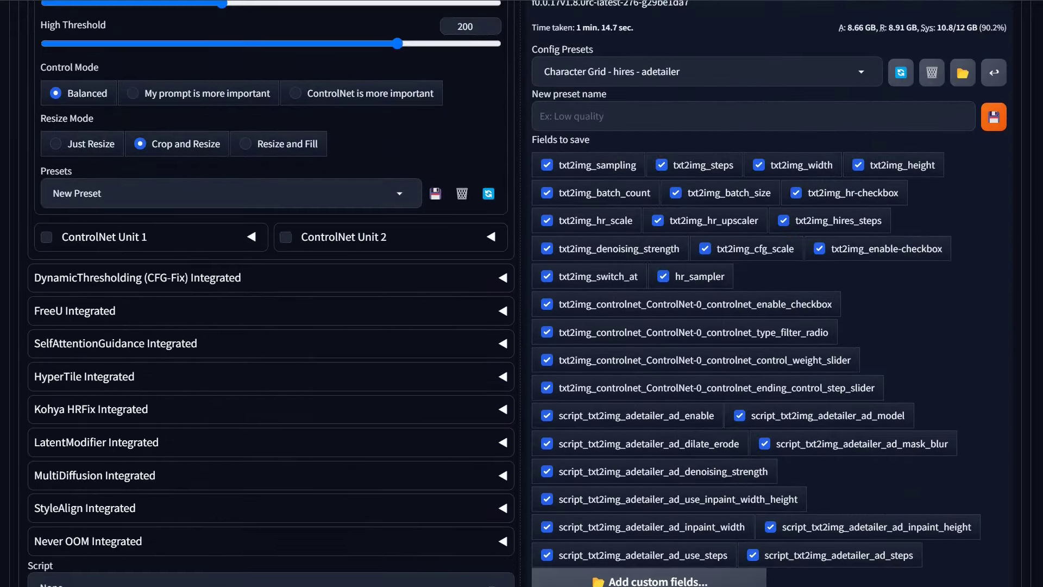
pyautogui.scroll(2, 570, 81)
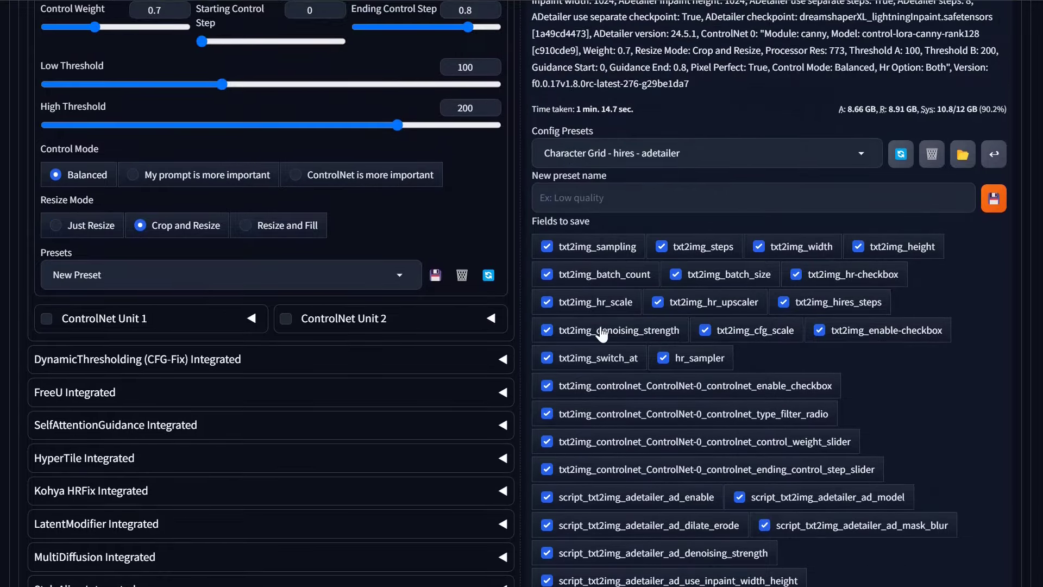
pyautogui.scroll(-4, 600, 333)
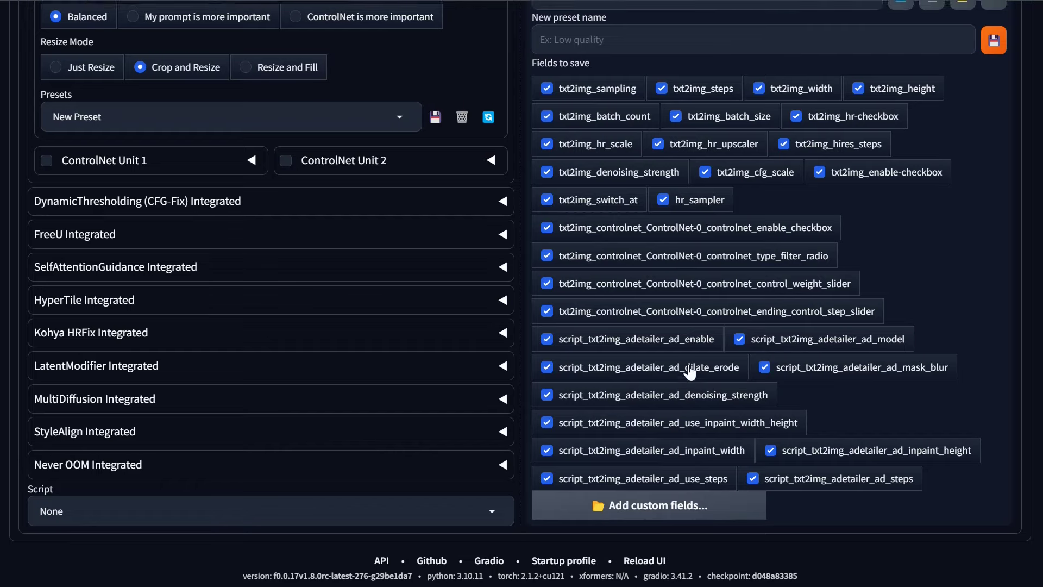
pyautogui.scroll(15, 690, 369)
pyautogui.scroll(9, 690, 369)
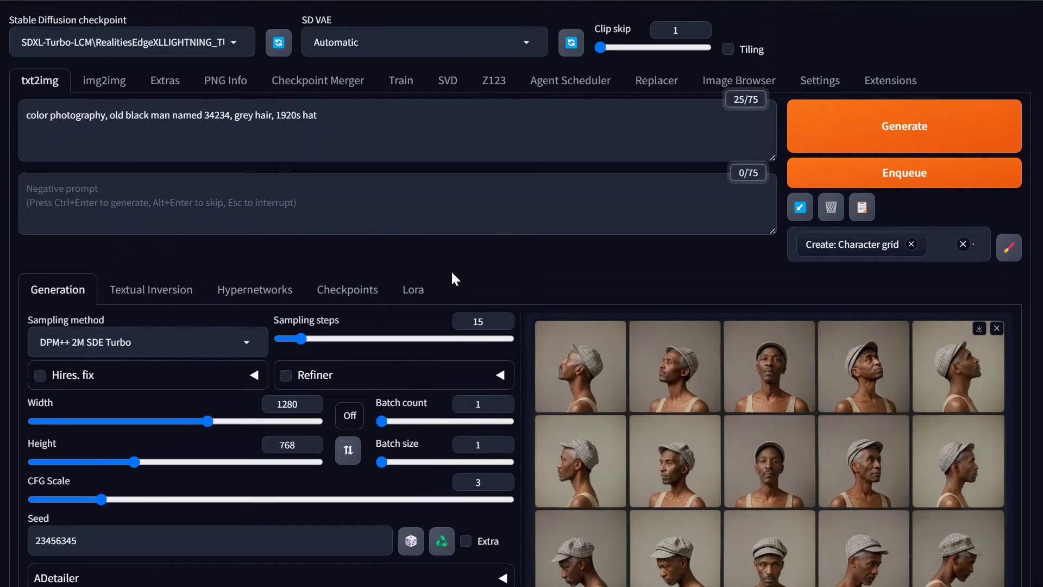
# Reload the interface and apply the "Character Grid - hires - adetailer" config preset
pyautogui.press('F5')
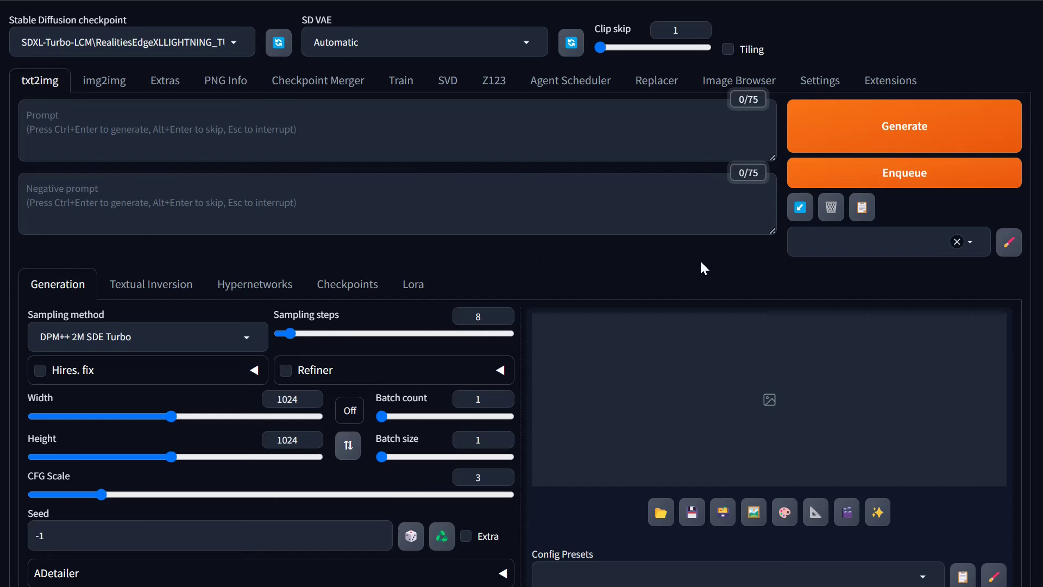
pyautogui.click(574, 574)
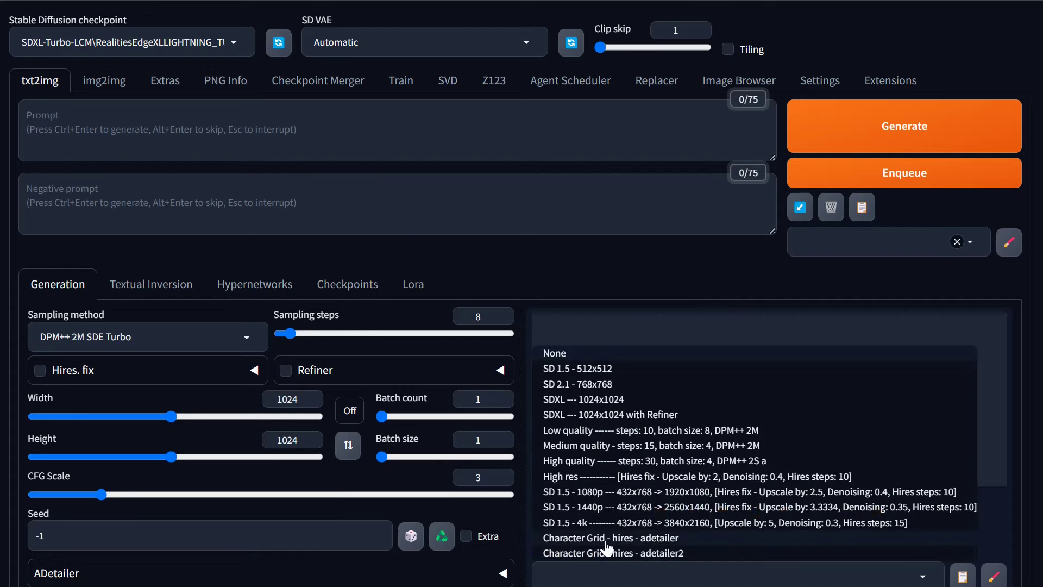
pyautogui.click(665, 537)
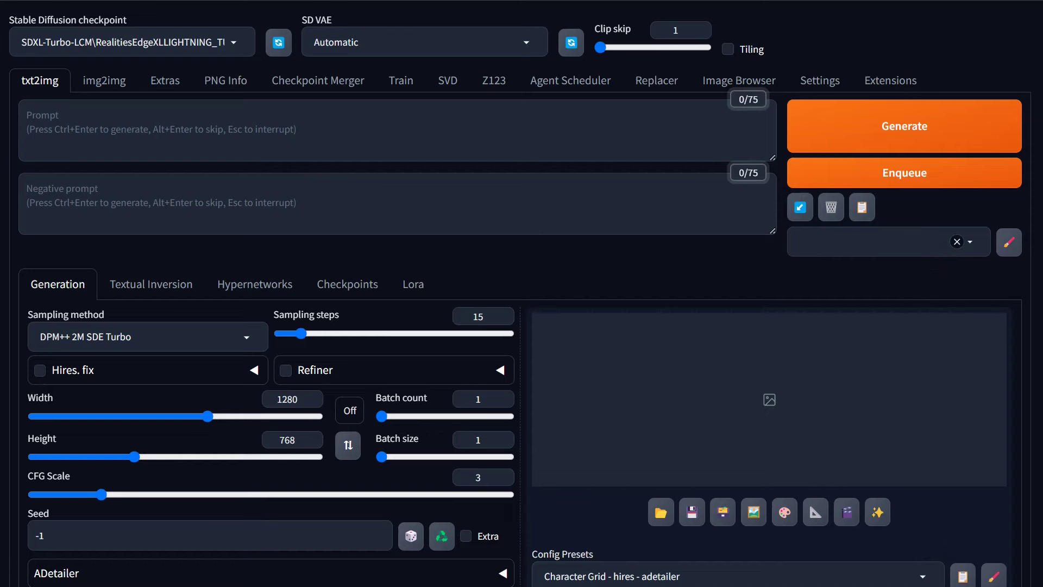
# Select the "Create: Character grid" style and insert its text into the prompt
pyautogui.click(870, 241)
pyautogui.scroll(-10, 897, 407)
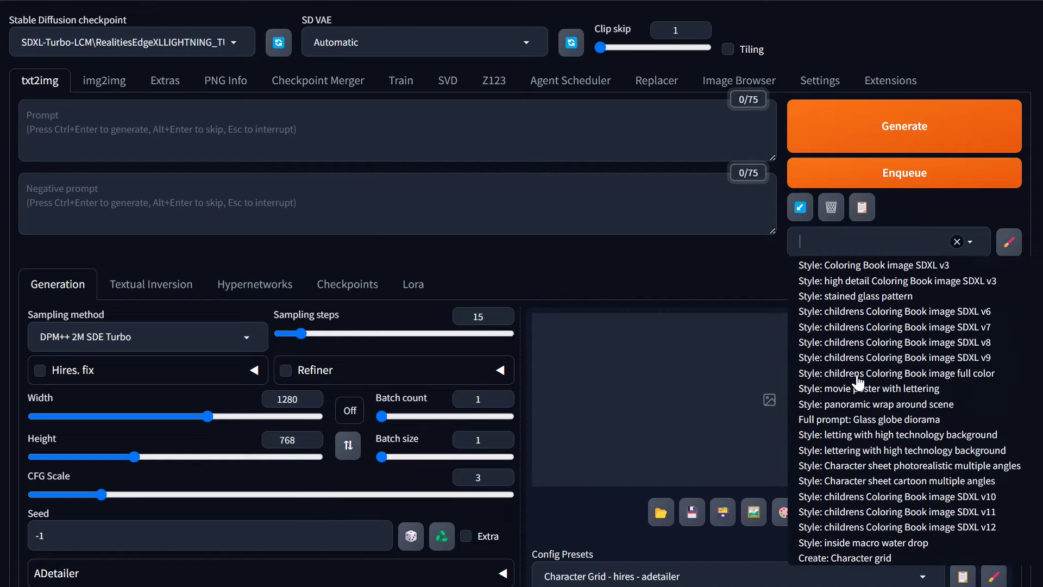
pyautogui.click(869, 559)
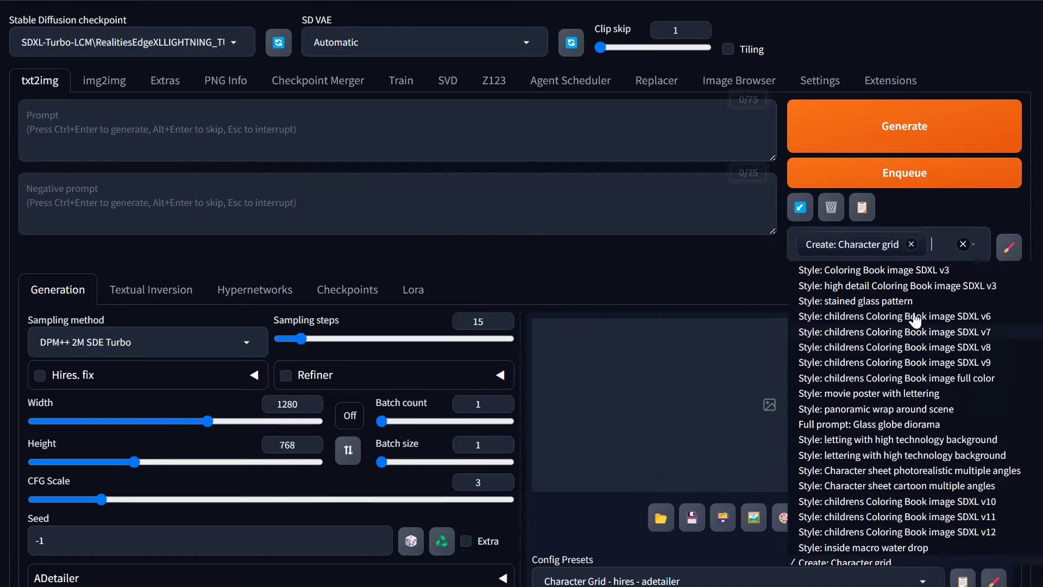
pyautogui.click(994, 211)
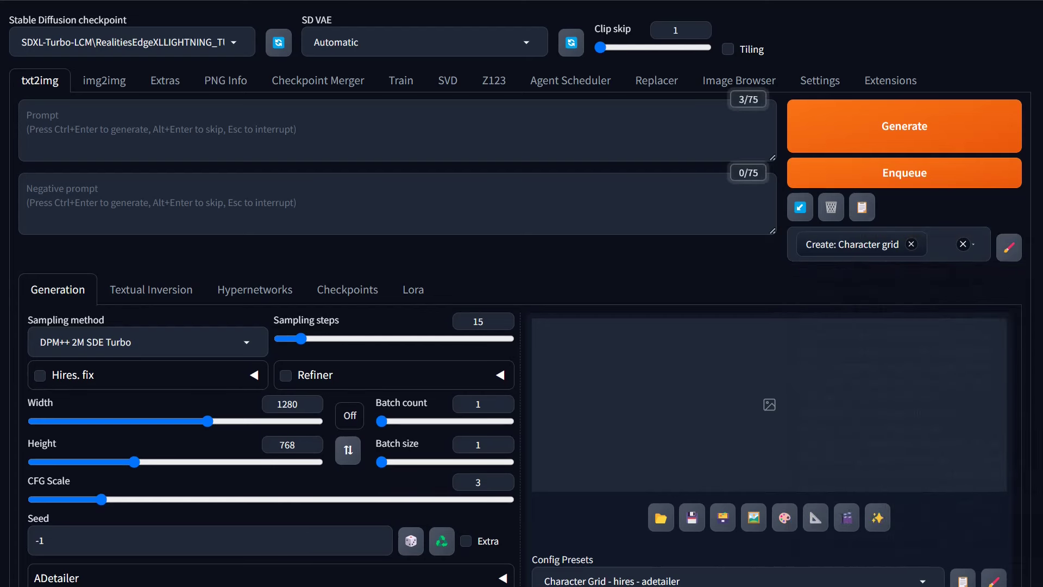
pyautogui.click(862, 207)
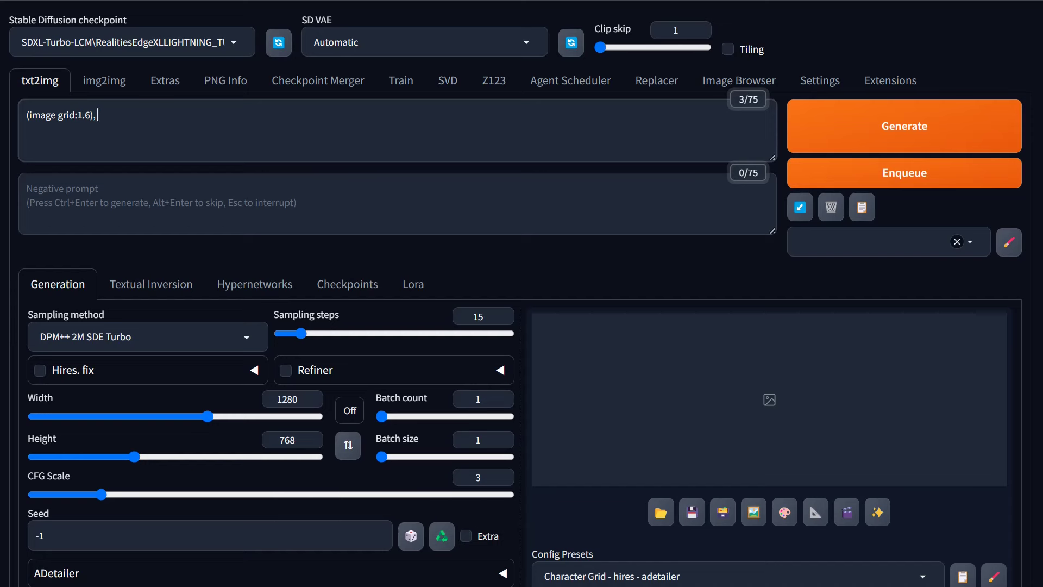
# Extend the prompt with "photography, beautiful queen, long wavy brown hair, brown eyes, red lips"
pyautogui.write('photography,')
pyautogui.write('beautiful queen')
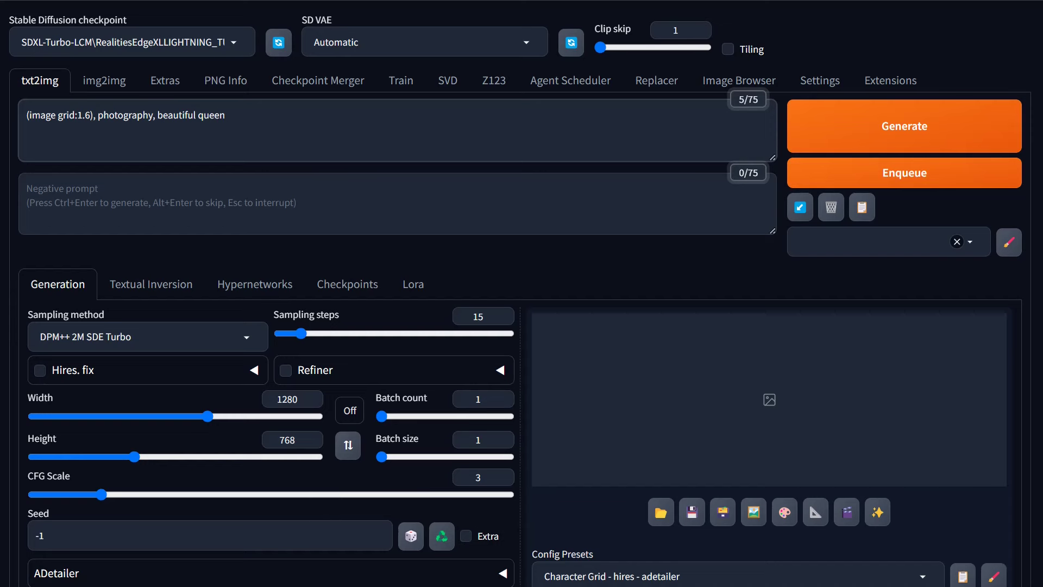
pyautogui.write(', wa')
pyautogui.press('BackSpace')
pyautogui.press('BackSpace')
pyautogui.write('long wavy brown hair, ')
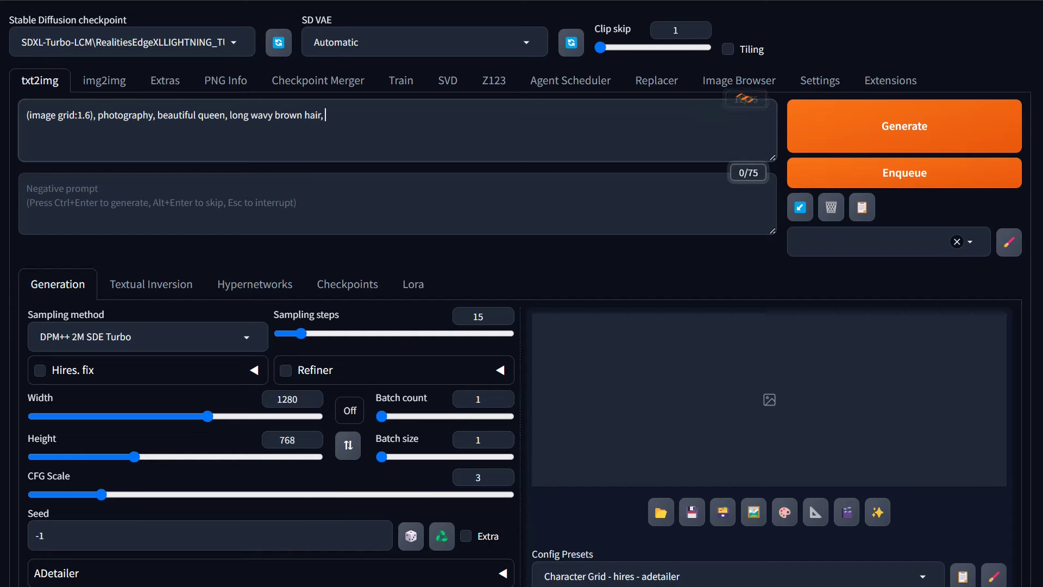
pyautogui.write('brown eyes')
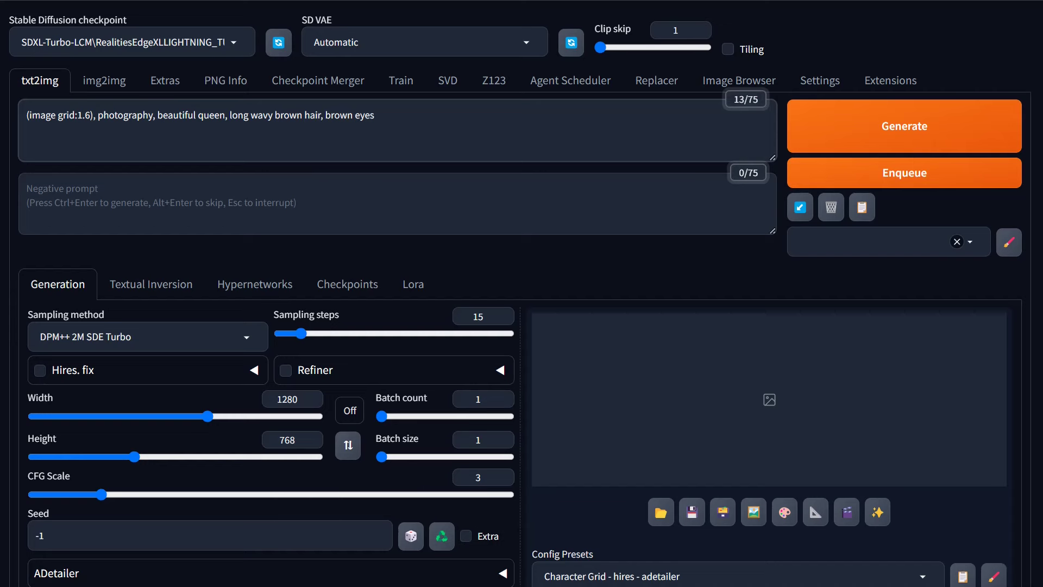
pyautogui.write(', red lips,')
pyautogui.press('BackSpace')
pyautogui.press('BackSpace')
# Insert "named 3948" directly after "beautiful queen" in the prompt
pyautogui.write('named')
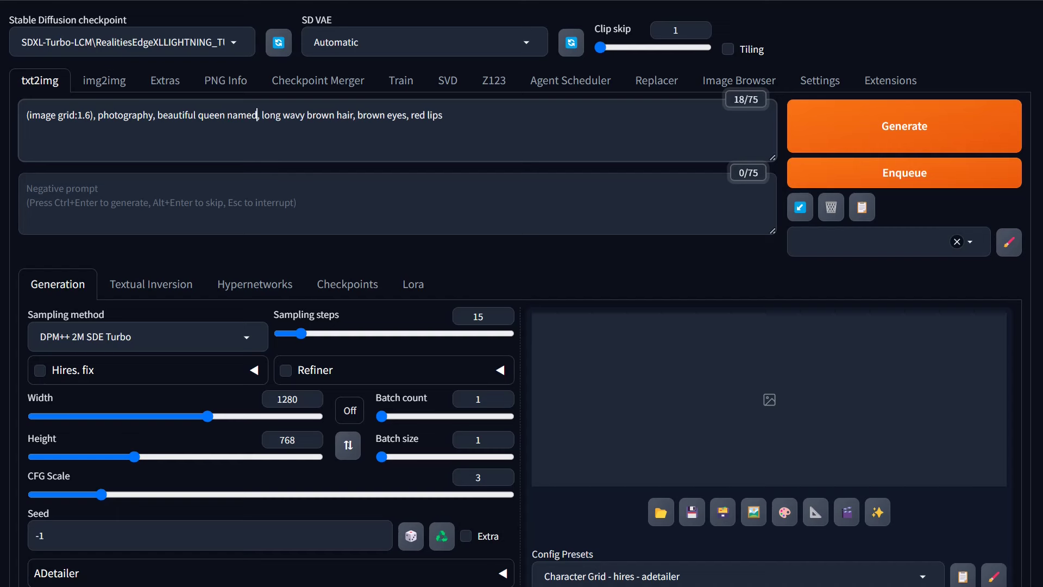
pyautogui.write(' 39485739')
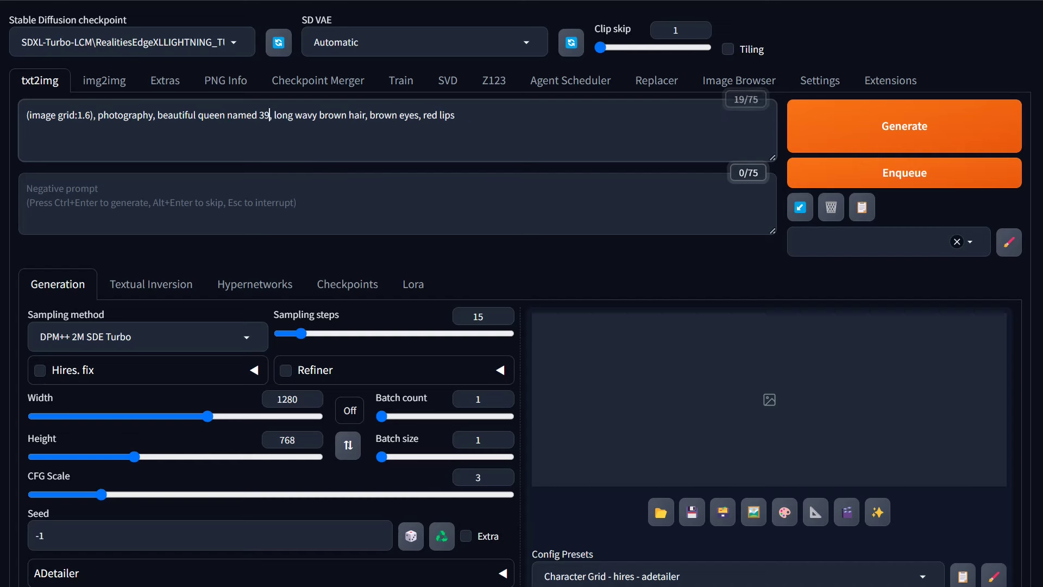
pyautogui.press('BackSpace')
pyautogui.press('BackSpace')
pyautogui.press('BackSpace')
pyautogui.press('BackSpace')
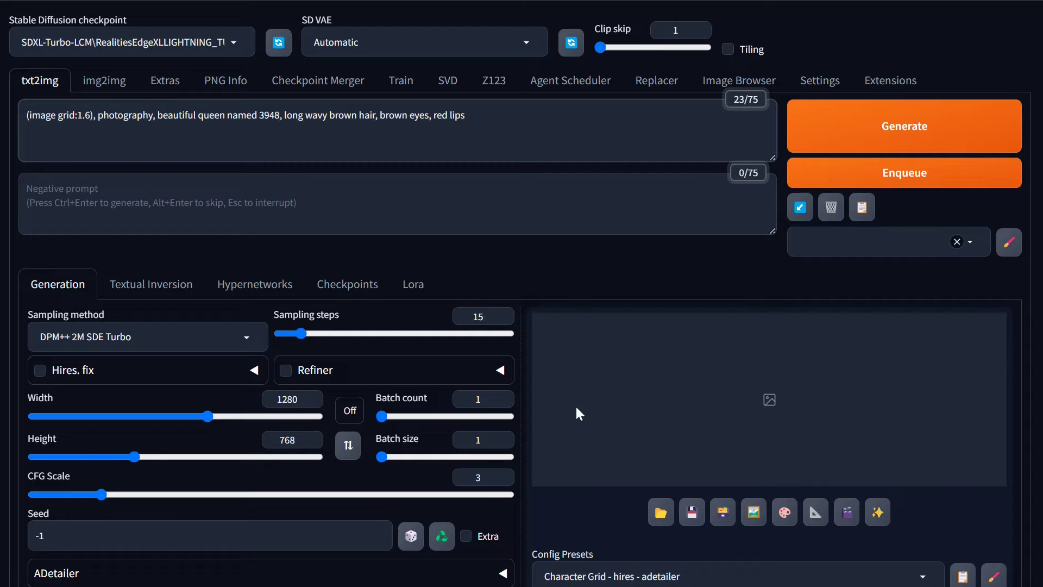
# Expand the ADetailer section and check its enabled state and face detector model
pyautogui.scroll(-5, 576, 407)
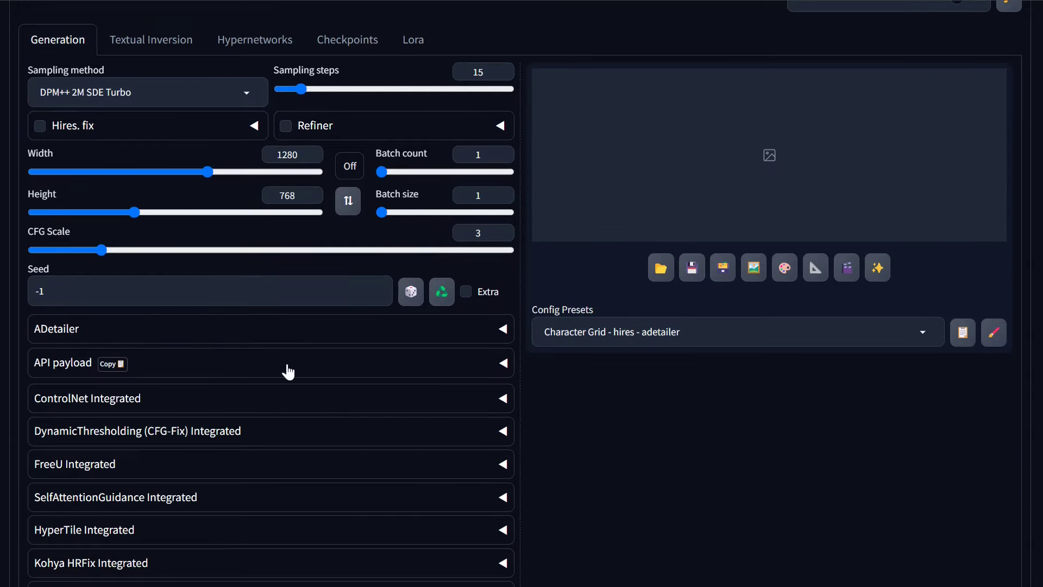
pyautogui.click(49, 338)
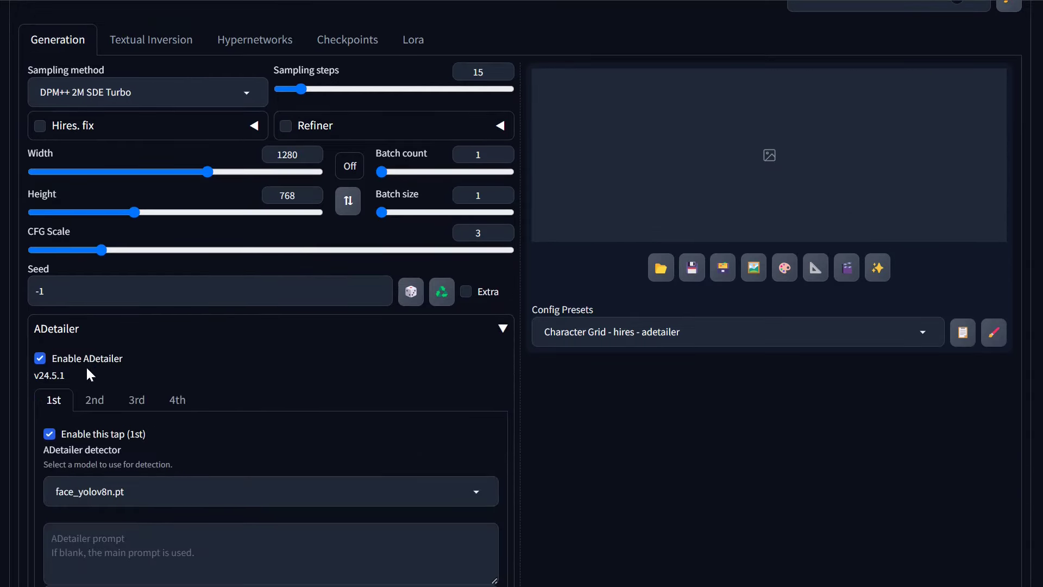
pyautogui.scroll(5, 221, 366)
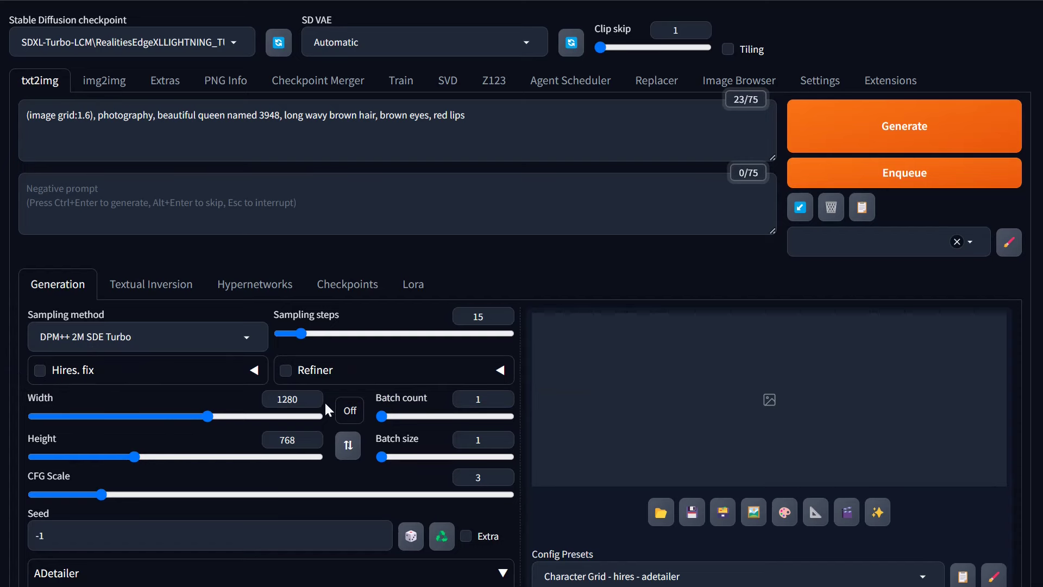
# Set the generation seed to the fixed value 234523453
pyautogui.scroll(-3, 315, 408)
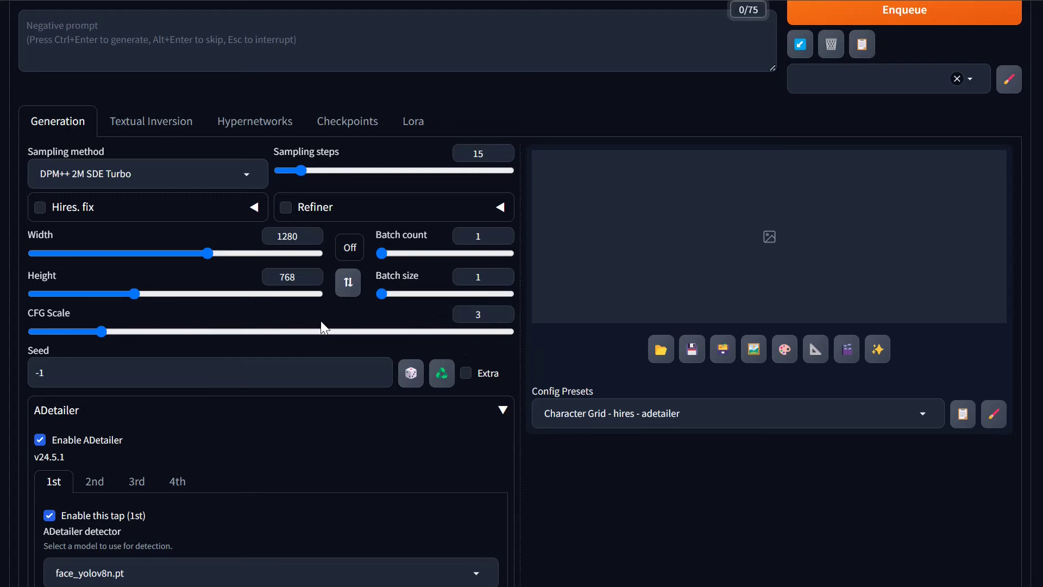
pyautogui.scroll(-2, 182, 329)
pyautogui.doubleClick(49, 291)
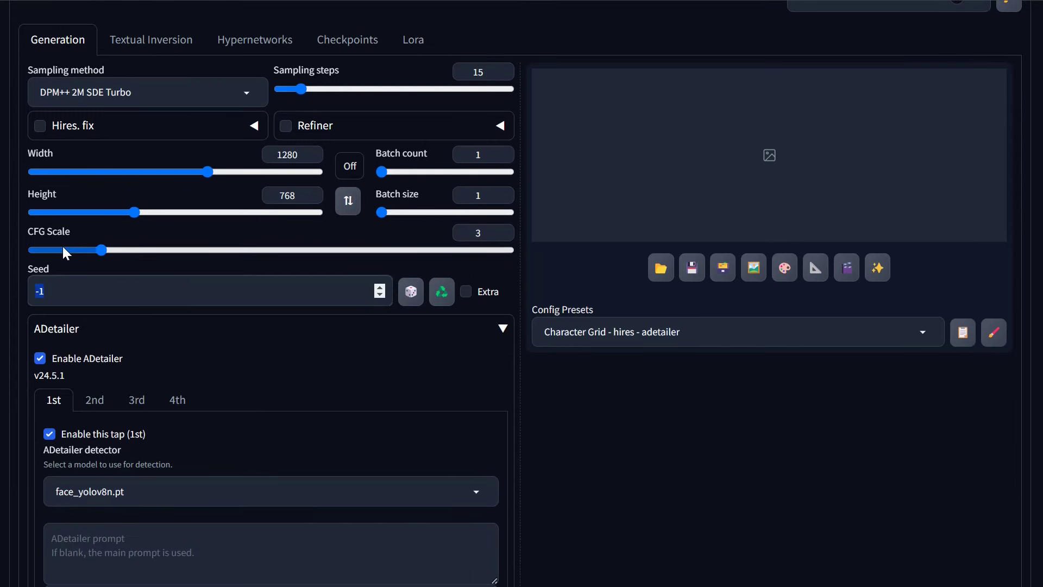
pyautogui.write('234523453')
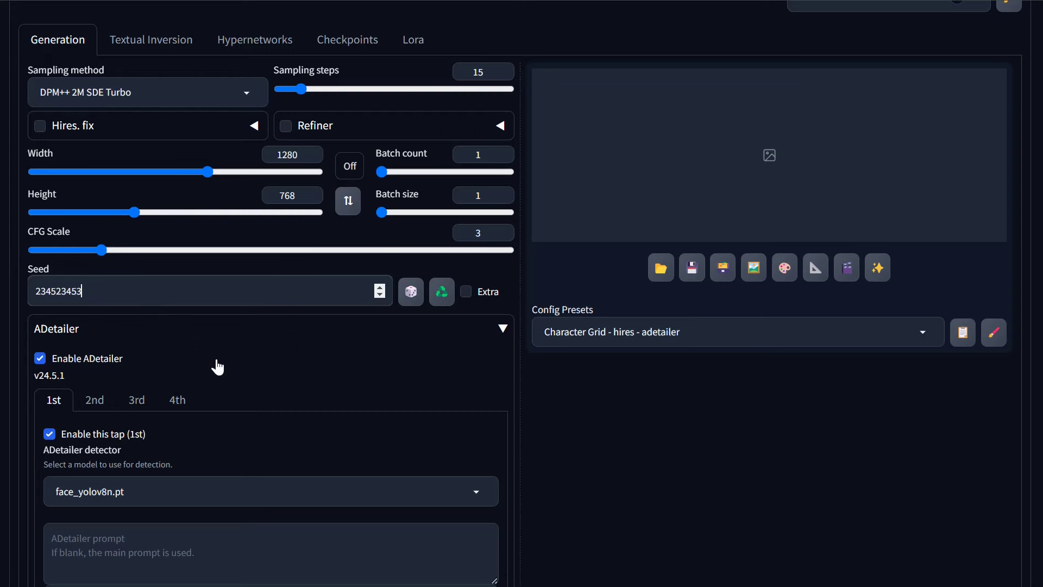
# Enable ControlNet Unit 0 and load the 15-pose head-angle grid image as its single reference image
pyautogui.scroll(-3, 77, 340)
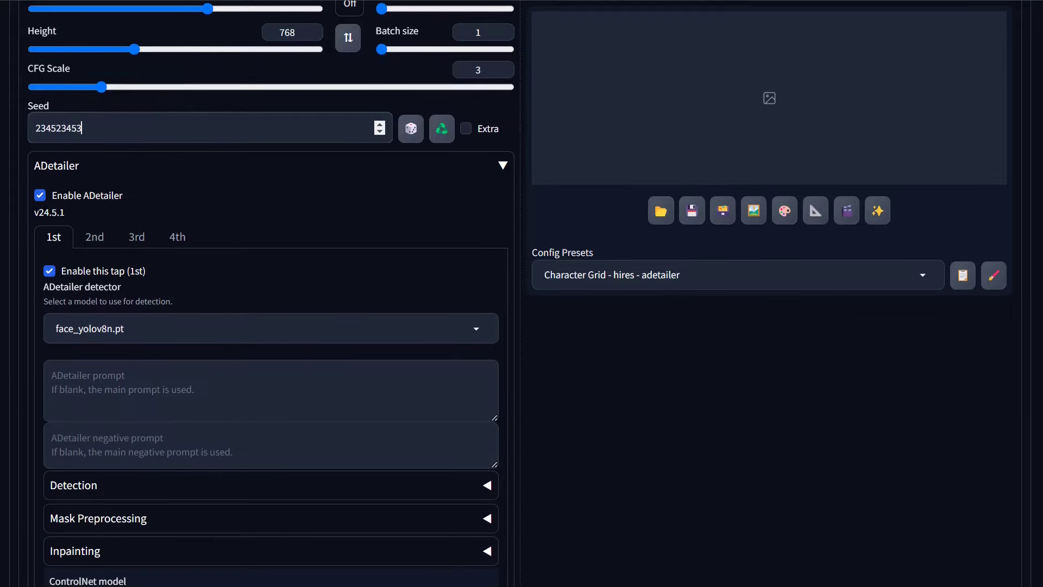
pyautogui.scroll(-7, 114, 404)
pyautogui.click(114, 402)
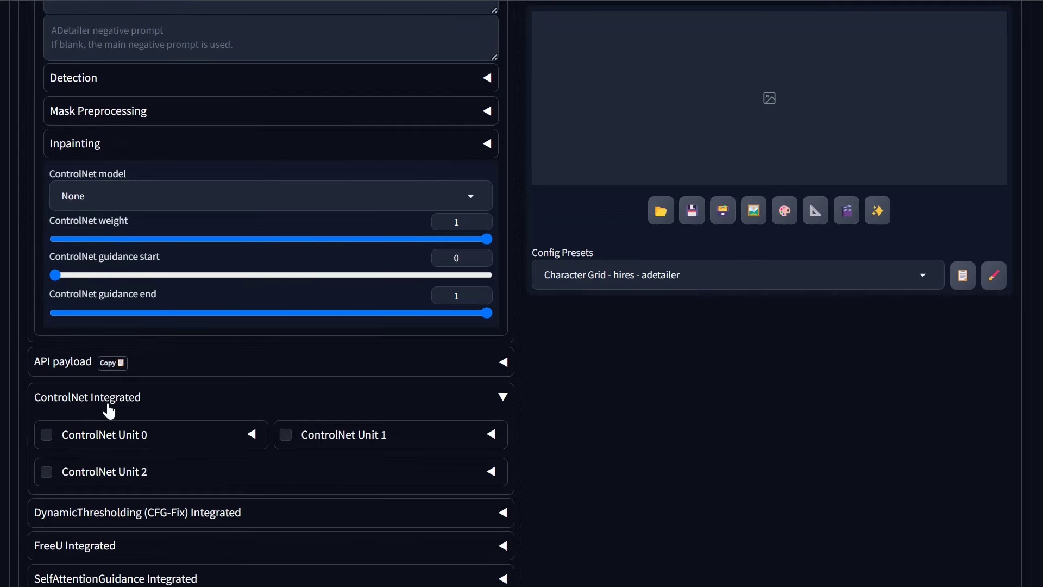
pyautogui.scroll(-3, 109, 404)
pyautogui.click(47, 275)
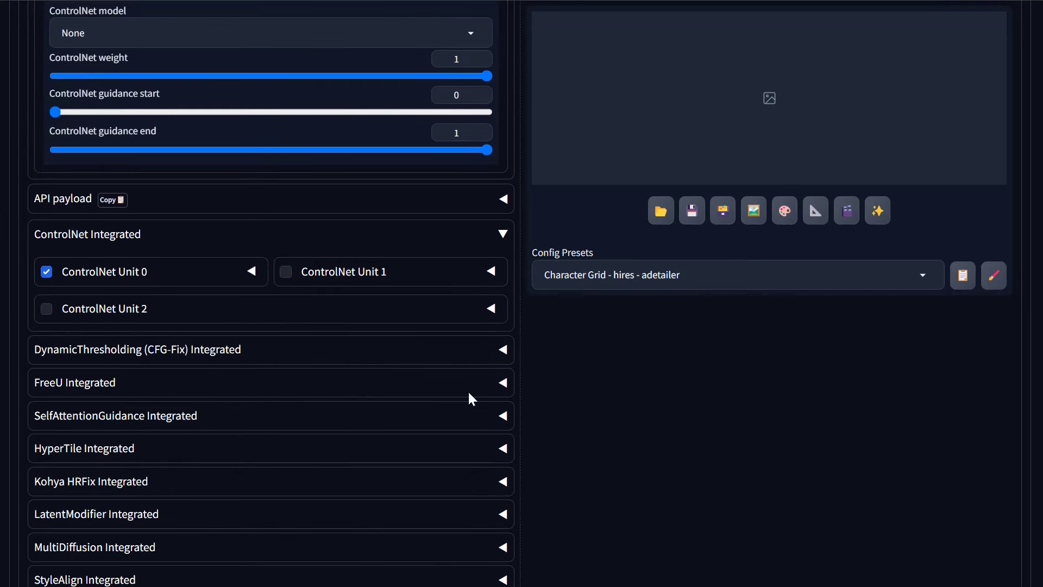
pyautogui.click(191, 283)
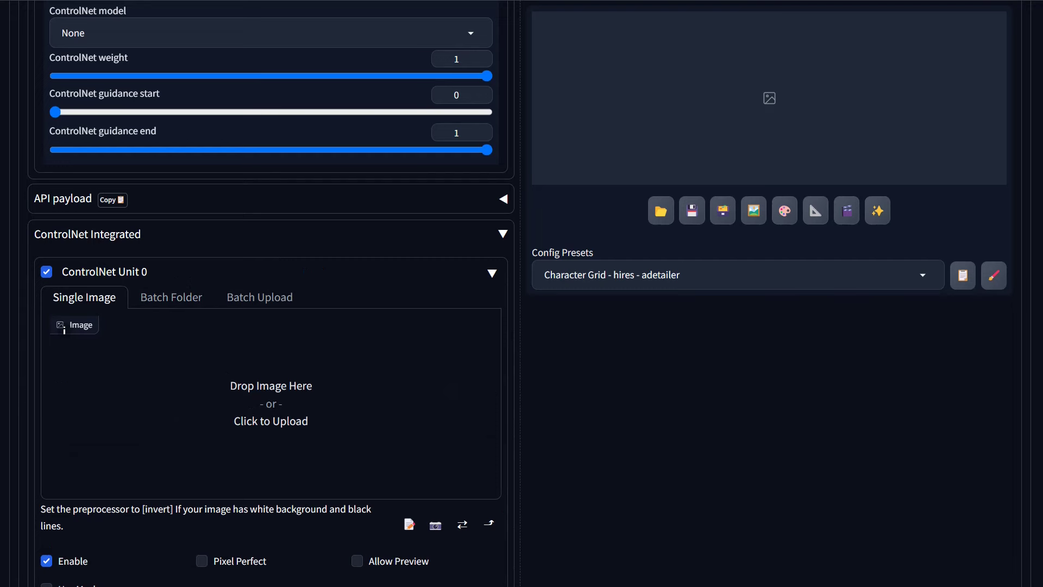
pyautogui.moveTo(1042, 240); pyautogui.dragTo(245, 364)
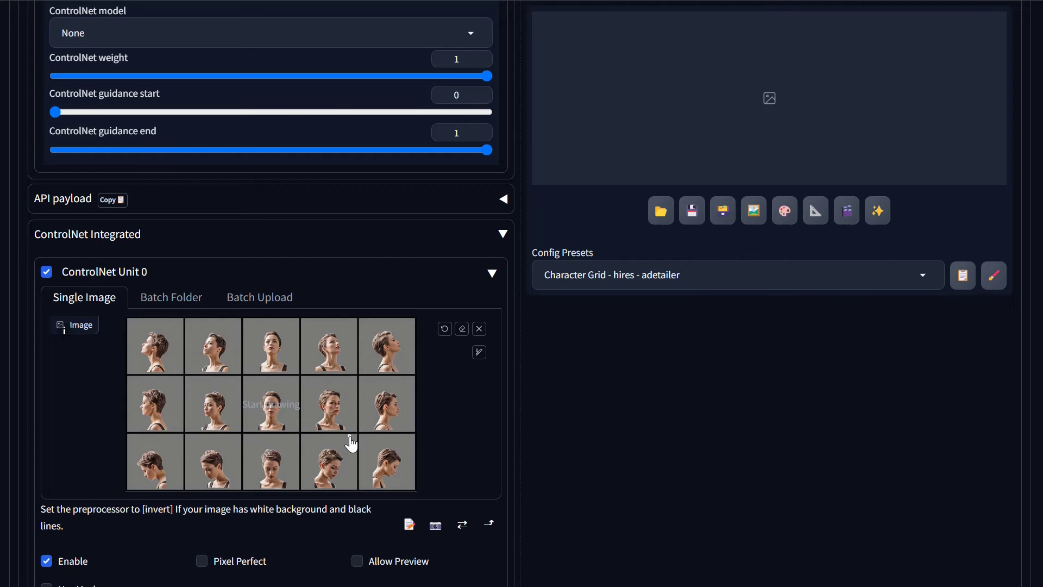
# Configure ControlNet Unit 0 with Pixel Perfect, the Canny control type, control weight 0.7 and ending control step 0.8
pyautogui.scroll(-5, 342, 442)
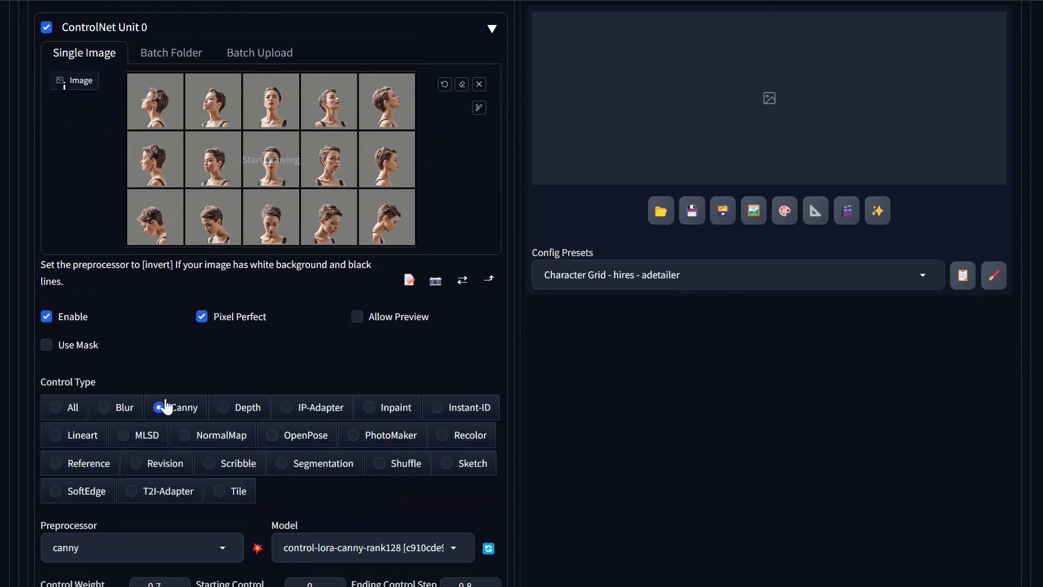
pyautogui.scroll(-5, 154, 490)
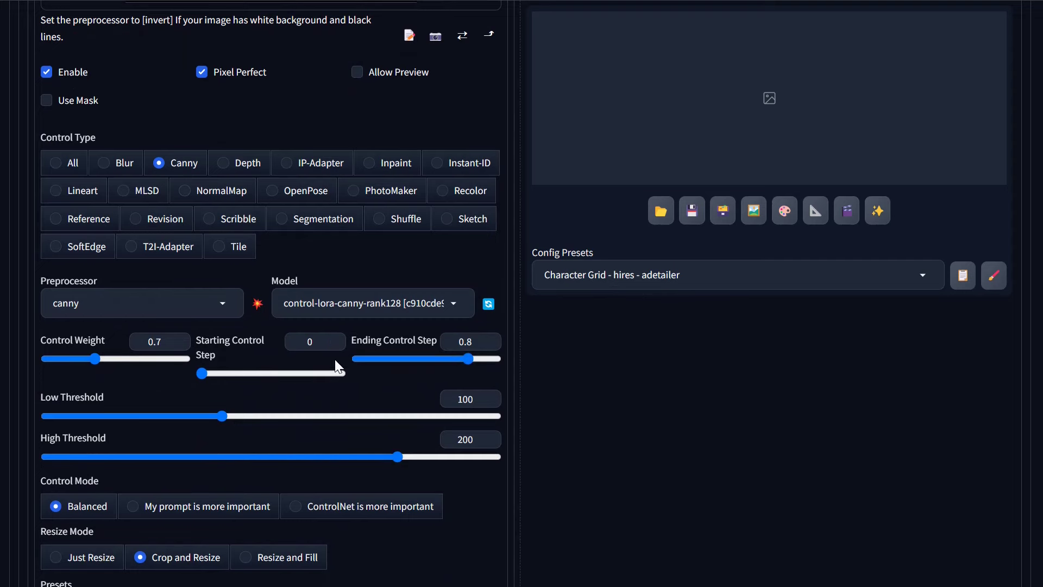
pyautogui.scroll(6, 388, 305)
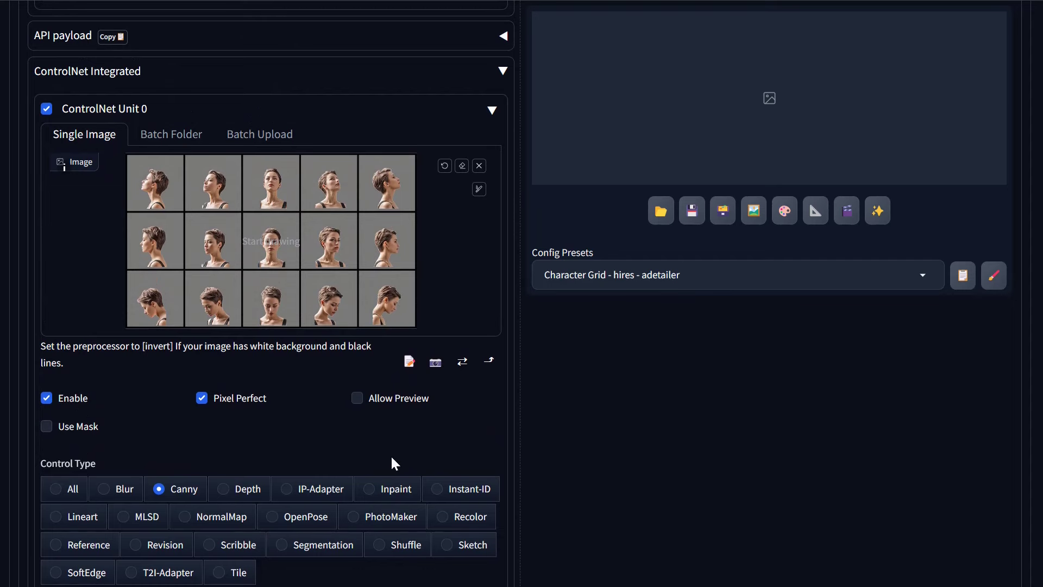
pyautogui.scroll(-3, 395, 463)
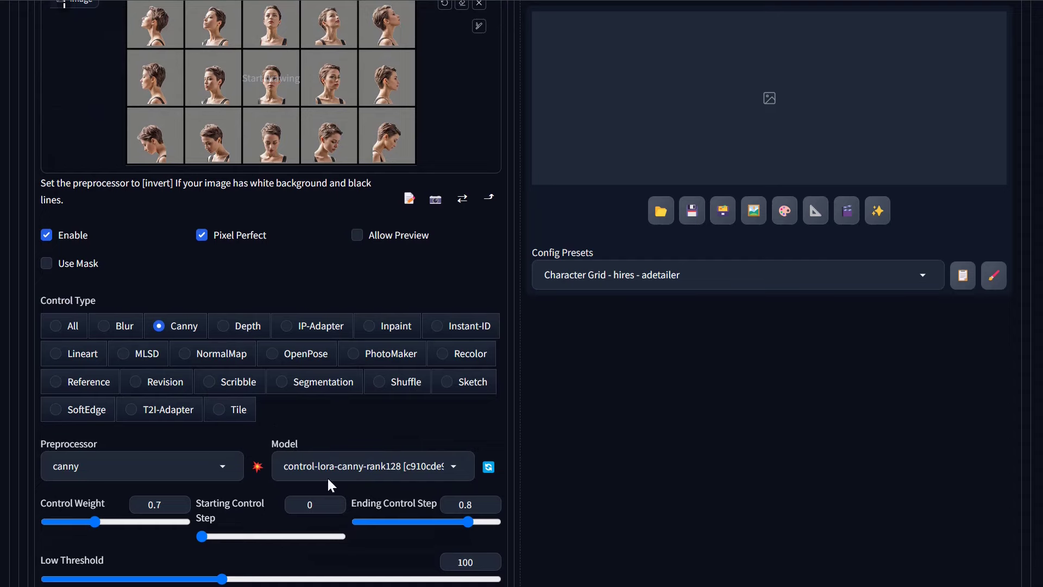
# Compare the prompt's character name and hair, eye and lip descriptions with the ControlNet reference grid
pyautogui.scroll(15, 389, 471)
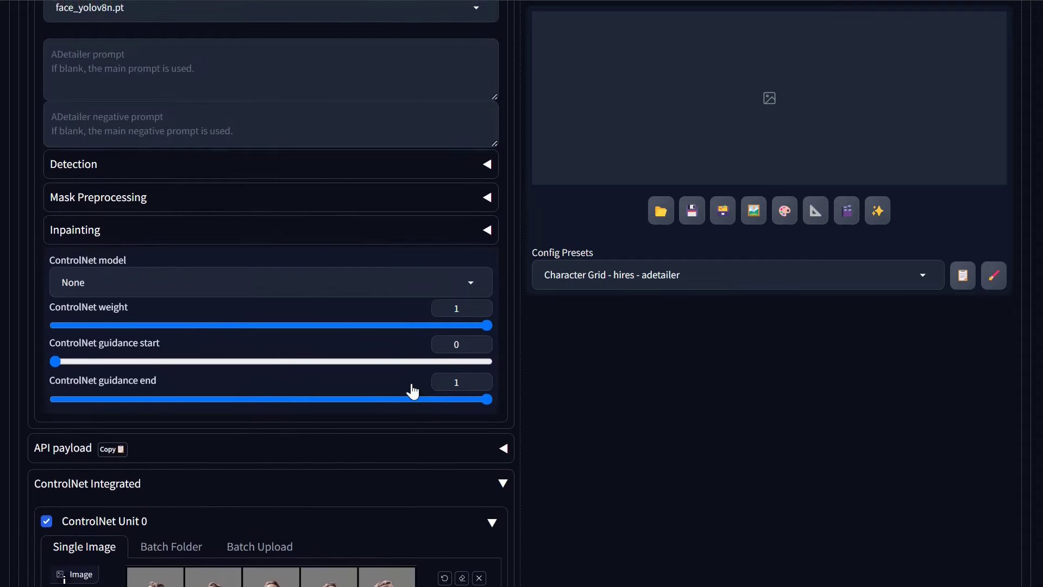
pyautogui.scroll(9, 389, 471)
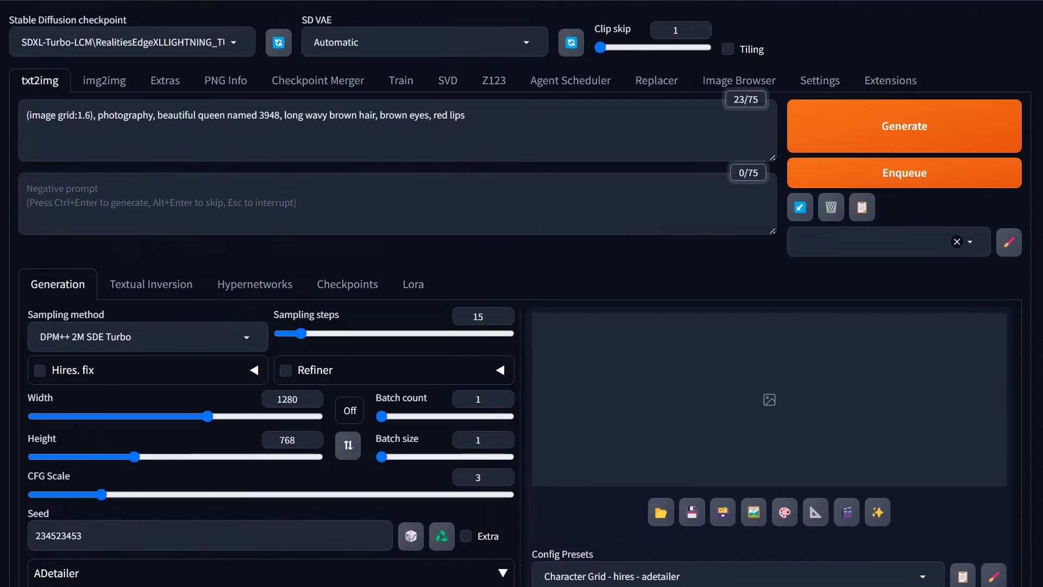
pyautogui.moveTo(197, 116); pyautogui.dragTo(279, 115)
pyautogui.scroll(-6, 109, 236)
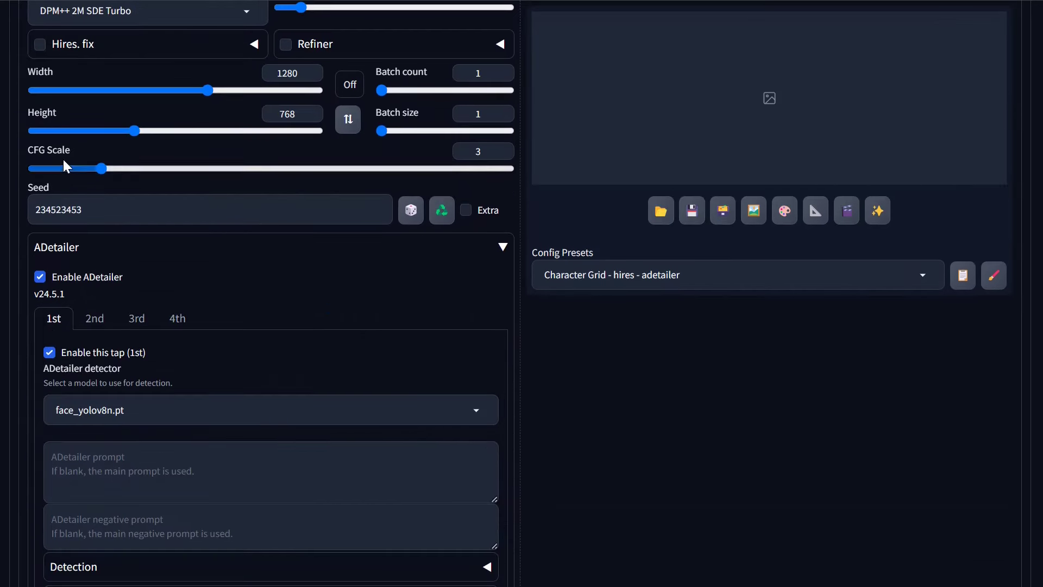
pyautogui.scroll(-9, 148, 250)
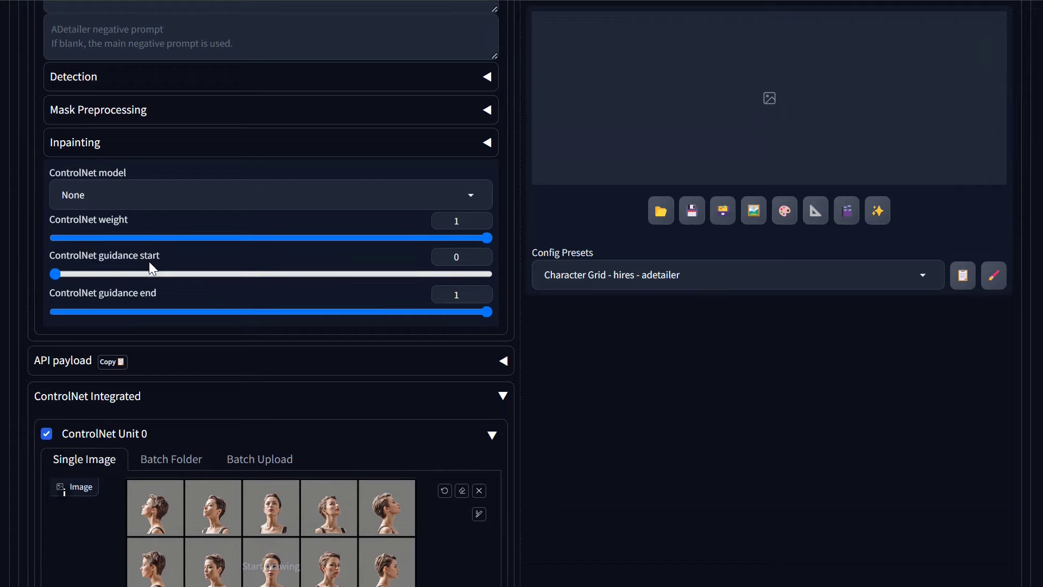
pyautogui.scroll(-5, 149, 262)
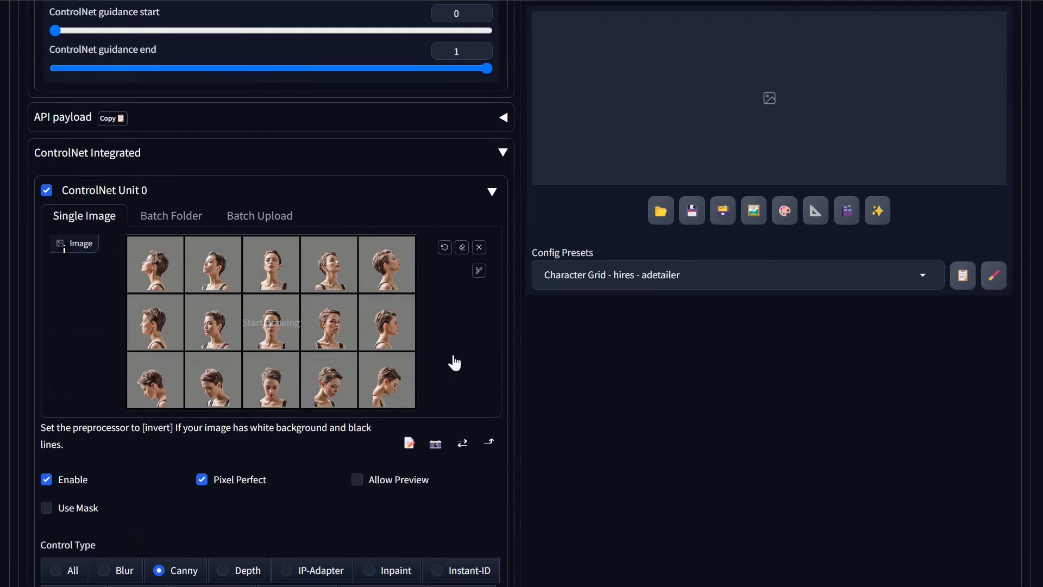
pyautogui.scroll(10, 483, 223)
pyautogui.scroll(8, 483, 225)
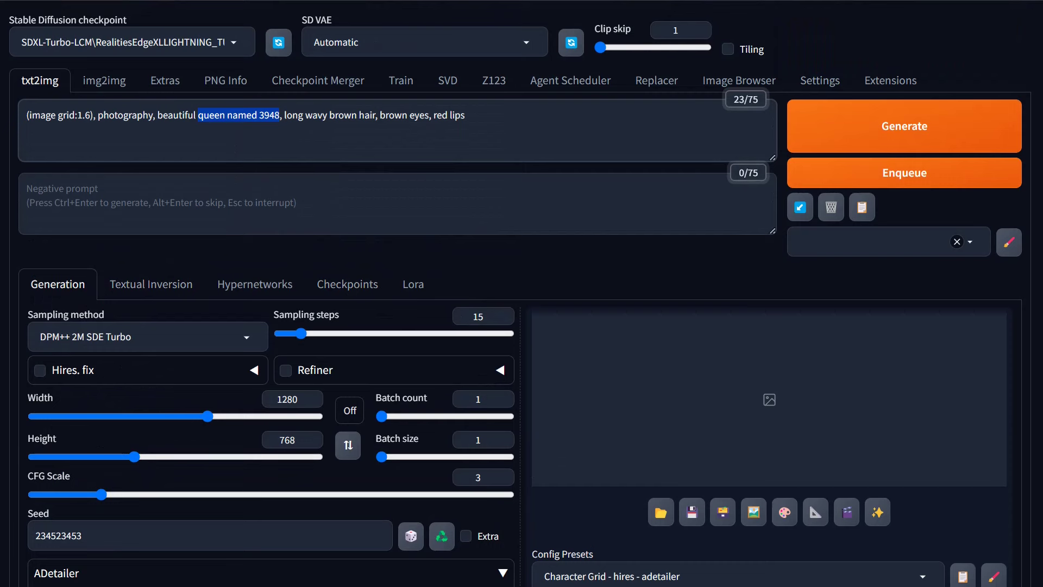
pyautogui.moveTo(284, 115); pyautogui.dragTo(465, 115)
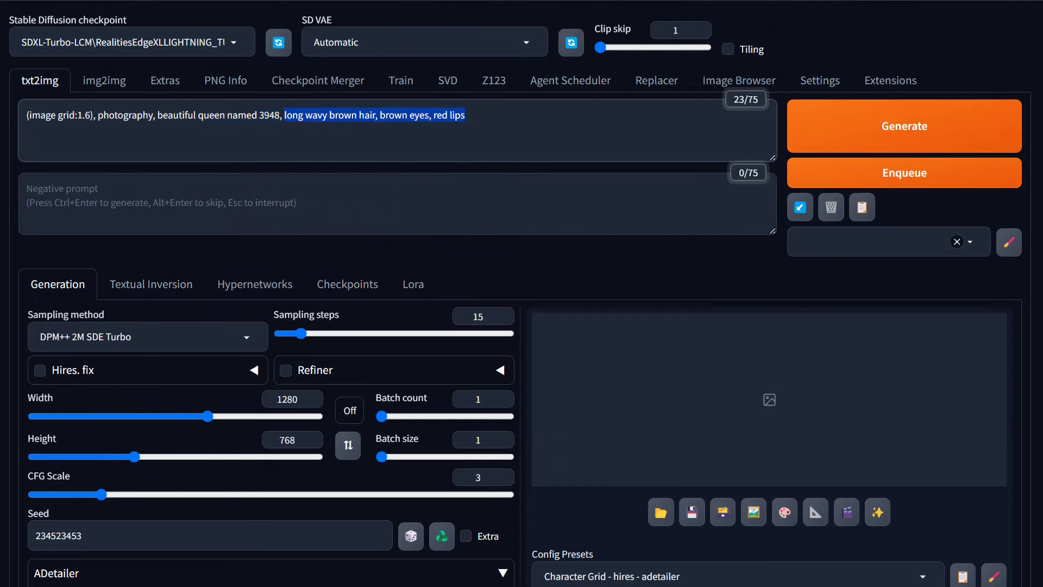
# Review ADetailer's mask preprocessing and inpainting settings, including denoising strength, inpaint size and steps, against the main generation settings
pyautogui.scroll(-6, 121, 338)
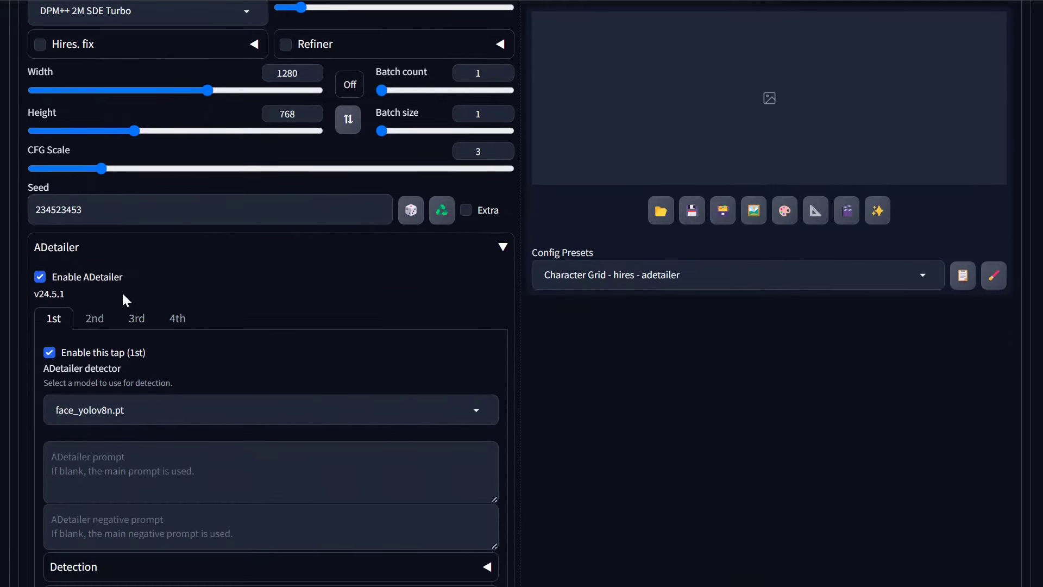
pyautogui.scroll(-5, 144, 333)
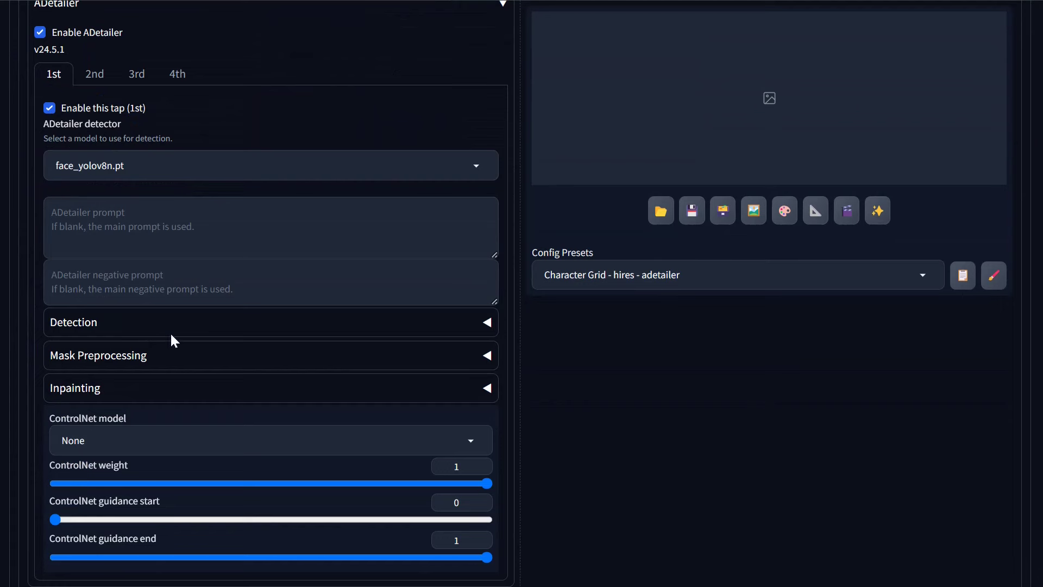
pyautogui.click(110, 360)
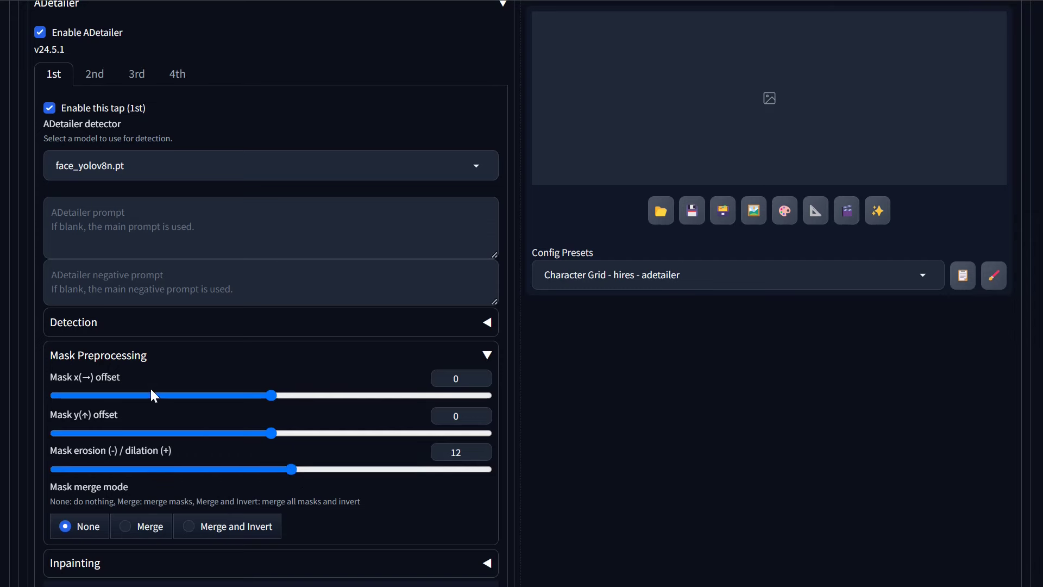
pyautogui.click(95, 359)
pyautogui.click(97, 389)
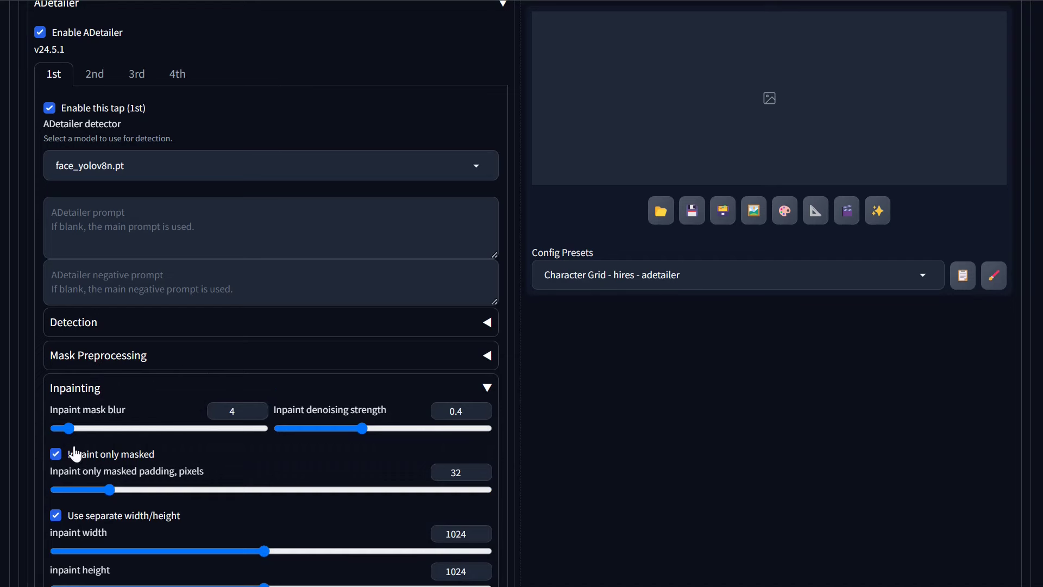
pyautogui.scroll(-3, 80, 465)
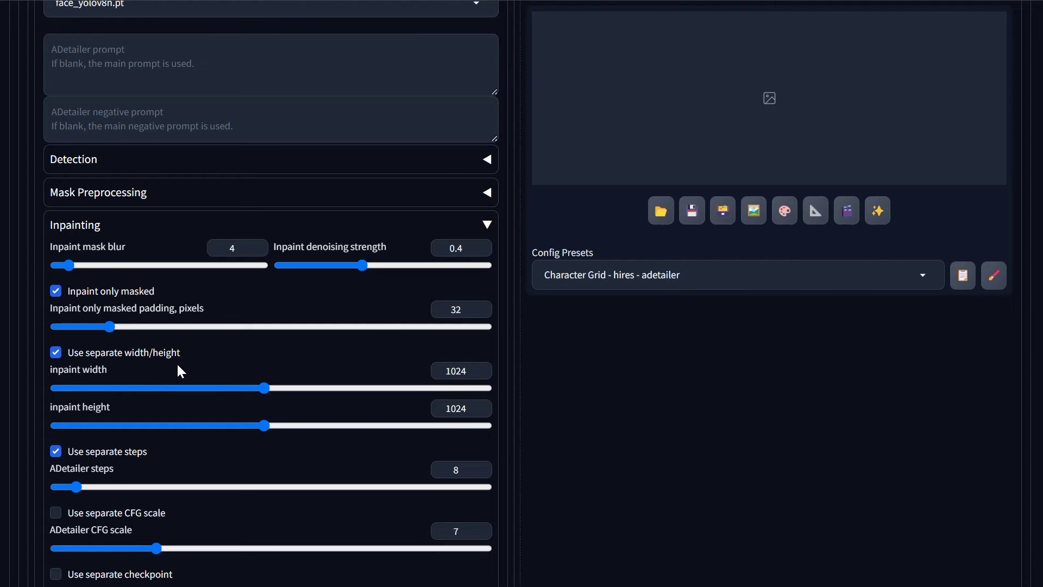
pyautogui.scroll(-4, 167, 426)
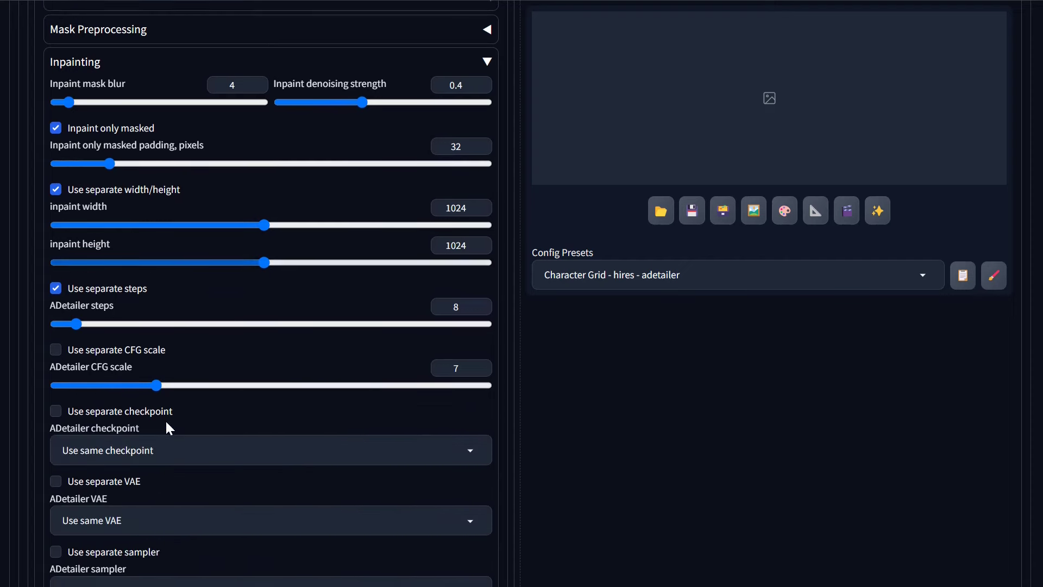
pyautogui.scroll(2, 165, 419)
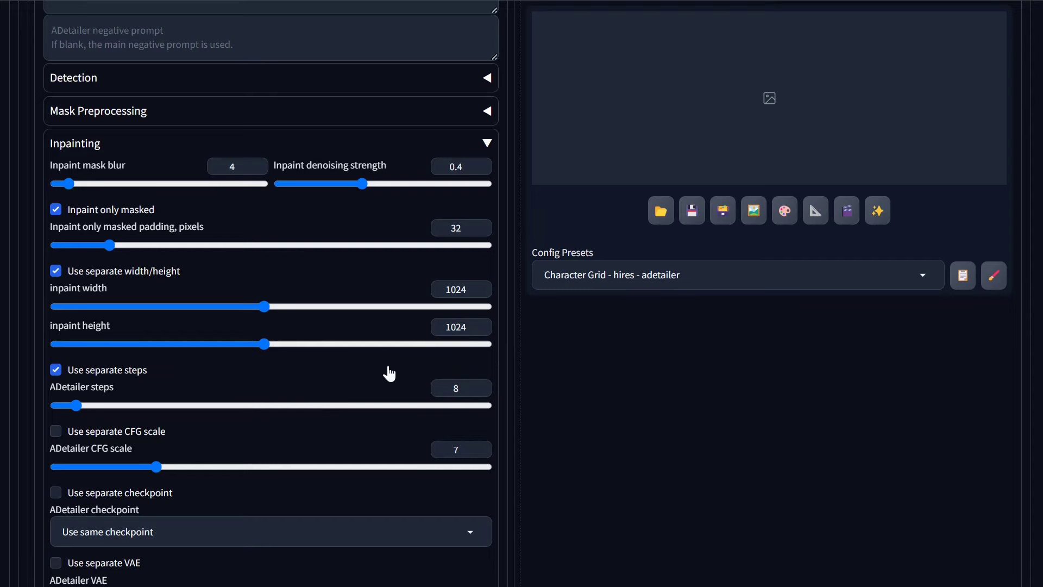
pyautogui.scroll(-3, 378, 366)
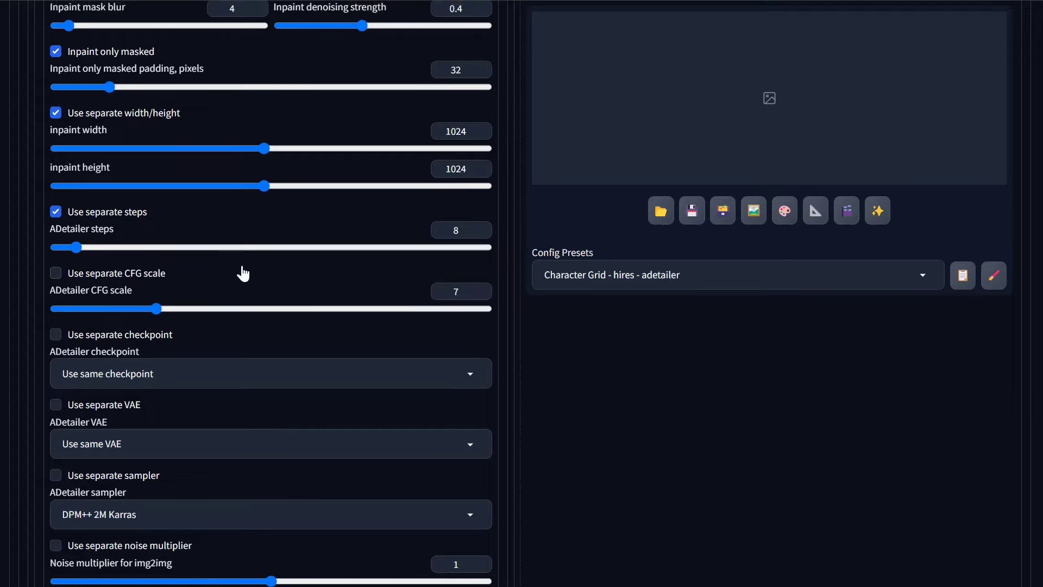
pyautogui.scroll(10, 239, 273)
pyautogui.scroll(2, 243, 271)
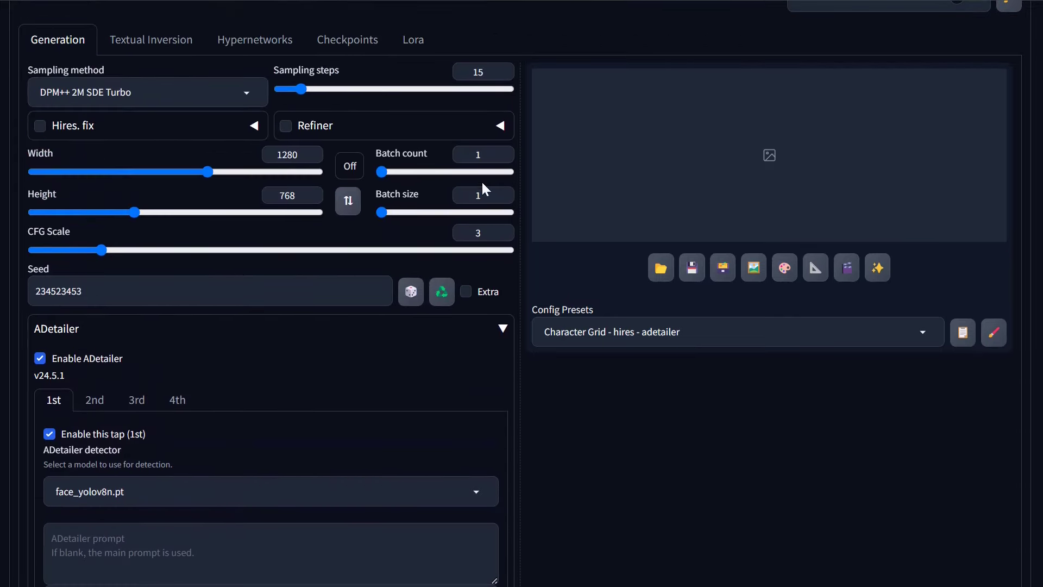
# Enable a separate checkpoint for ADetailer inpainting and choose dreamshaperXL_lightningInpaint.safetensors
pyautogui.scroll(-10, 484, 196)
pyautogui.scroll(-3, 484, 214)
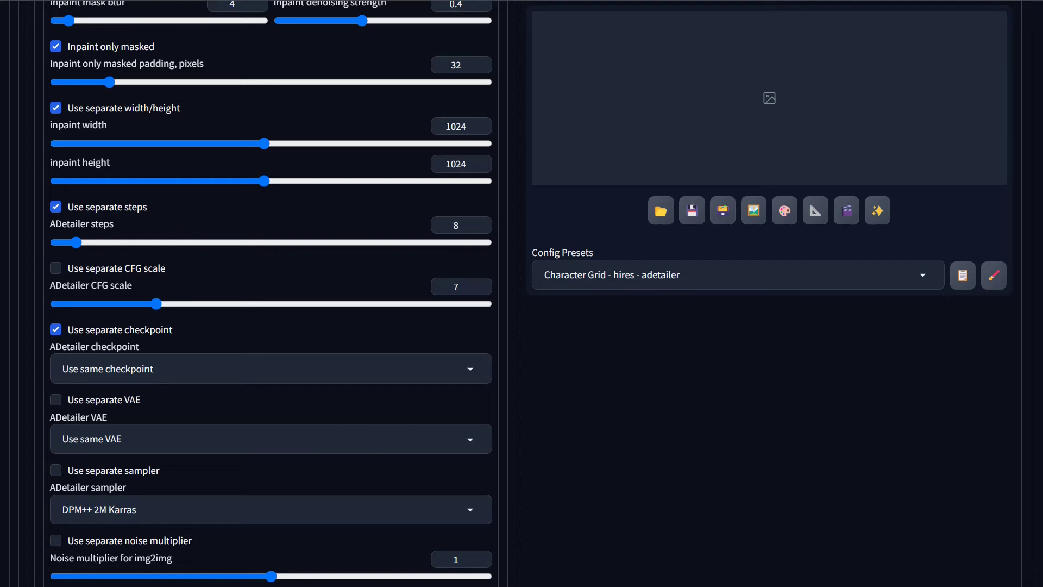
pyautogui.click(151, 368)
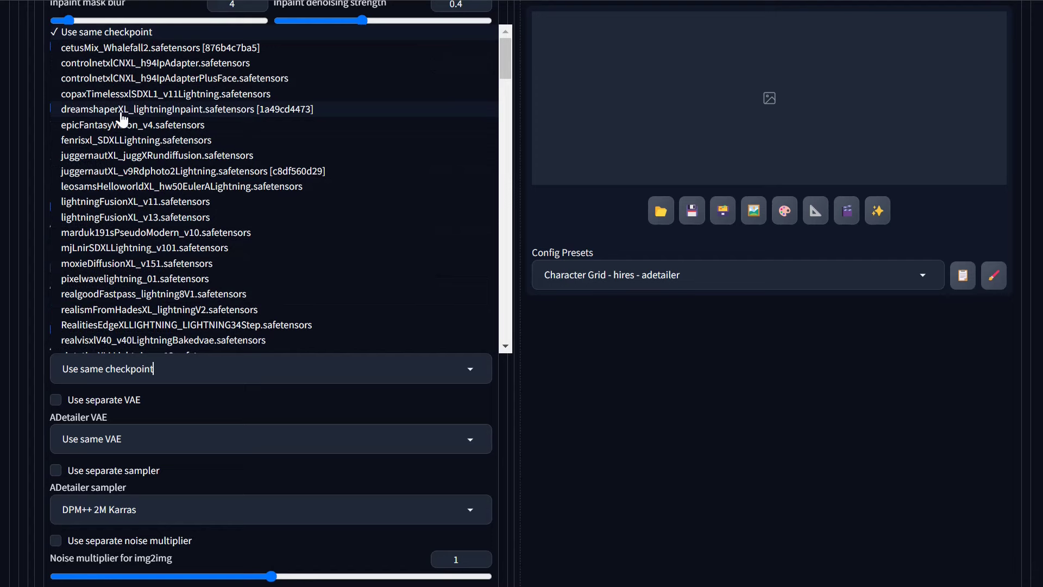
pyautogui.click(186, 110)
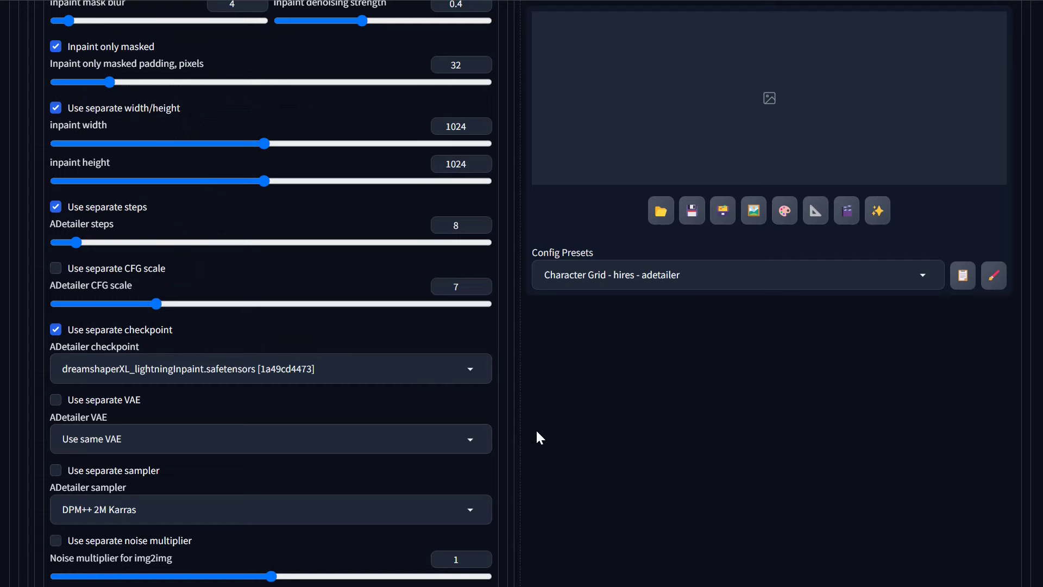
pyautogui.scroll(-3, 537, 433)
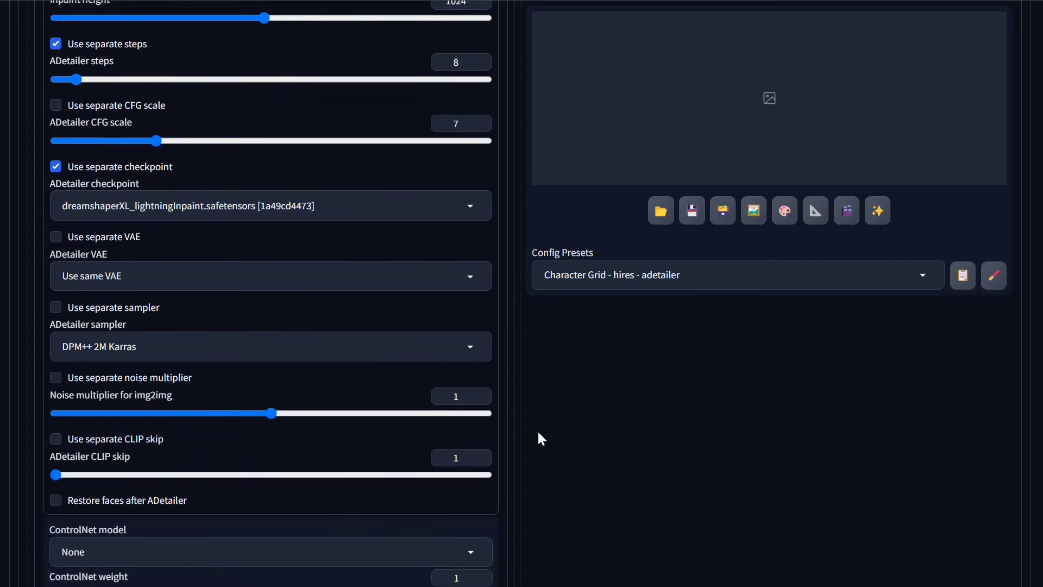
# Collapse the Inpainting settings and the whole ADetailer section
pyautogui.scroll(6, 539, 433)
pyautogui.scroll(3, 538, 433)
pyautogui.click(77, 309)
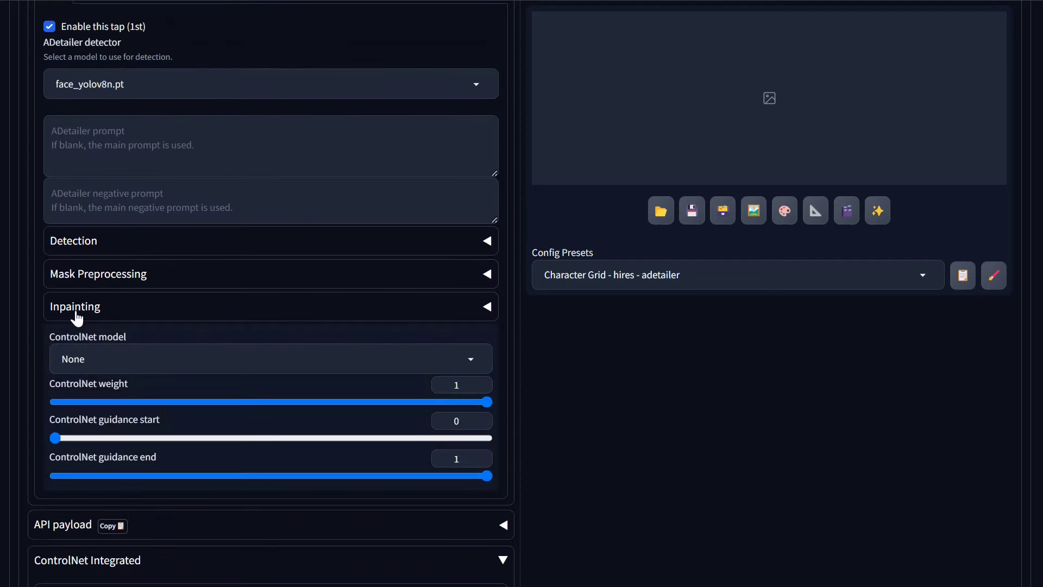
pyautogui.scroll(3, 209, 232)
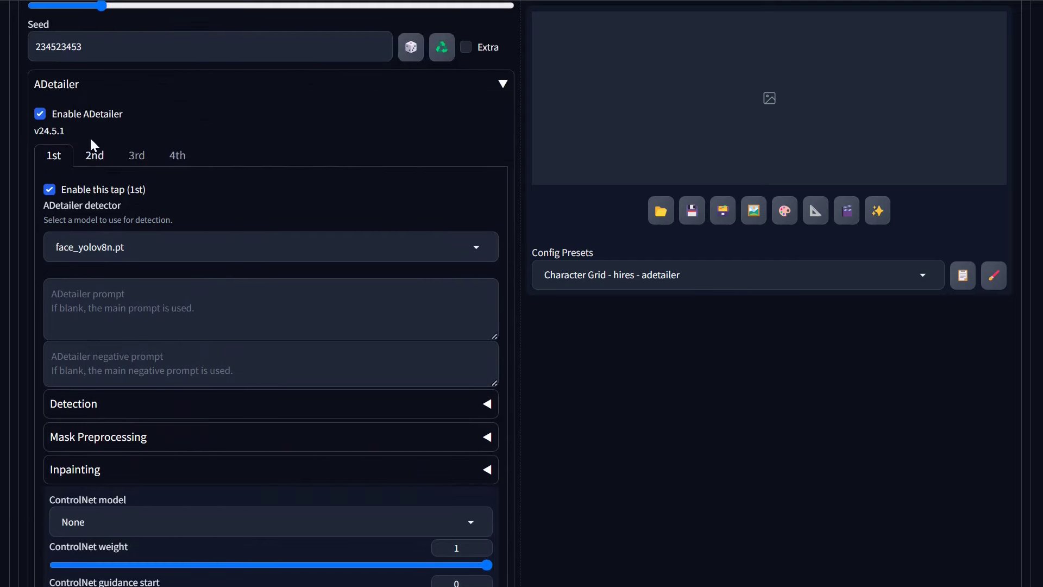
pyautogui.click(69, 92)
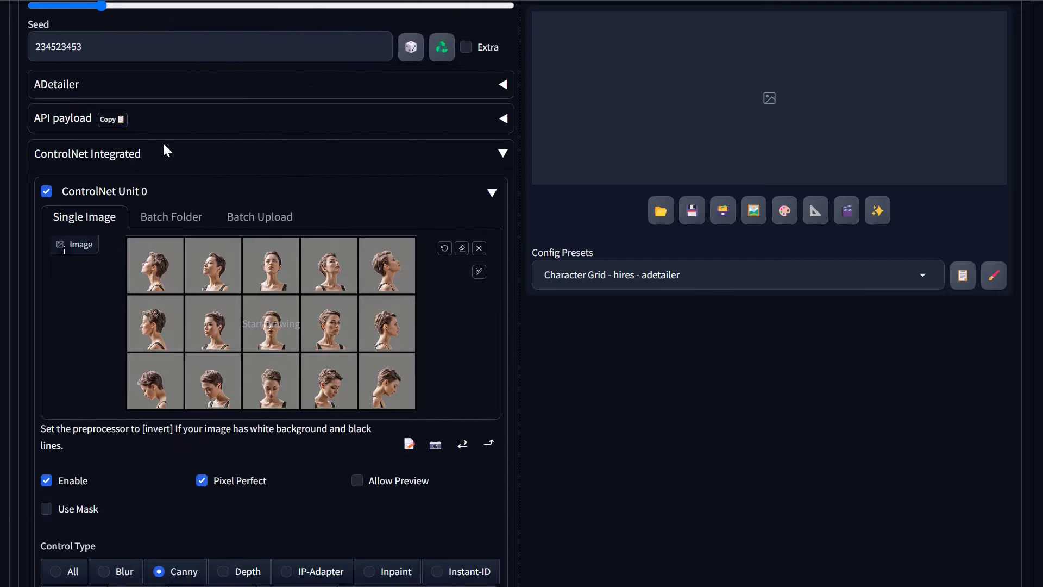
# Allow the preview in ControlNet Unit 0, run the canny preprocessor on the reference grid, and collapse the ControlNet section
pyautogui.scroll(-3, 370, 350)
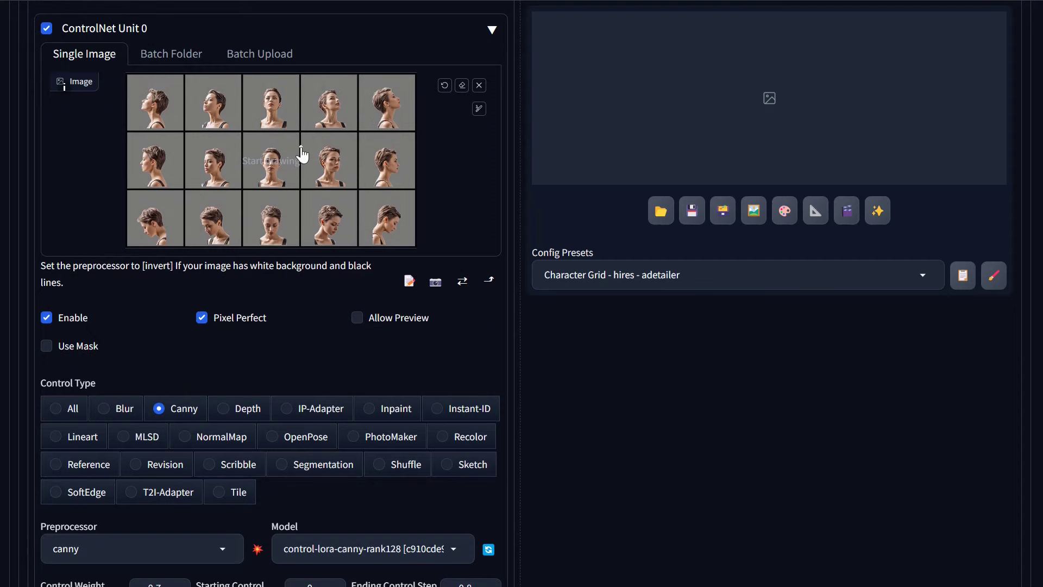
pyautogui.click(358, 318)
pyautogui.click(258, 549)
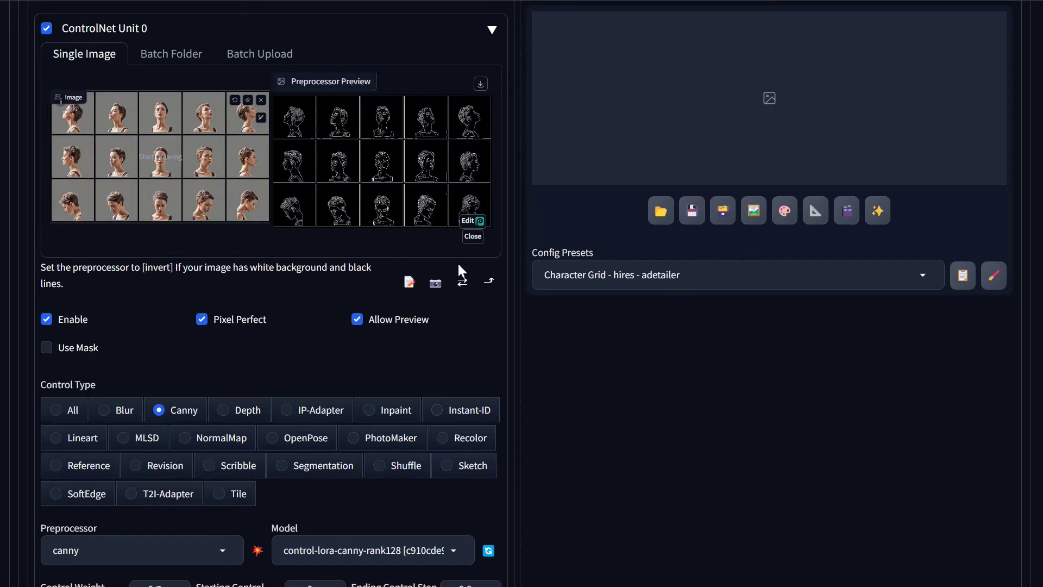
pyautogui.scroll(-5, 468, 375)
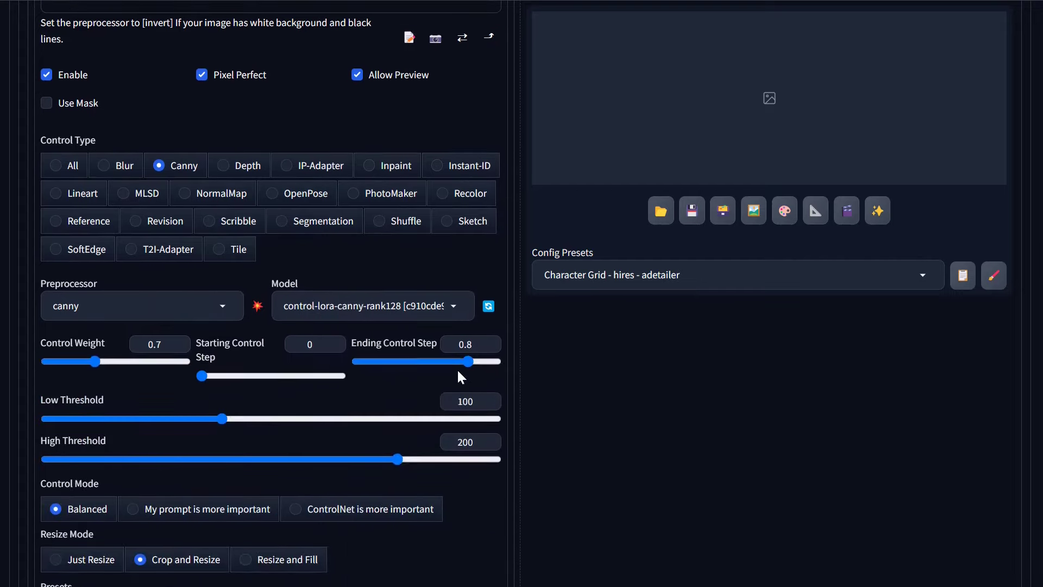
pyautogui.scroll(-3, 319, 402)
pyautogui.scroll(5, 319, 402)
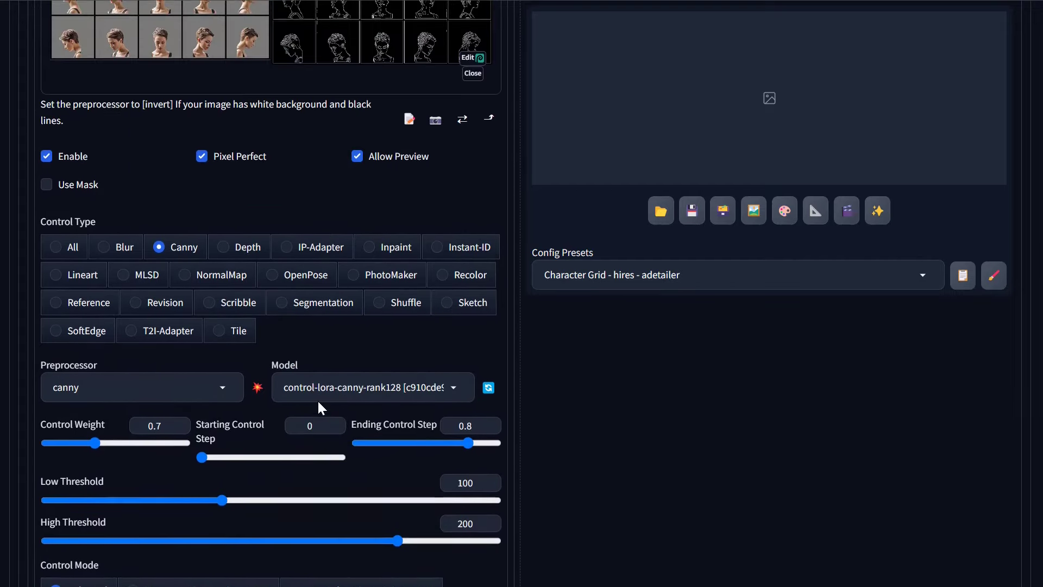
pyautogui.scroll(10, 319, 402)
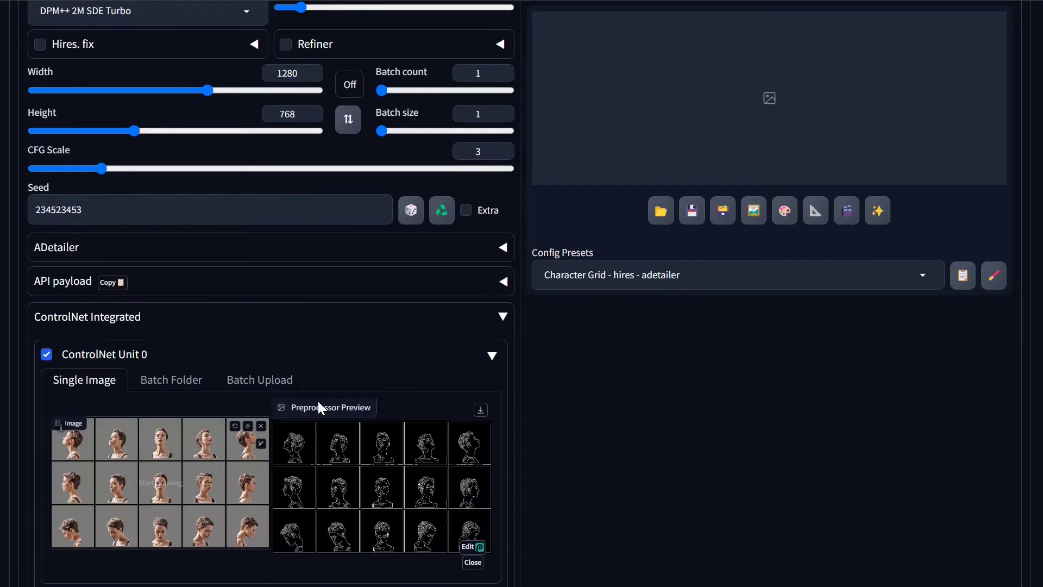
pyautogui.click(86, 326)
# Generate the photographic character grid and inspect the result at full size
pyautogui.scroll(6, 266, 331)
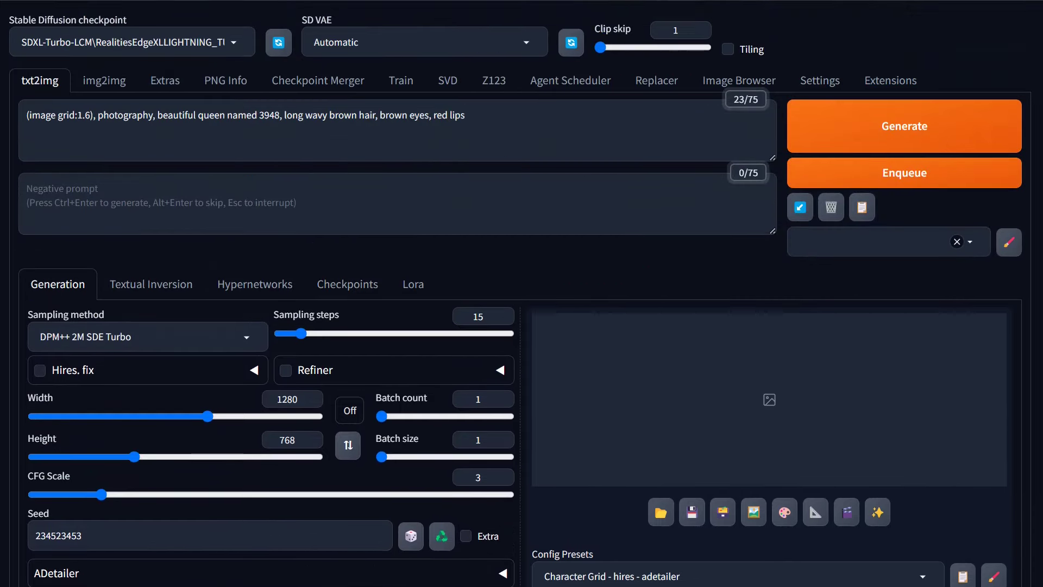
pyautogui.click(852, 130)
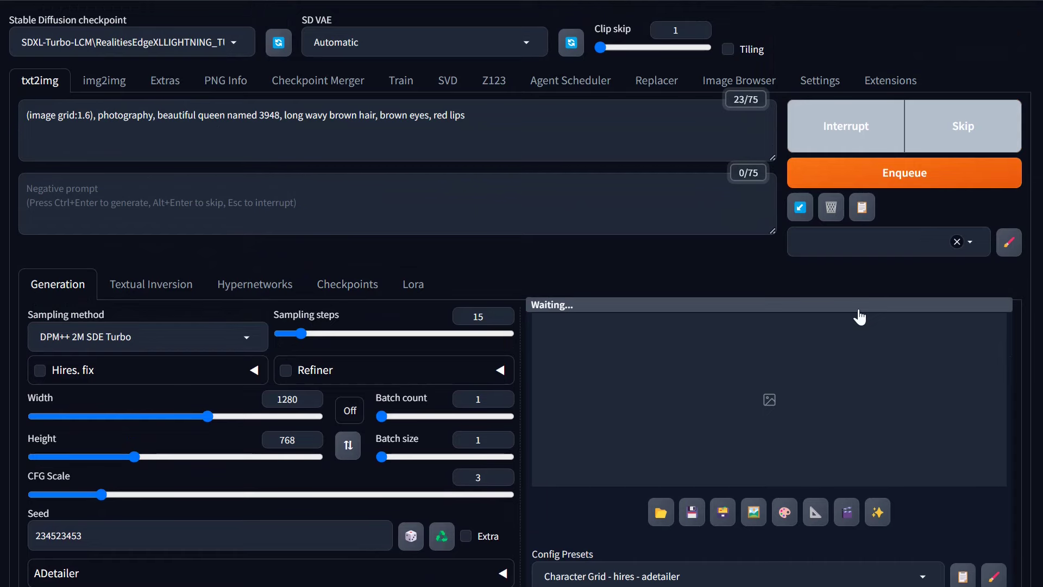
pyautogui.scroll(-6, 768, 390)
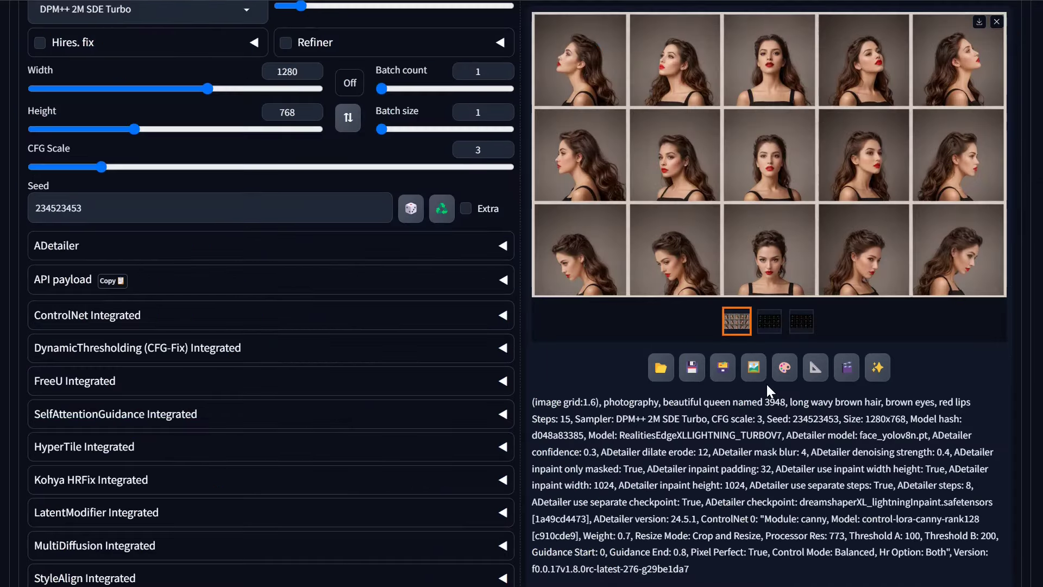
pyautogui.click(758, 159)
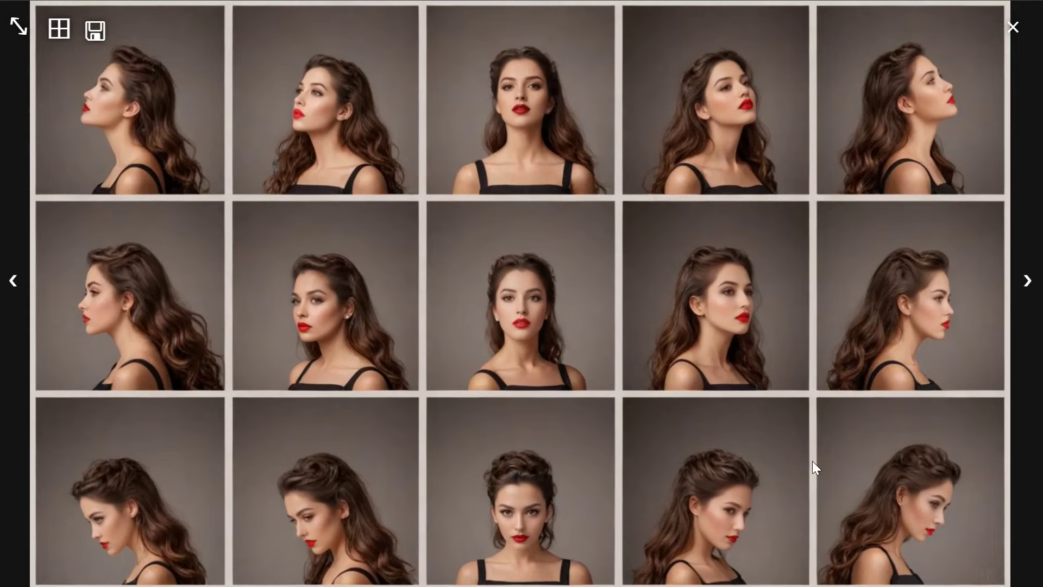
pyautogui.click(549, 210)
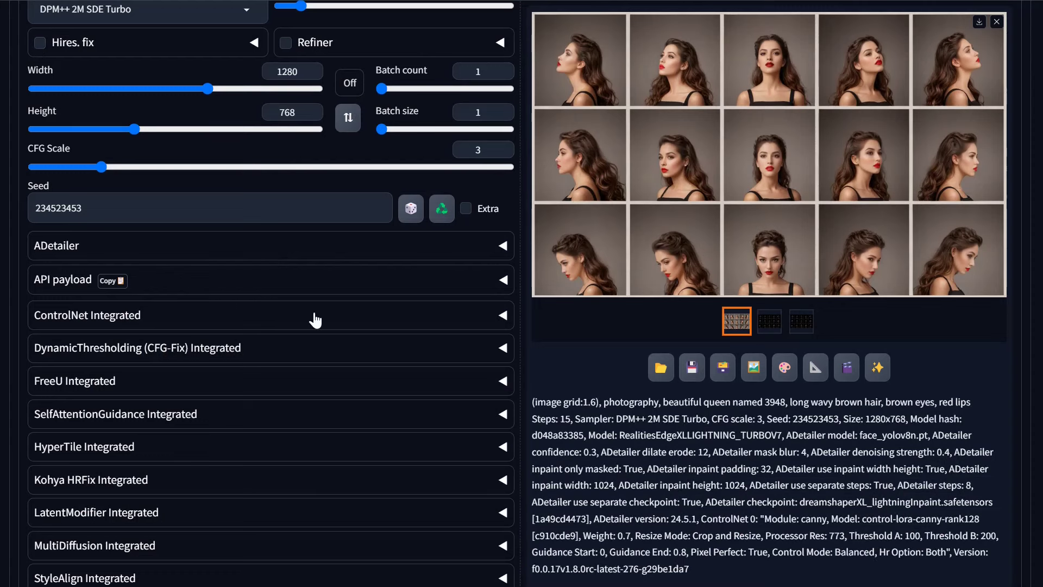
# Replace "photography" with "cartoon illustration" in the prompt
pyautogui.scroll(3, 308, 313)
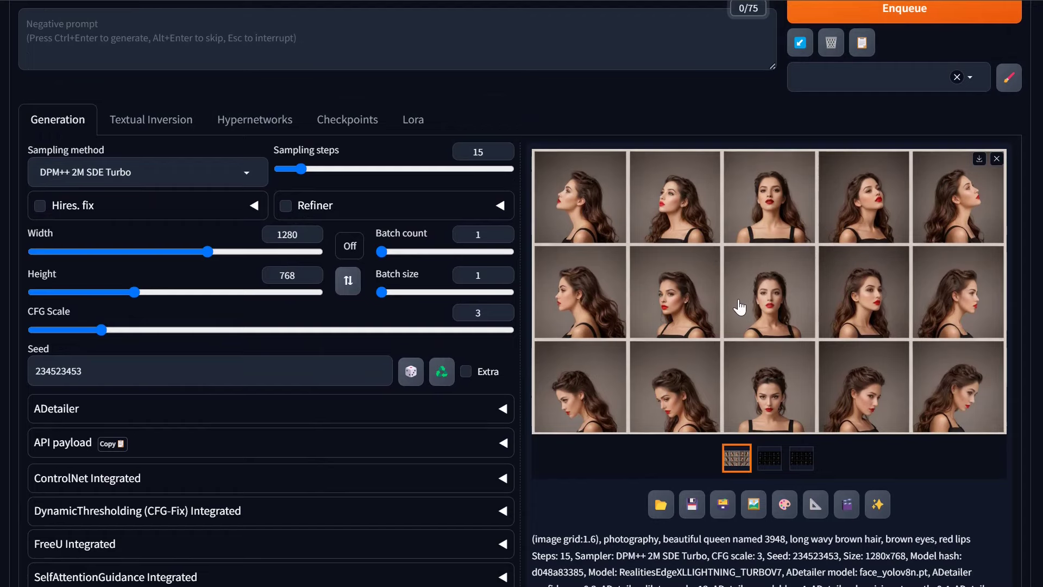
pyautogui.scroll(3, 379, 128)
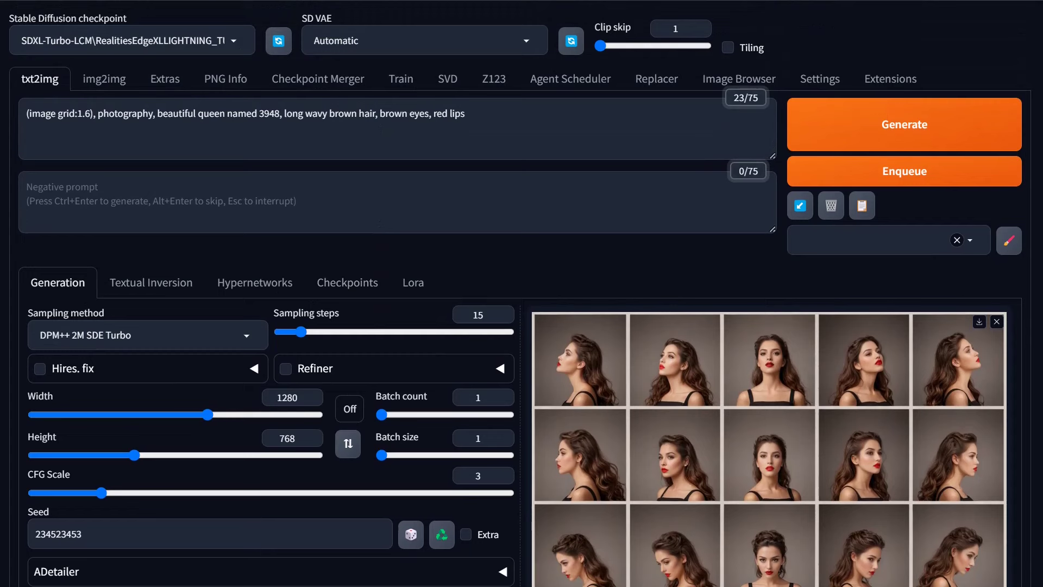
pyautogui.doubleClick(125, 114)
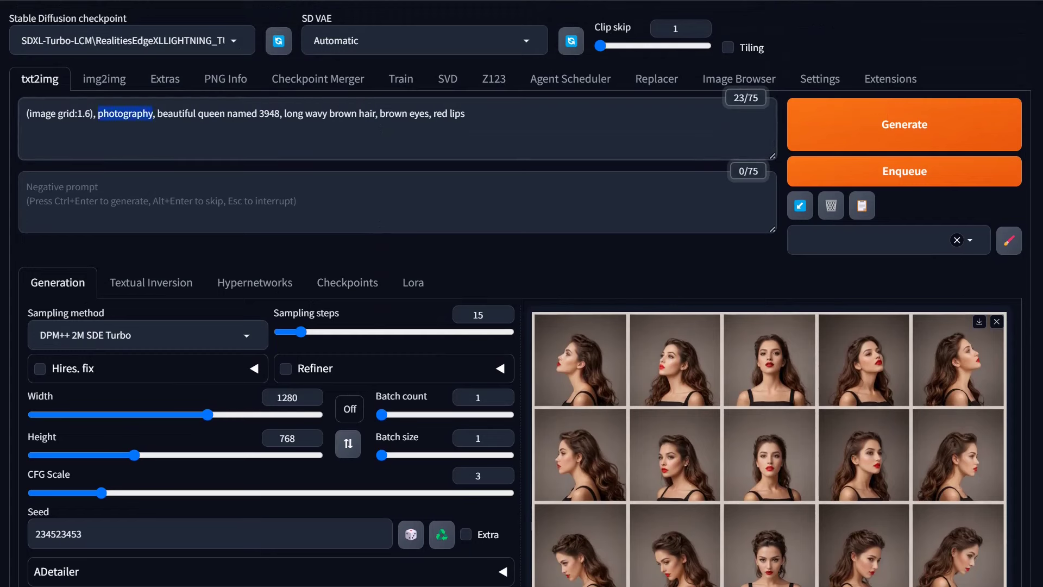
pyautogui.write('cartoon illustra')
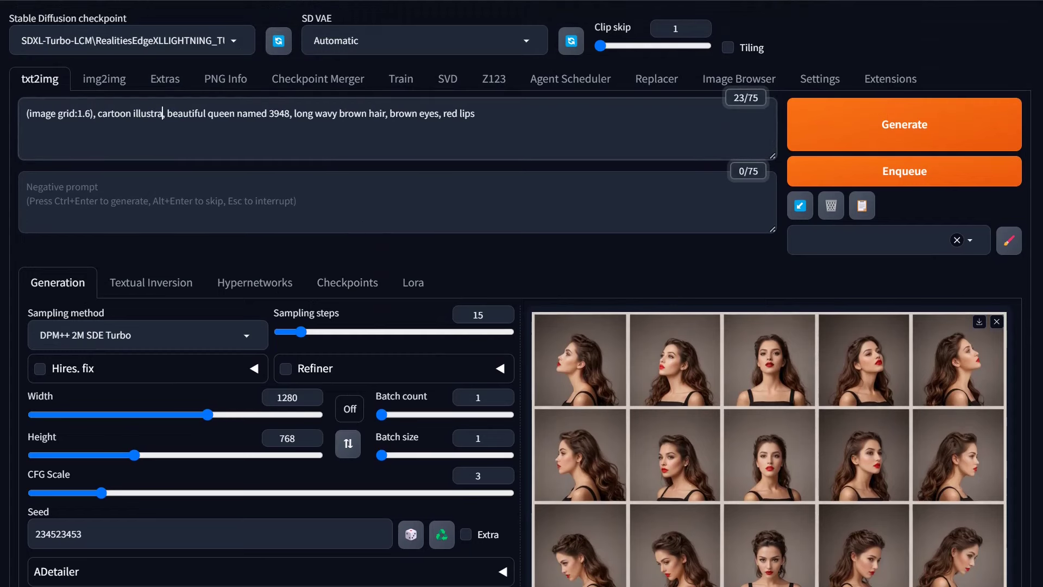
pyautogui.write('tion')
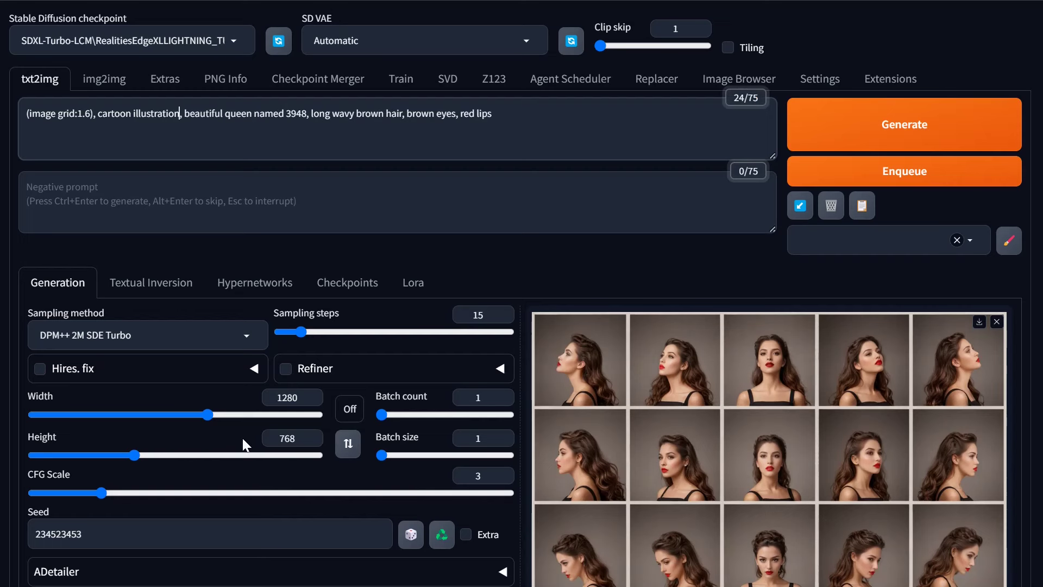
# Generate the cartoon illustration grid and inspect the enlarged image
pyautogui.click(862, 138)
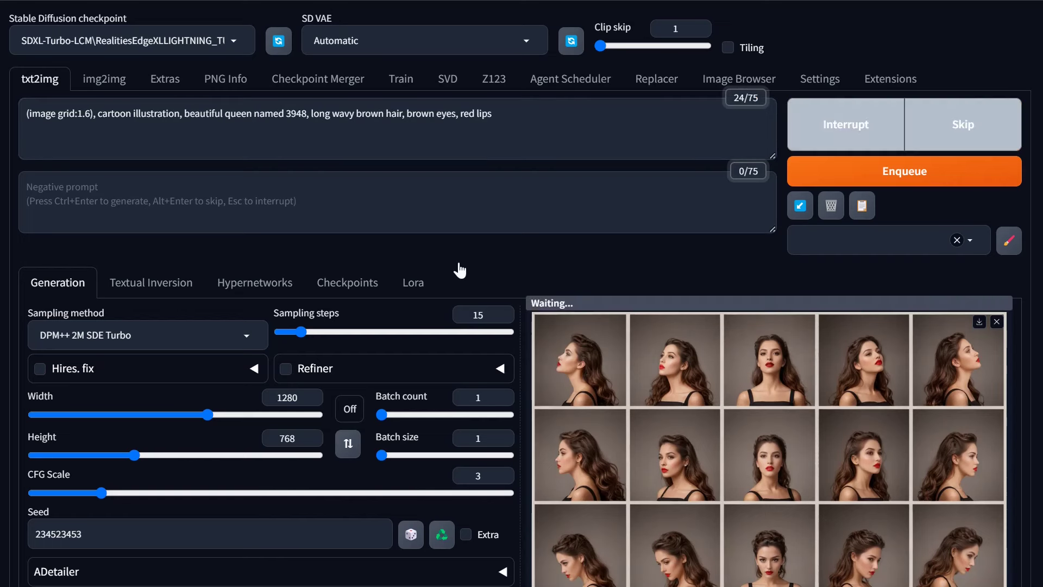
pyautogui.click(772, 412)
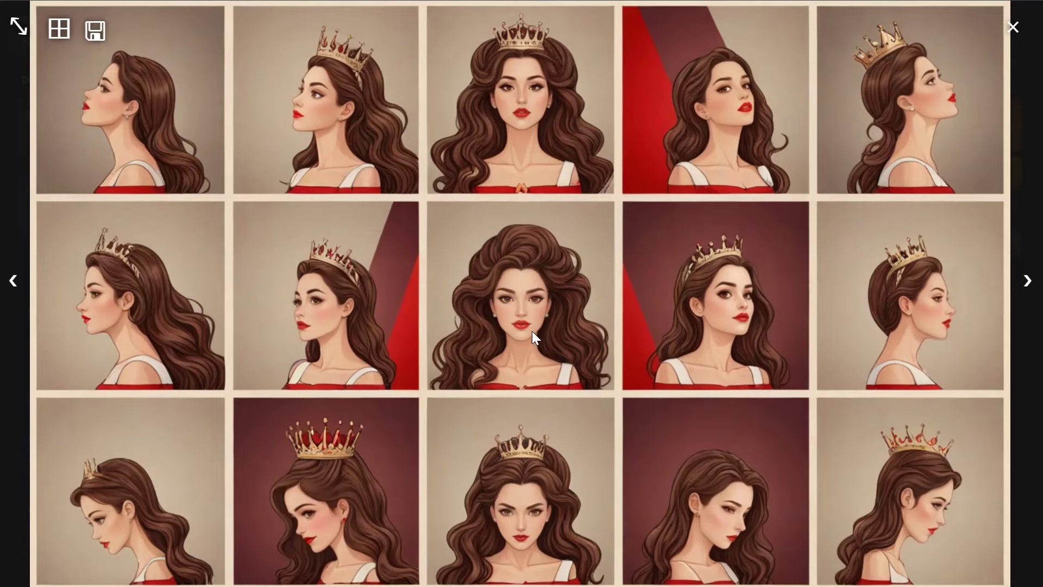
pyautogui.click(523, 313)
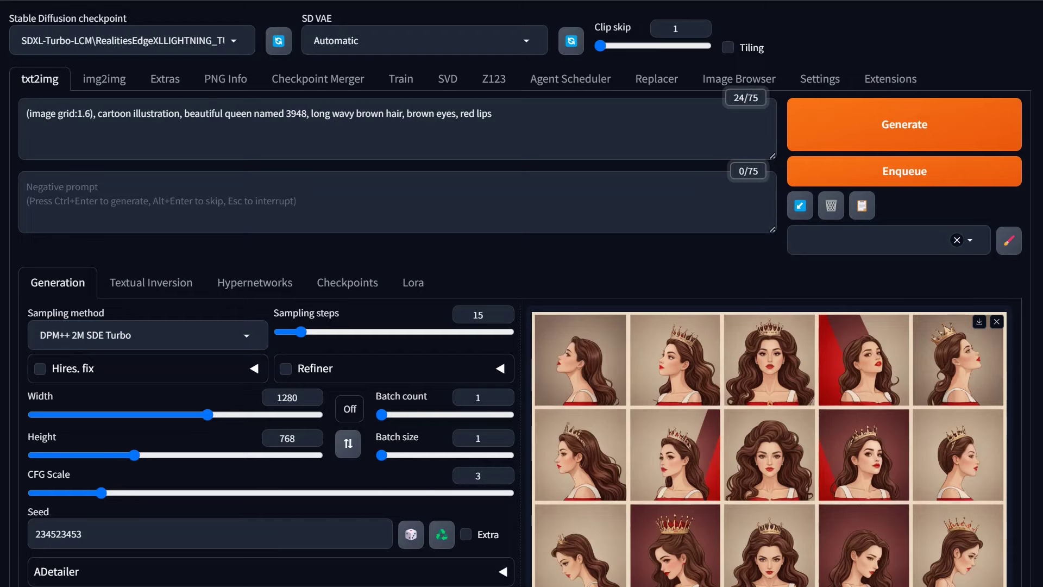
pyautogui.scroll(-5, 255, 285)
pyautogui.scroll(5, 255, 286)
# Append ", sunny fantasy castle background" to the end of the prompt
pyautogui.click(493, 113)
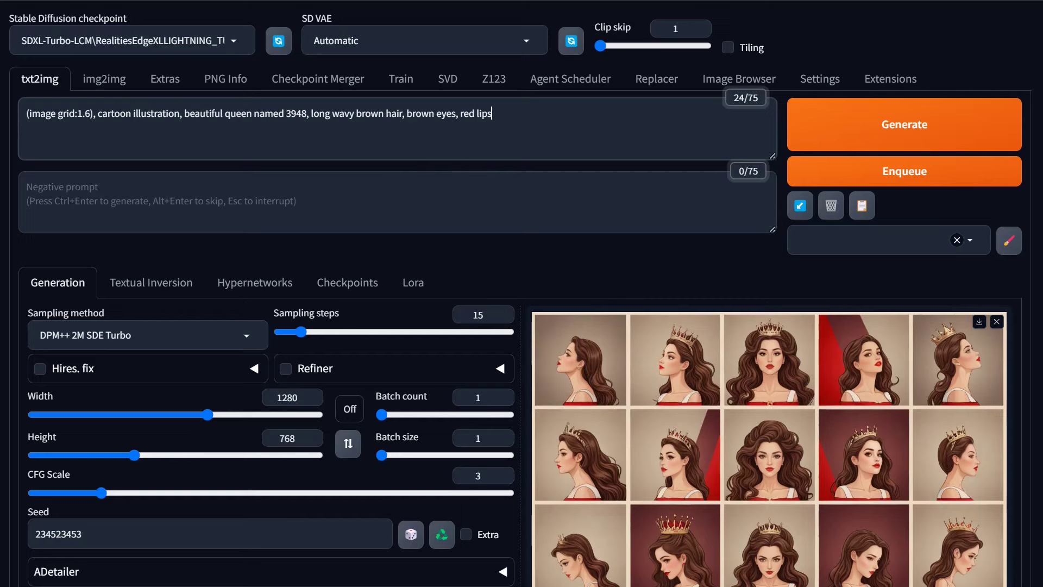
pyautogui.write(',')
pyautogui.write('sunny fantasy castle')
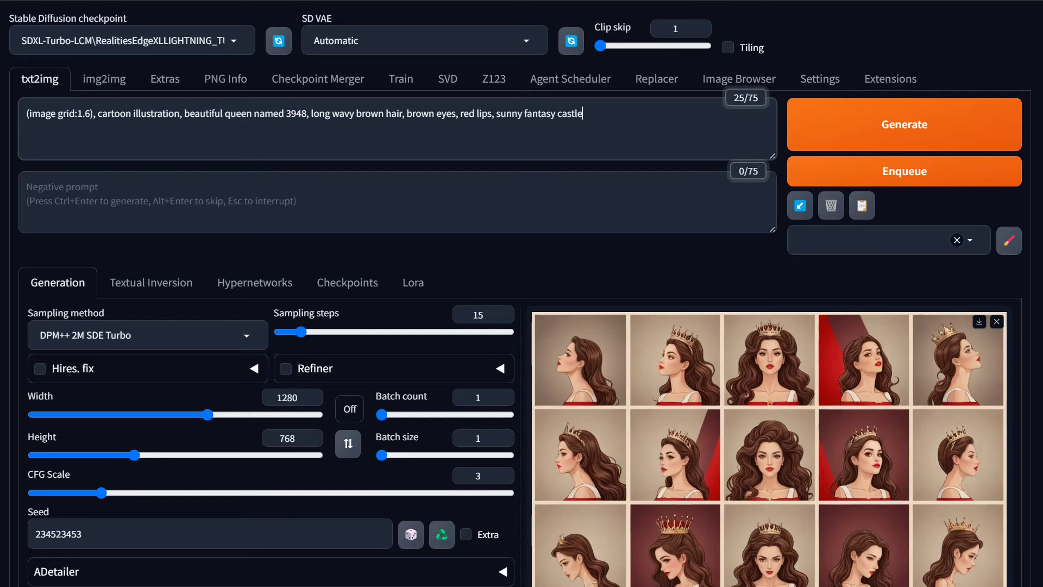
pyautogui.write(' background')
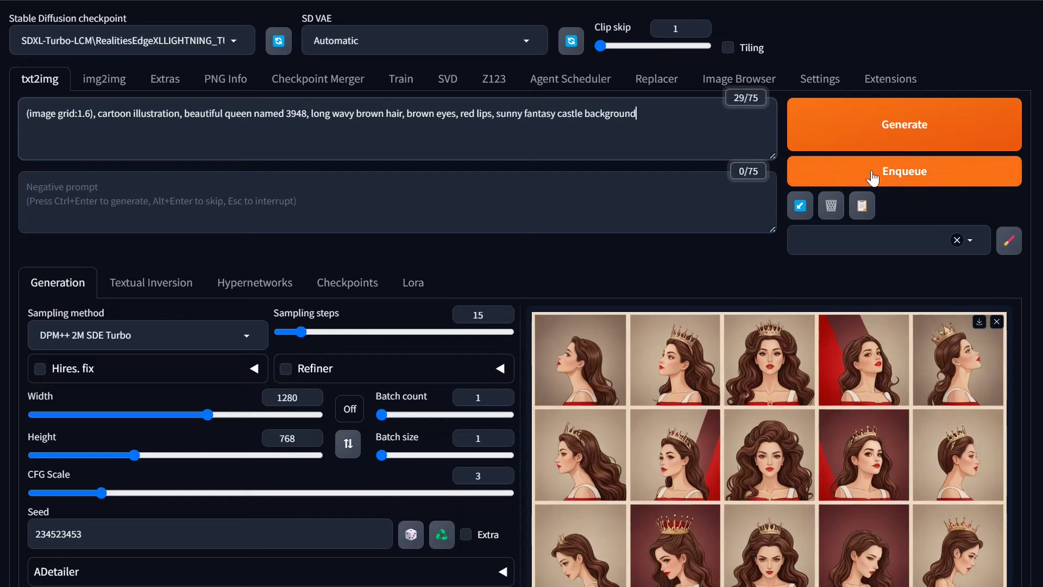
# Generate the grid with the sunny castle background and view the result enlarged
pyautogui.click(929, 137)
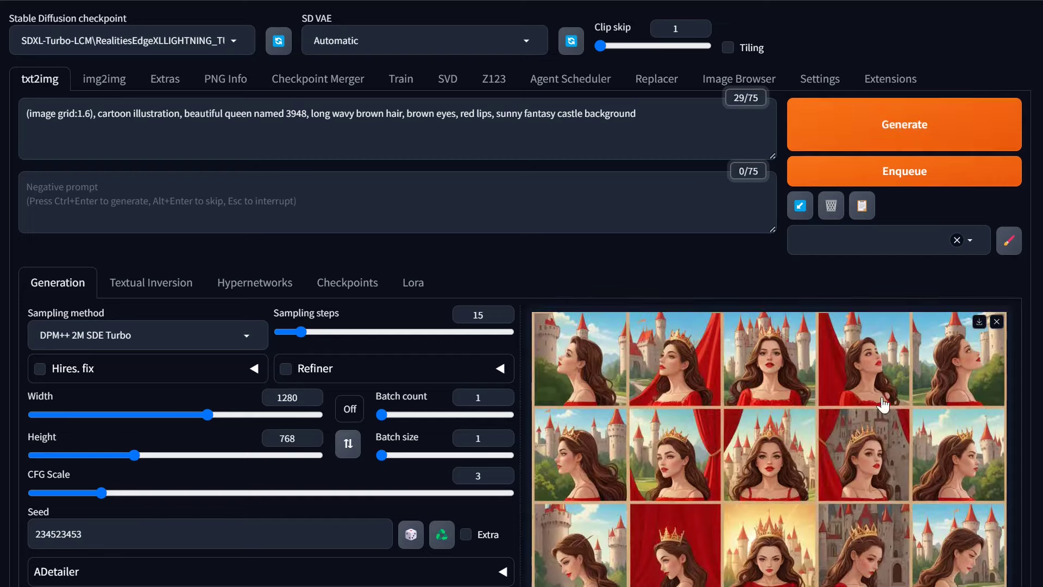
pyautogui.click(788, 441)
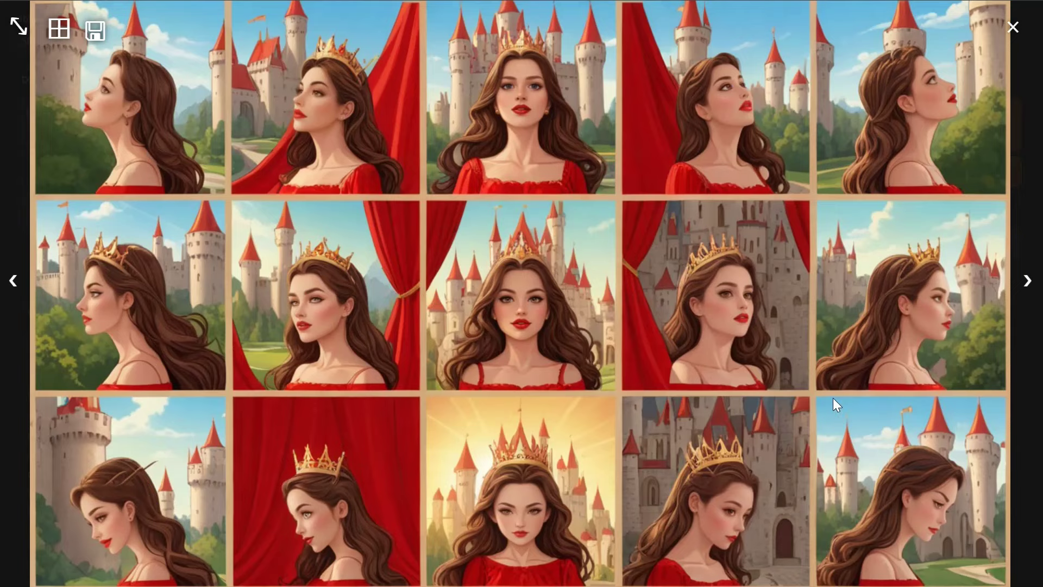
pyautogui.click(623, 296)
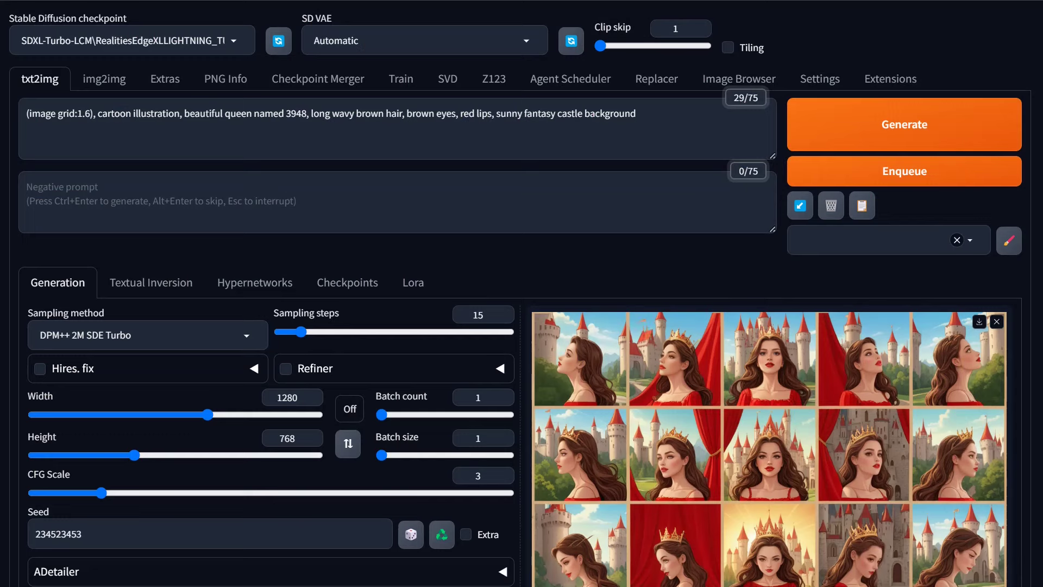
# Remove ", sunny fantasy castle background" from the end of the prompt
pyautogui.moveTo(492, 113); pyautogui.dragTo(635, 113)
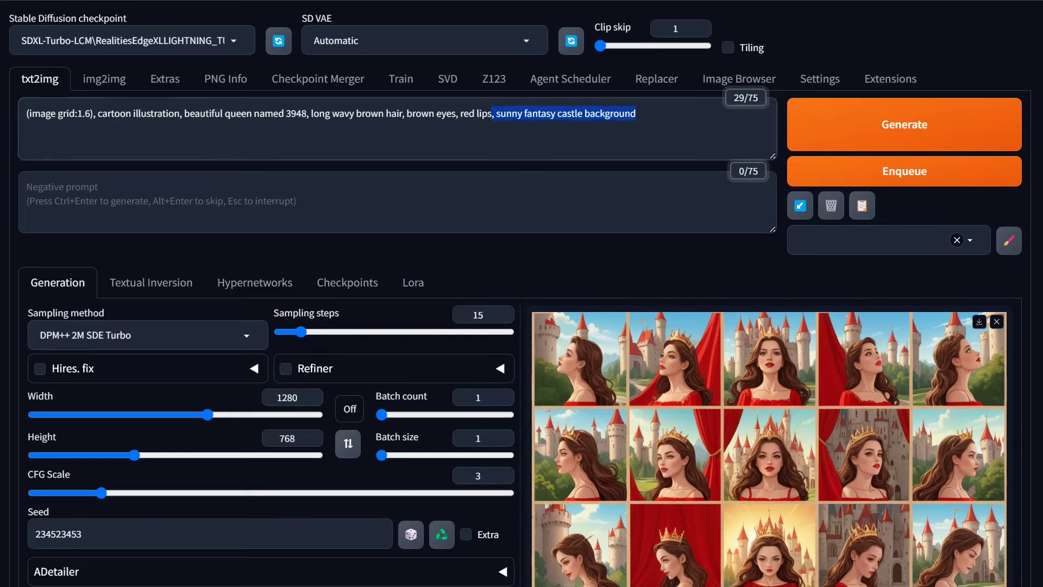
pyautogui.press('BackSpace')
pyautogui.scroll(-8, 363, 249)
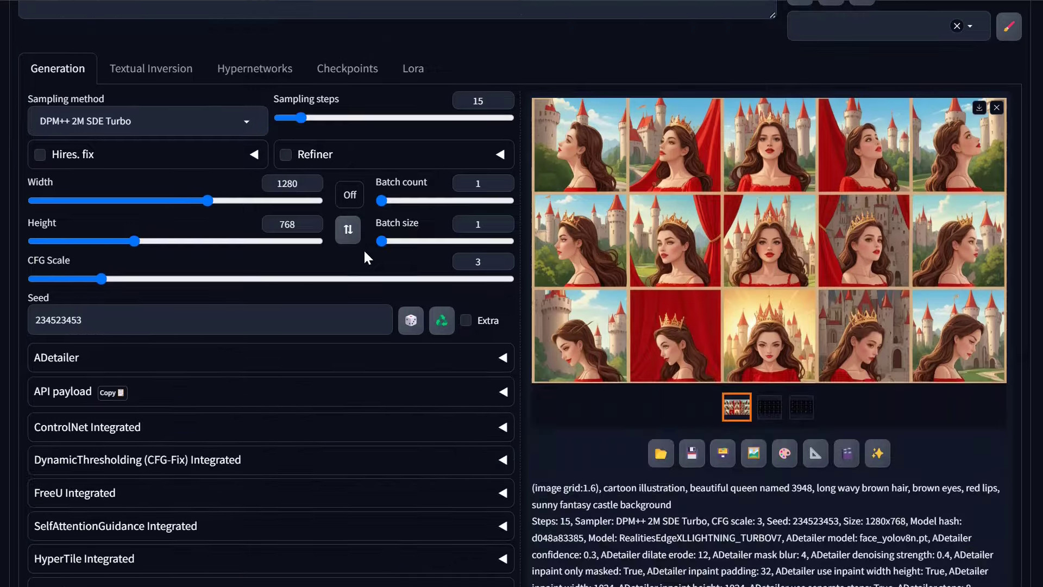
pyautogui.scroll(8, 365, 252)
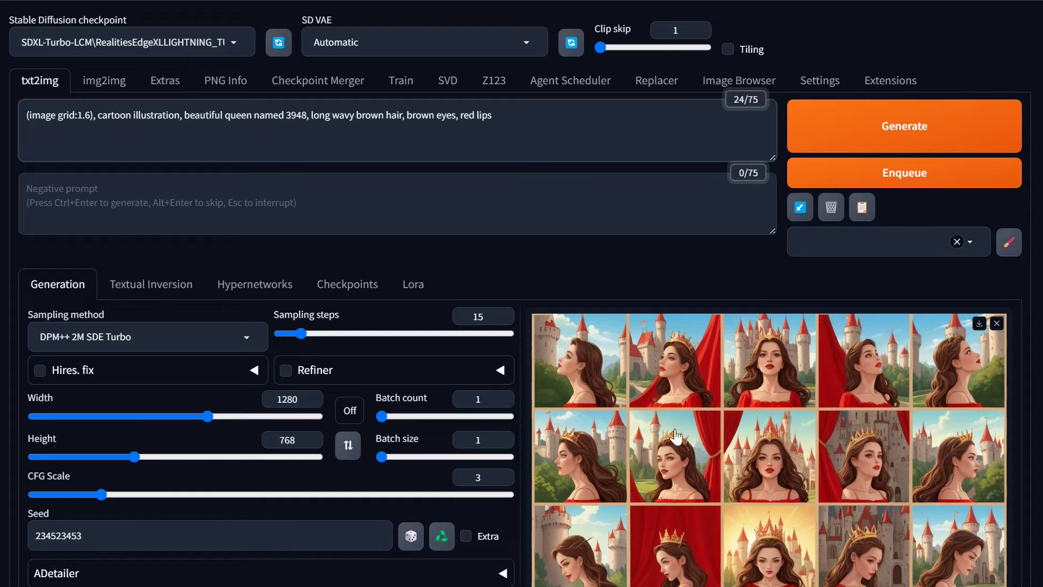
# Choose "Prompts from file or textbox" as the generation script and bring its options into view
pyautogui.scroll(-9, 357, 419)
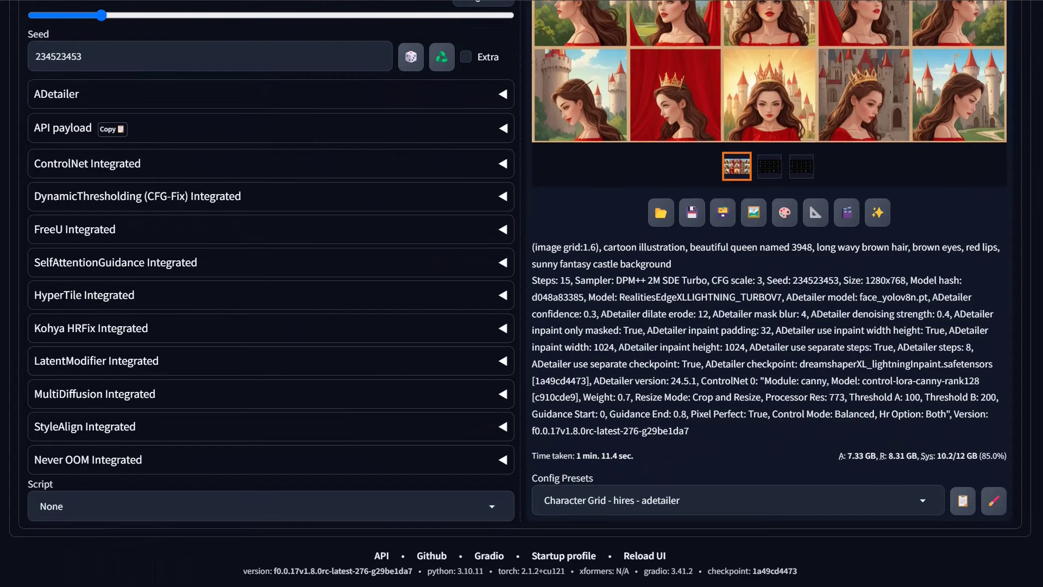
pyautogui.click(357, 506)
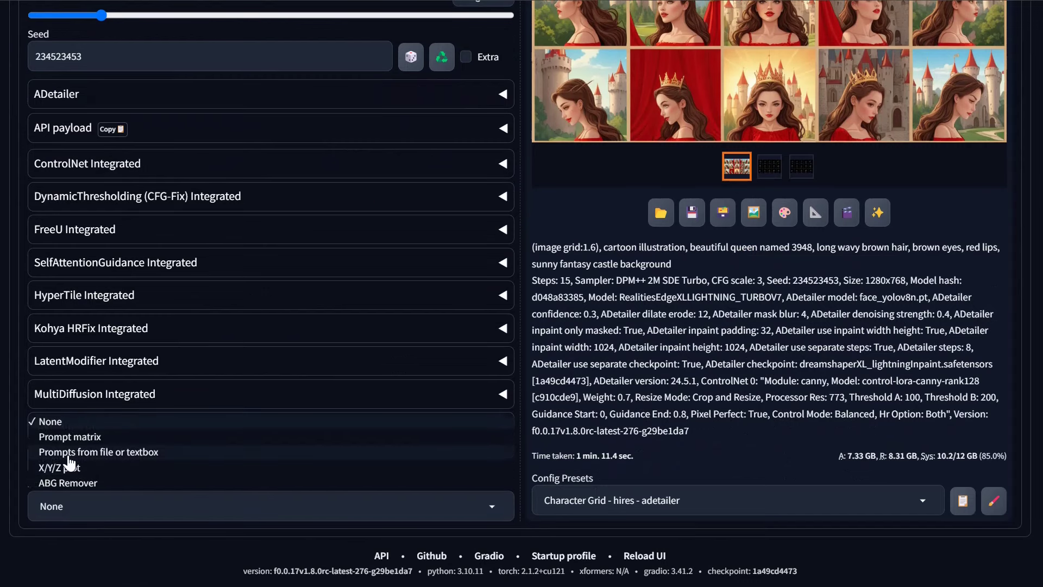
pyautogui.click(141, 456)
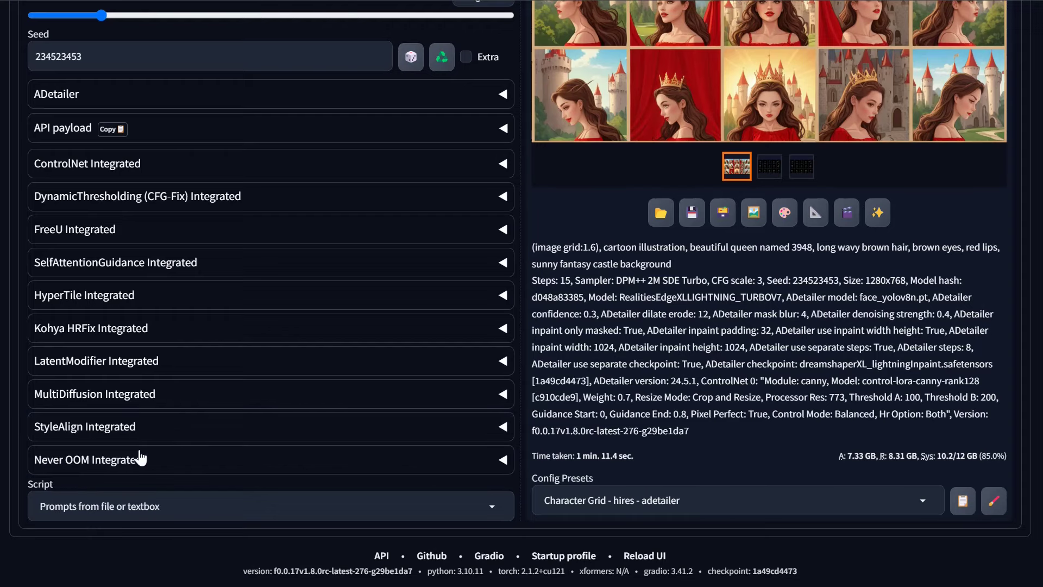
pyautogui.scroll(-5, 141, 459)
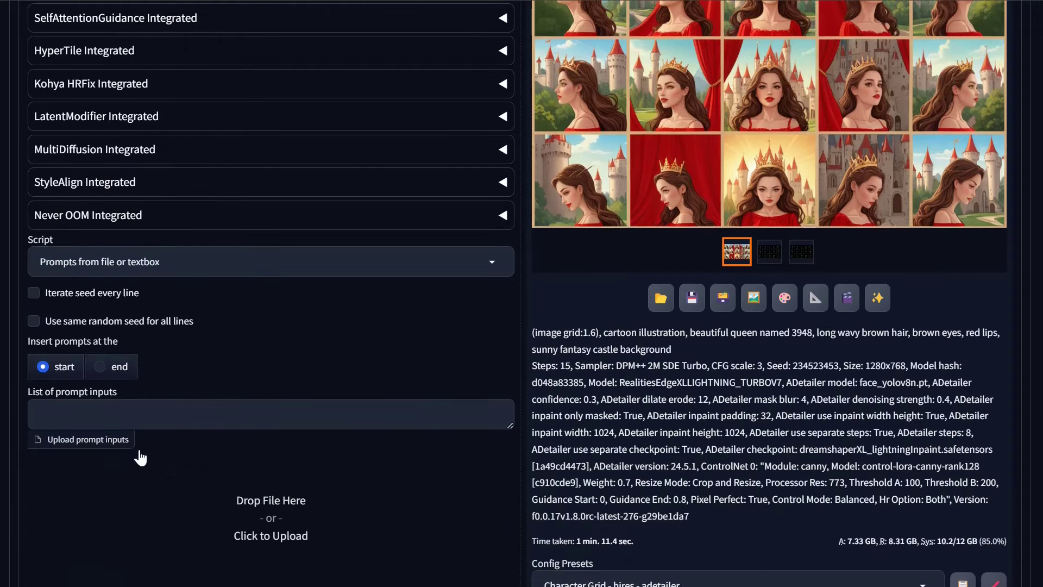
# Enter "fantasy dark castle background" as the first line in the list of prompt inputs and start a new line
pyautogui.click(141, 414)
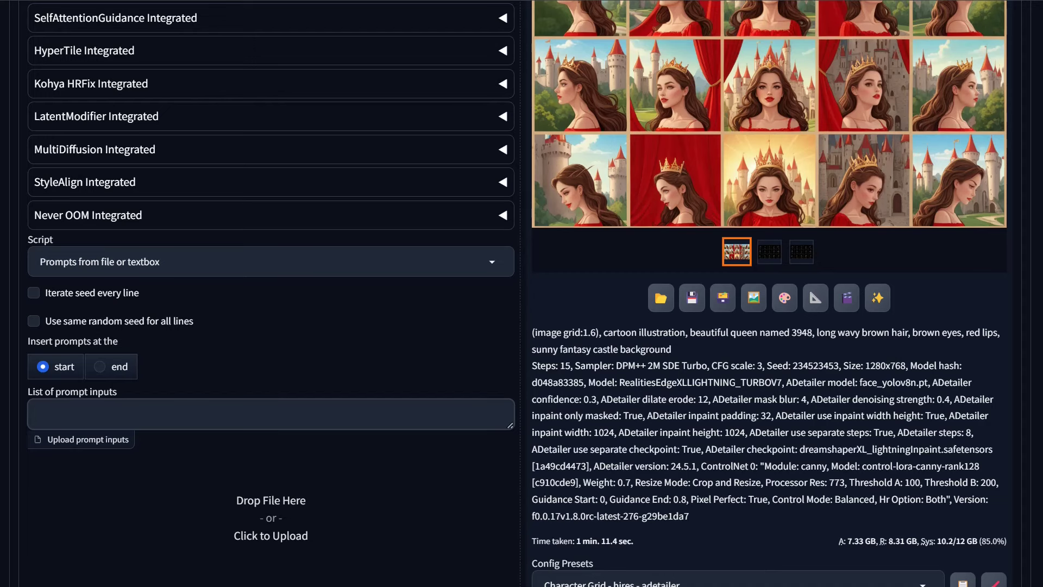
pyautogui.write('fantas')
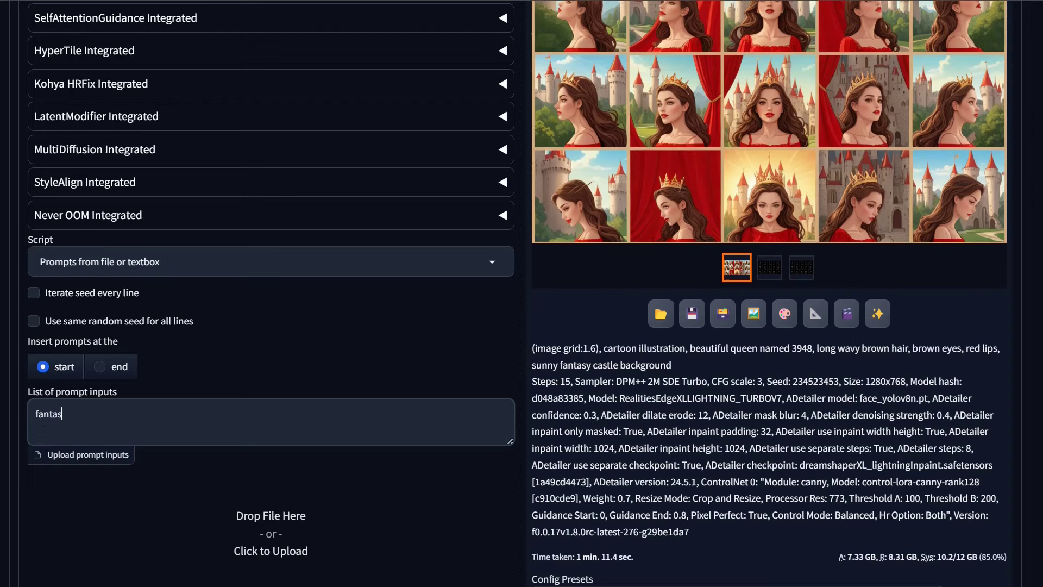
pyautogui.write('y dark castle background')
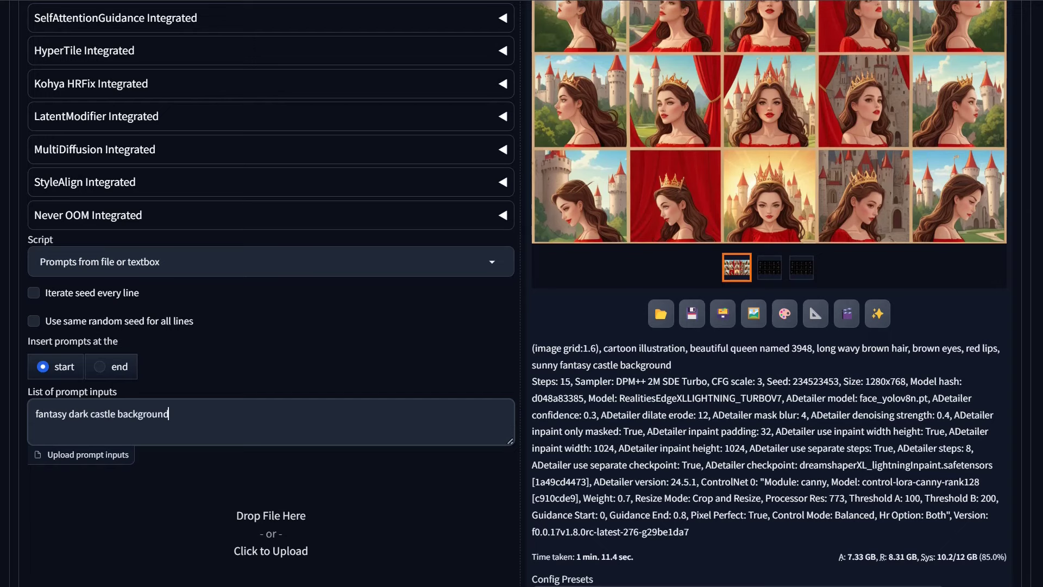
pyautogui.press('Return')
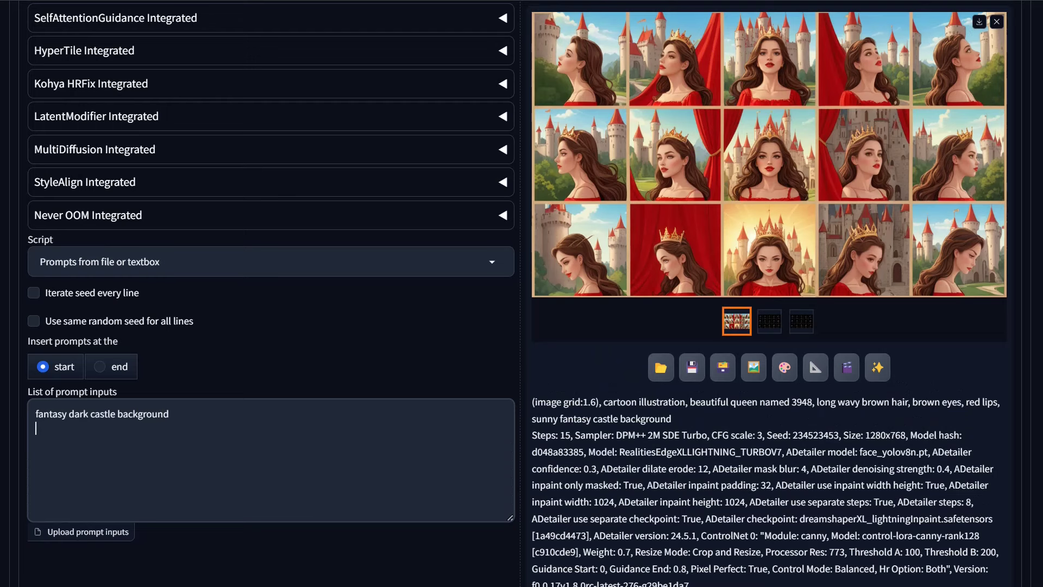
# Add the lines "enchanted forest river", "rustic old english town" and "modern city streen" to the list of prompt inputs
pyautogui.write('enchanted forest river')
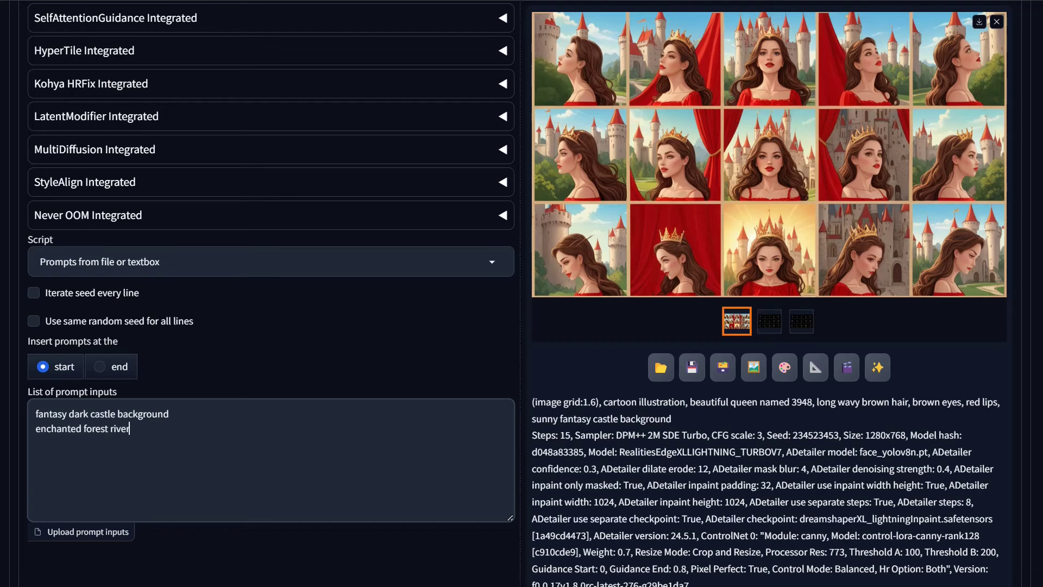
pyautogui.press('Return')
pyautogui.write('rustic old english')
pyautogui.write('town')
pyautogui.press('Return')
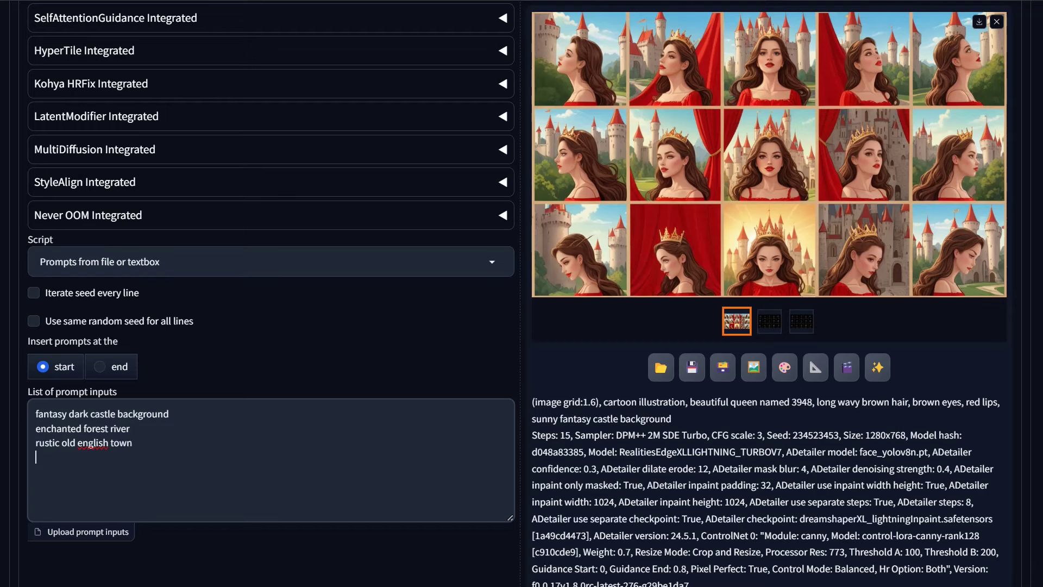
pyautogui.write('modern city streen')
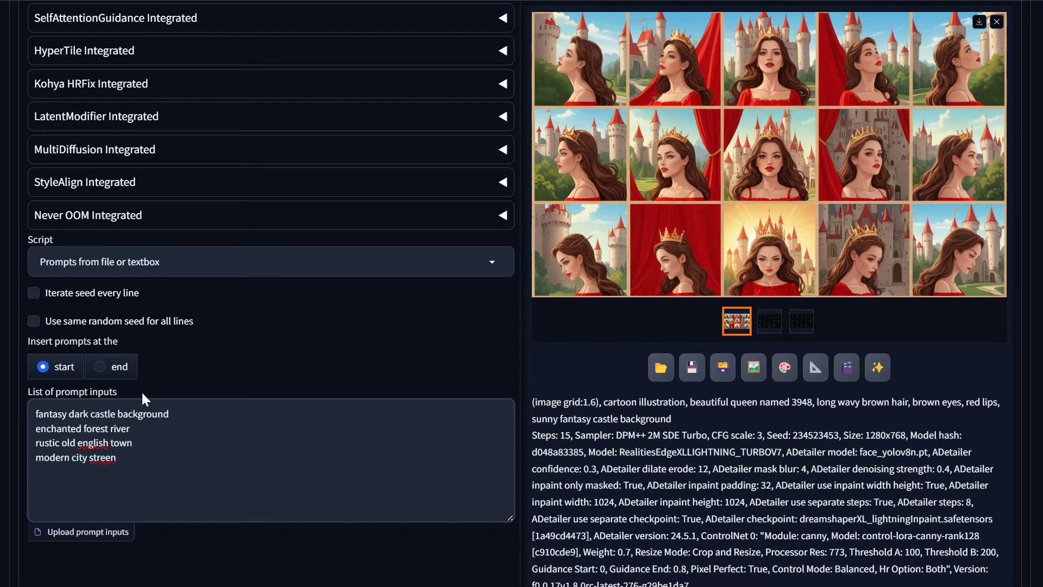
# Copy the word "background" from the first listed prompt and append it to each of the other three lines
pyautogui.doubleClick(143, 414)
pyautogui.hotkey('ctrl', 'c')
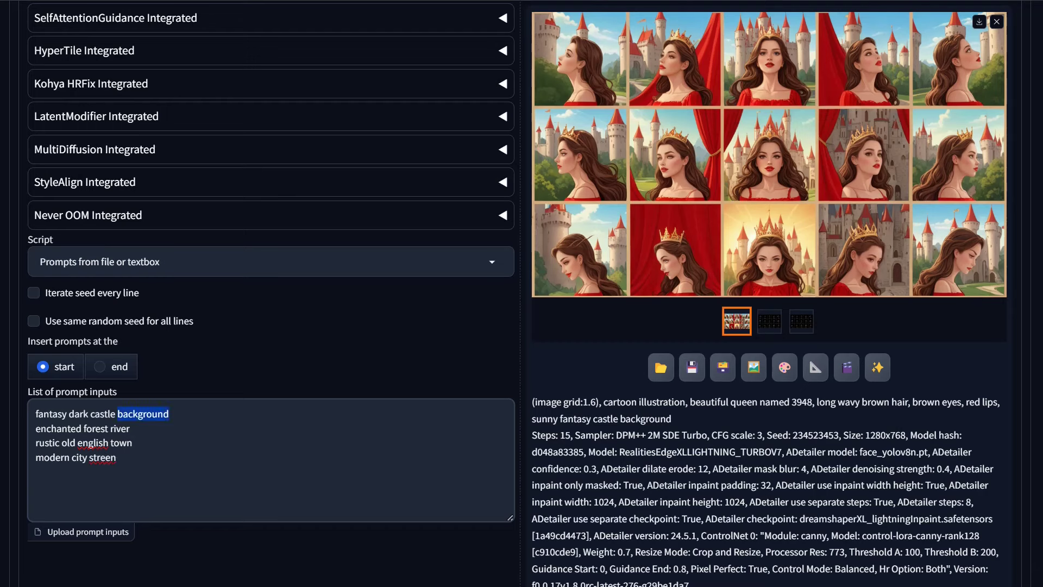
pyautogui.click(130, 429)
pyautogui.hotkey('ctrl', 'v')
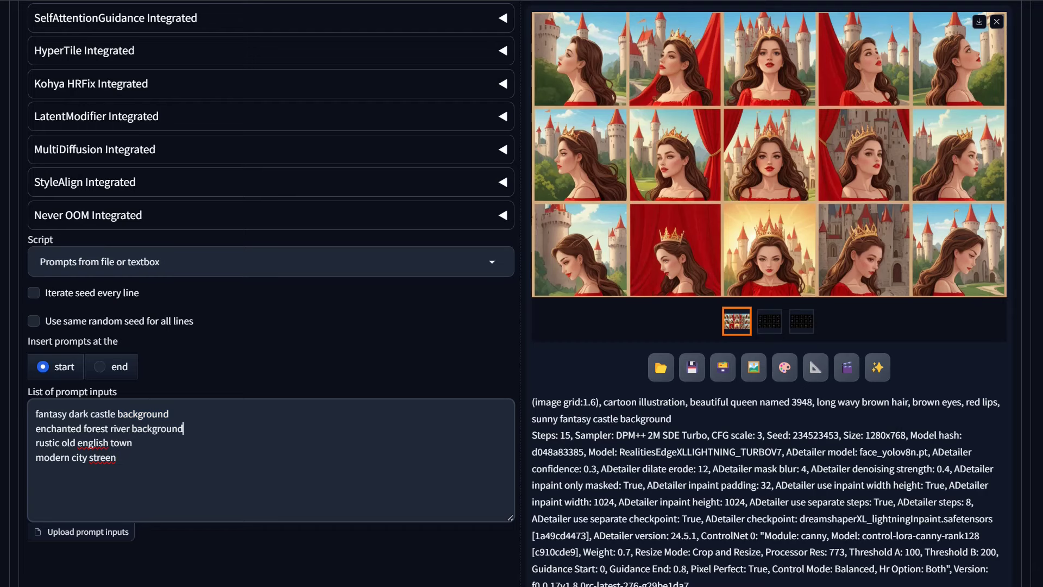
pyautogui.click(133, 443)
pyautogui.hotkey('ctrl', 'v')
pyautogui.click(118, 458)
pyautogui.hotkey('ctrl', 'v')
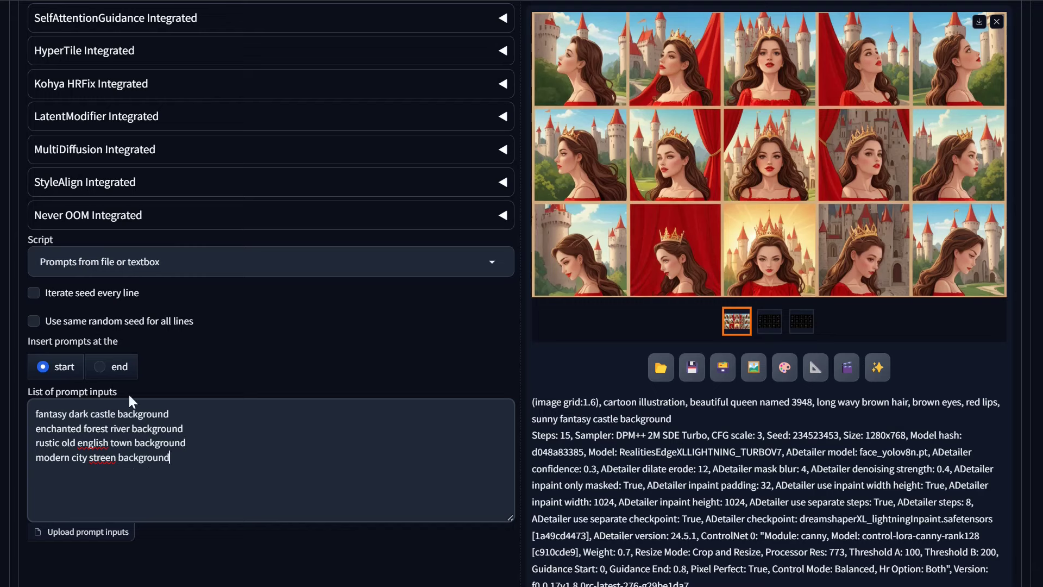
# Set the script to insert the listed prompts at the end of the main prompt and check both texts
pyautogui.click(117, 367)
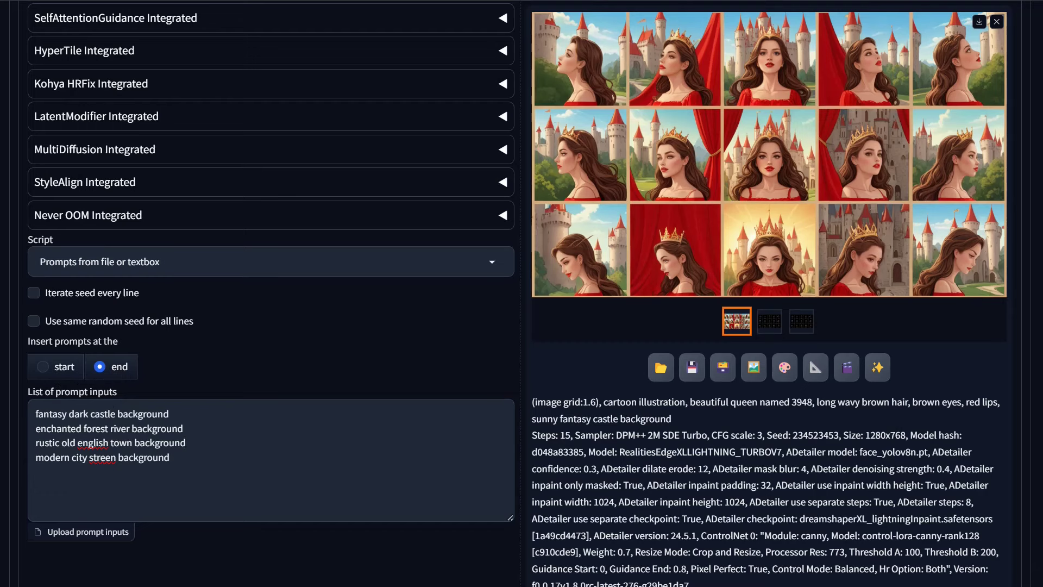
pyautogui.scroll(5, 522, 294)
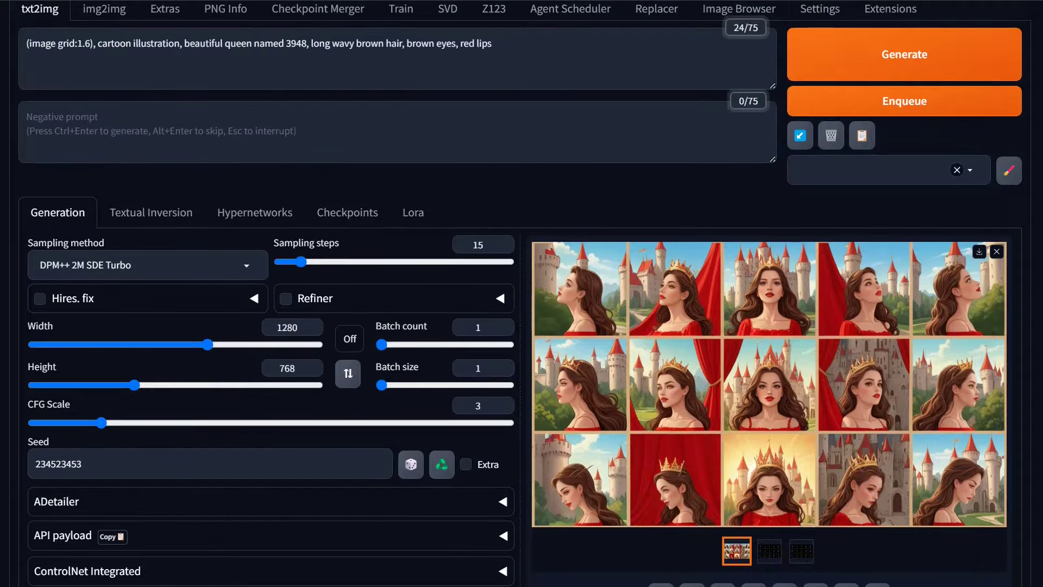
pyautogui.scroll(-9, 244, 428)
pyautogui.scroll(-8, 200, 372)
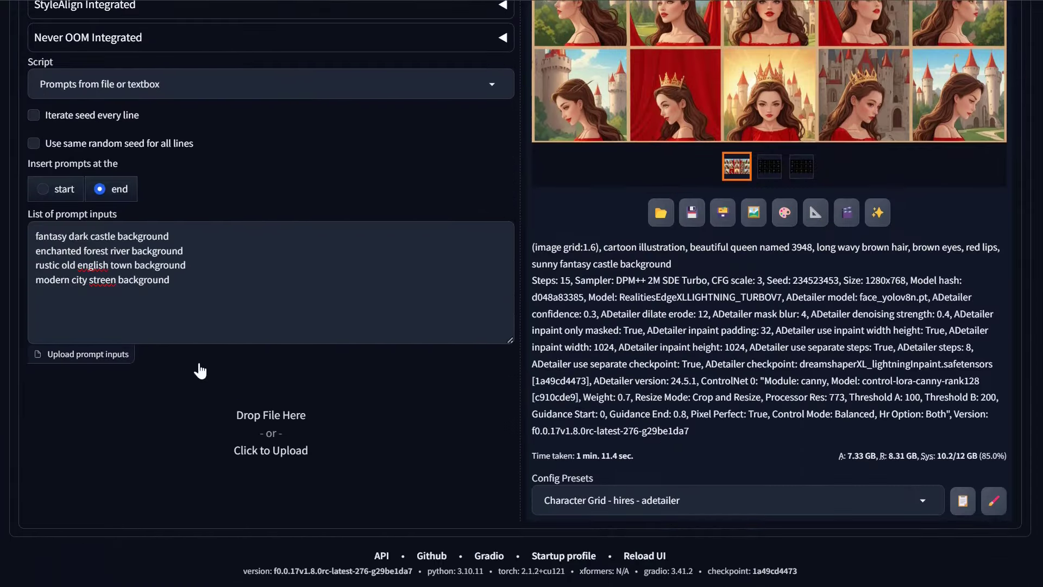
pyautogui.click(43, 236)
pyautogui.tripleClick(44, 236)
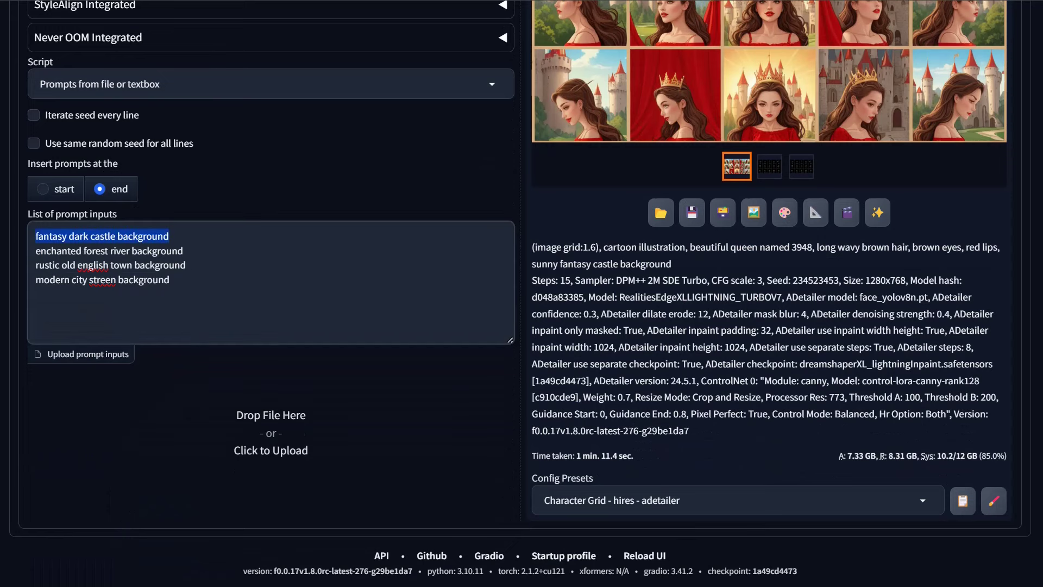
pyautogui.click(184, 250)
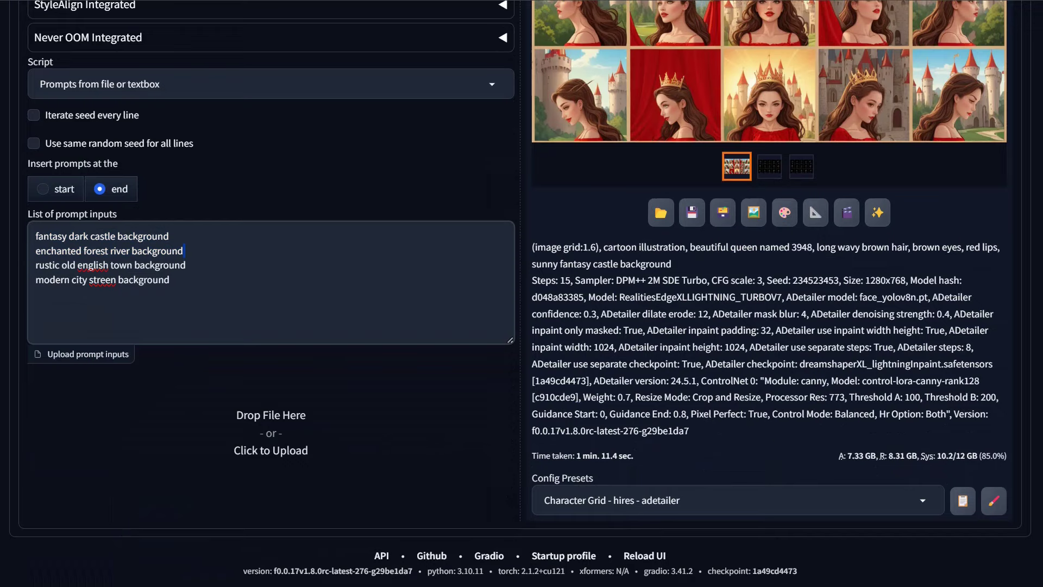
# Generate the grids for all four listed backgrounds and open the dark castle grid enlarged
pyautogui.scroll(8, 704, 448)
pyautogui.scroll(9, 739, 375)
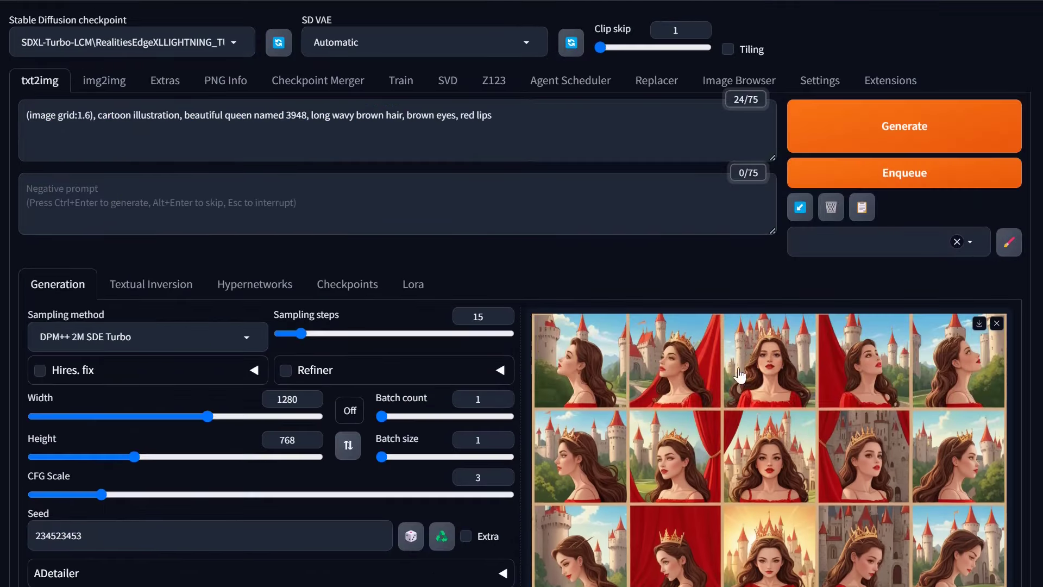
pyautogui.click(860, 142)
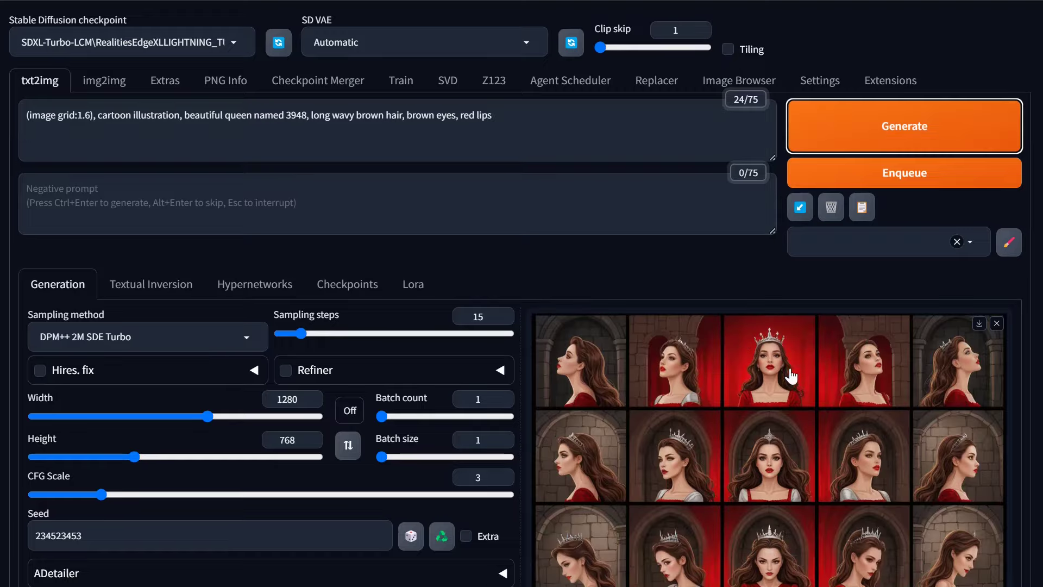
pyautogui.scroll(-3, 788, 375)
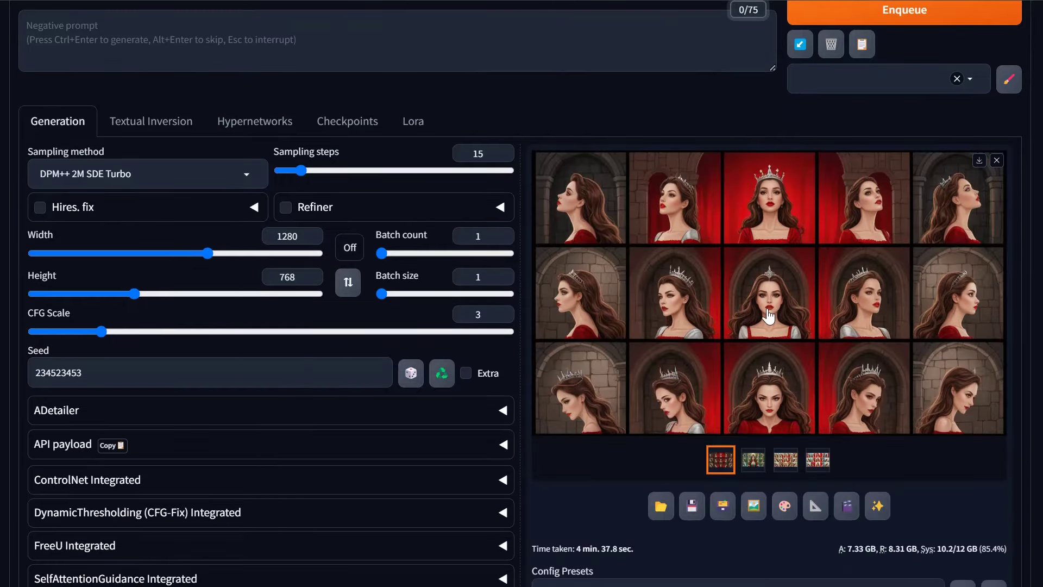
pyautogui.click(749, 334)
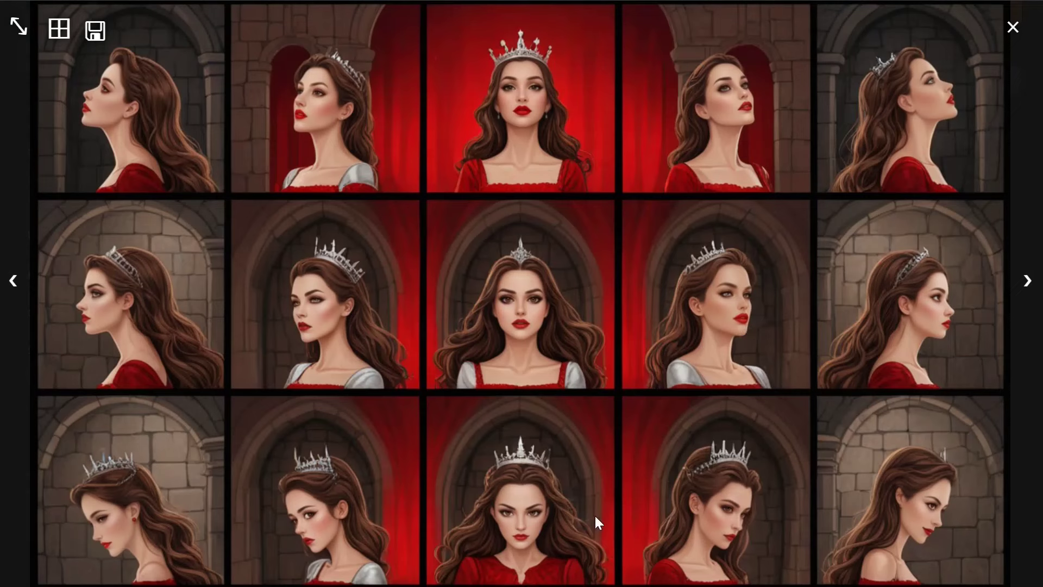
# Page through the enlarged forest, old town and city grids back to the dark castle one, and close the viewer
pyautogui.click(1027, 293)
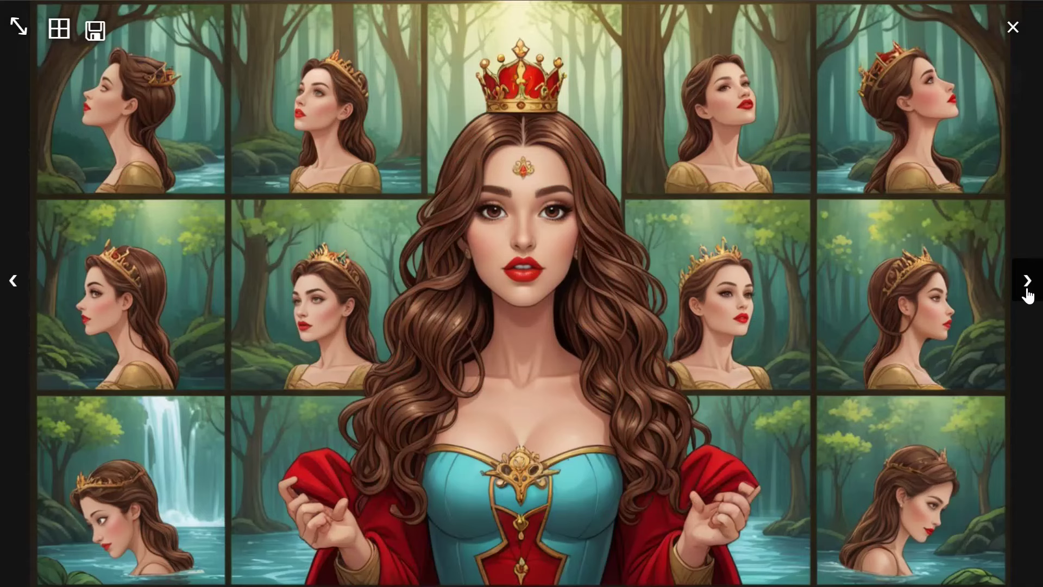
pyautogui.click(1027, 293)
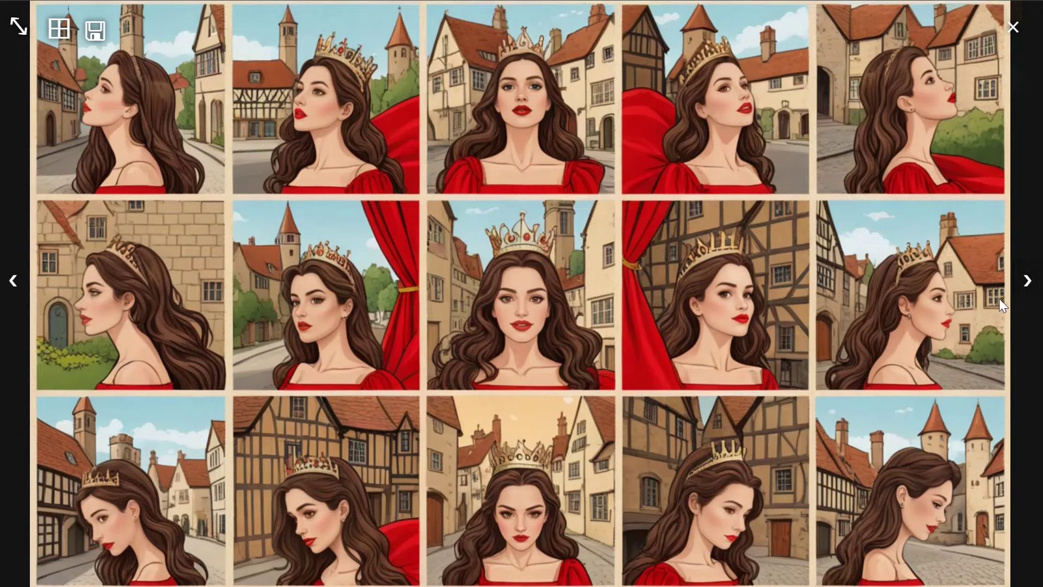
pyautogui.click(1024, 287)
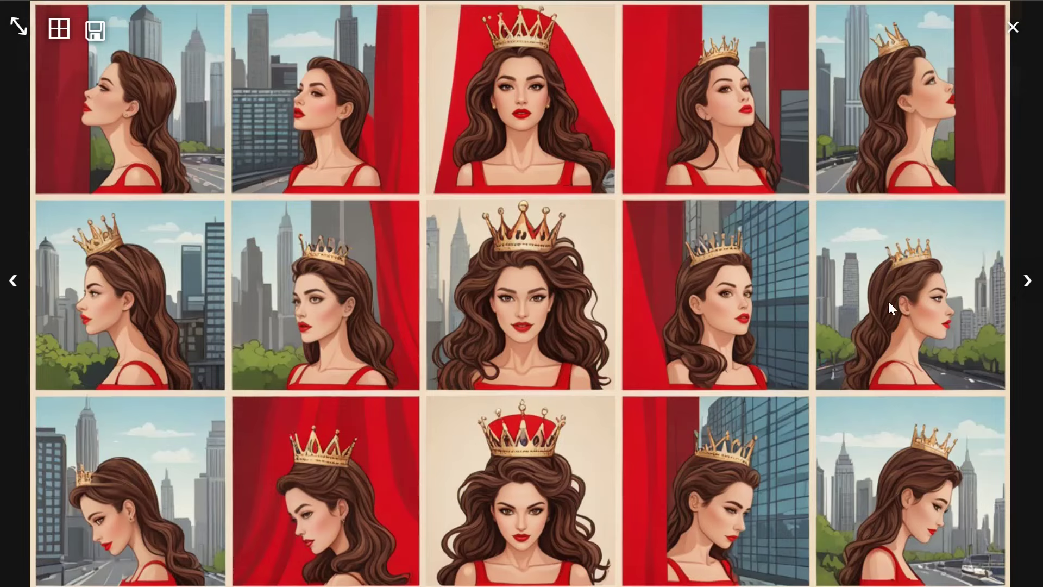
pyautogui.click(1024, 290)
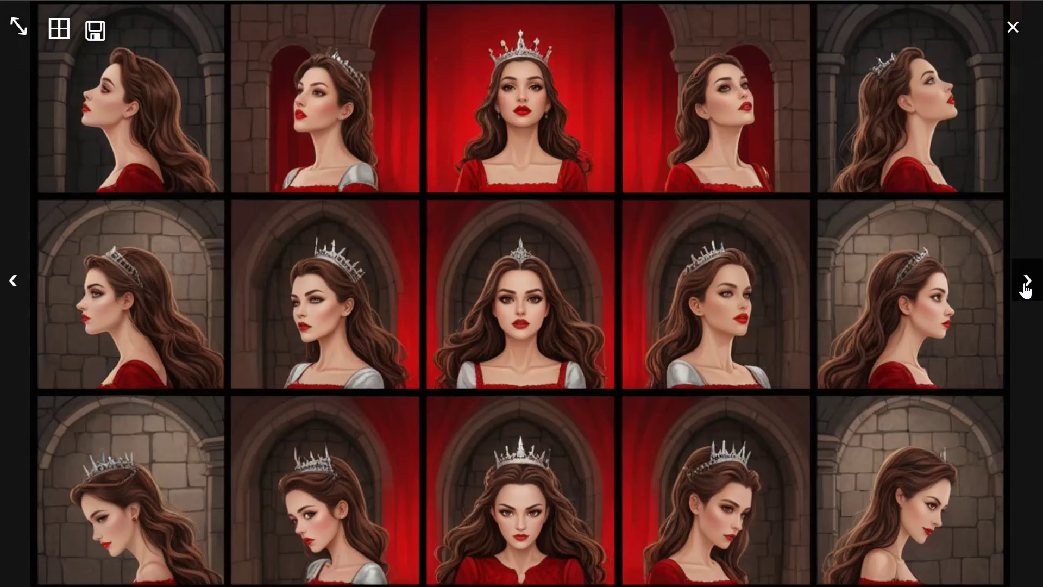
pyautogui.click(432, 252)
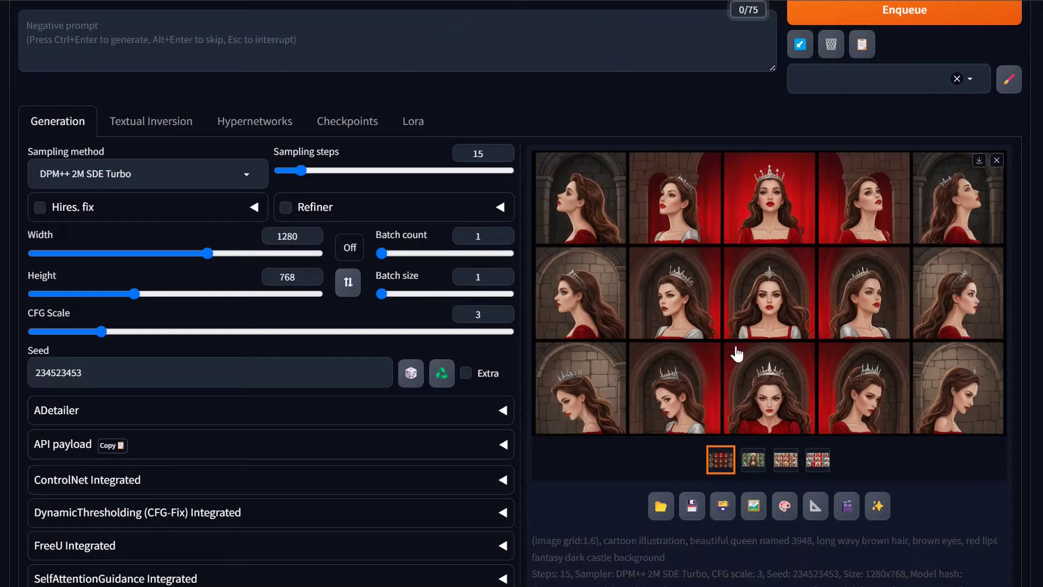
# Review the forest river grid and raise the Control Weight of ControlNet Unit 0 to 0.75
pyautogui.click(755, 460)
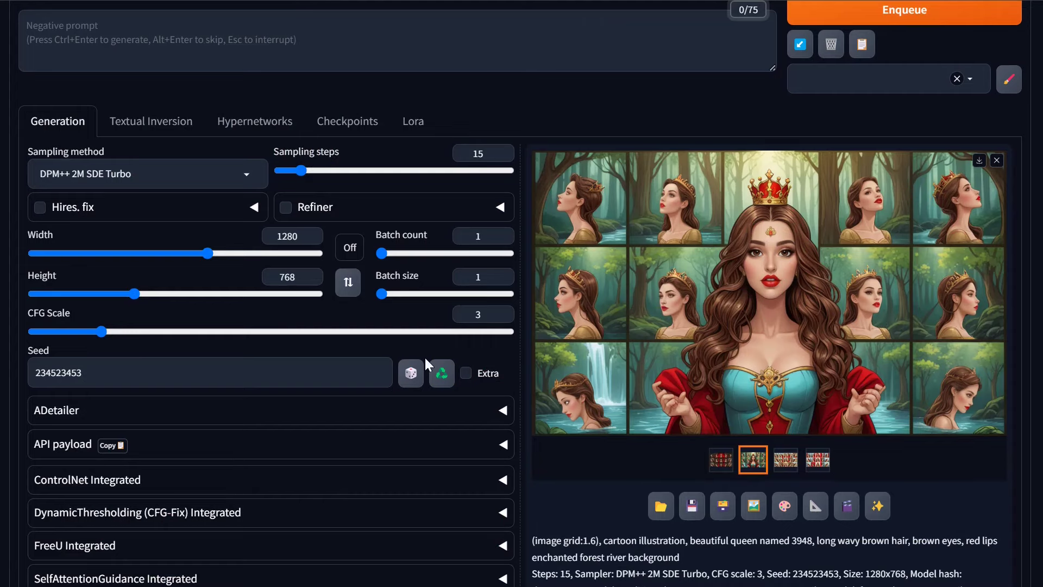
pyautogui.scroll(-2, 375, 376)
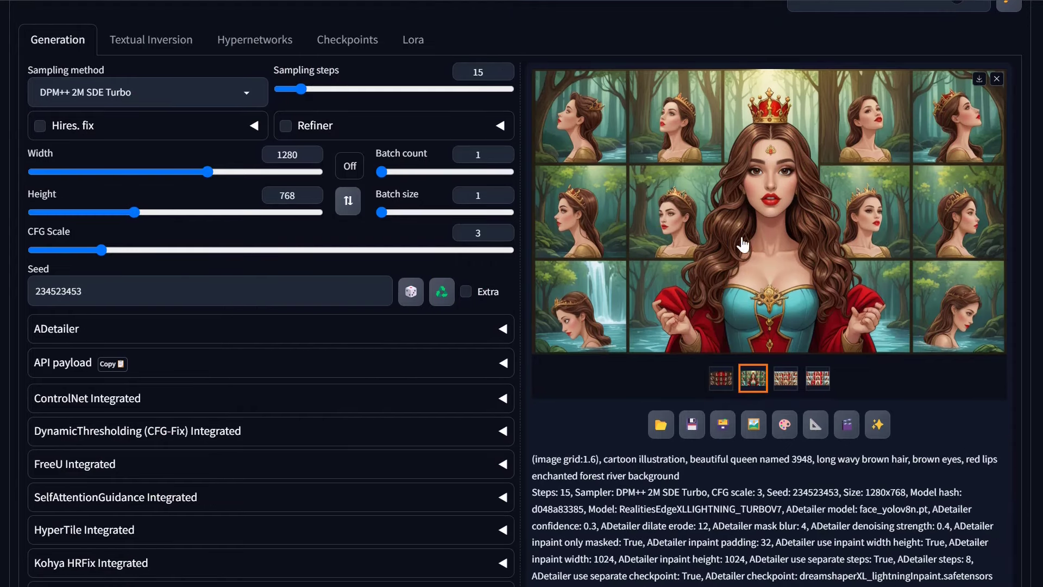
pyautogui.scroll(-8, 164, 412)
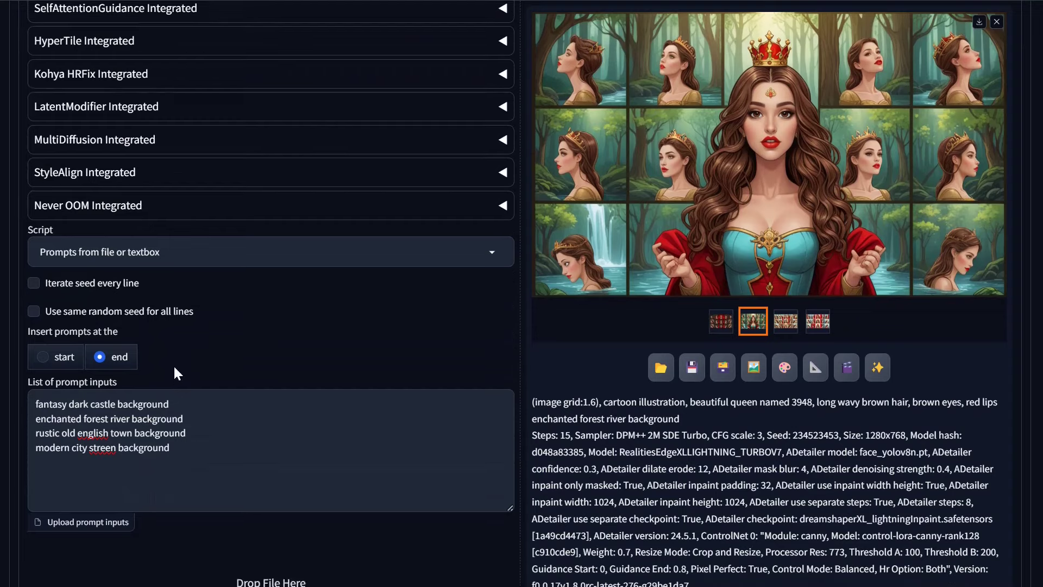
pyautogui.scroll(4, 173, 364)
pyautogui.click(79, 155)
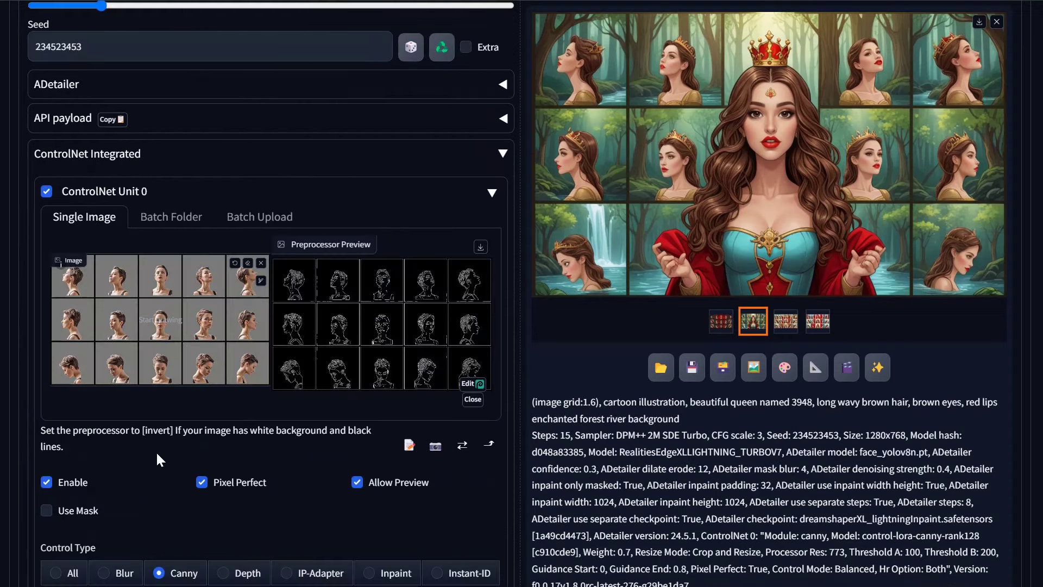
pyautogui.scroll(-5, 133, 401)
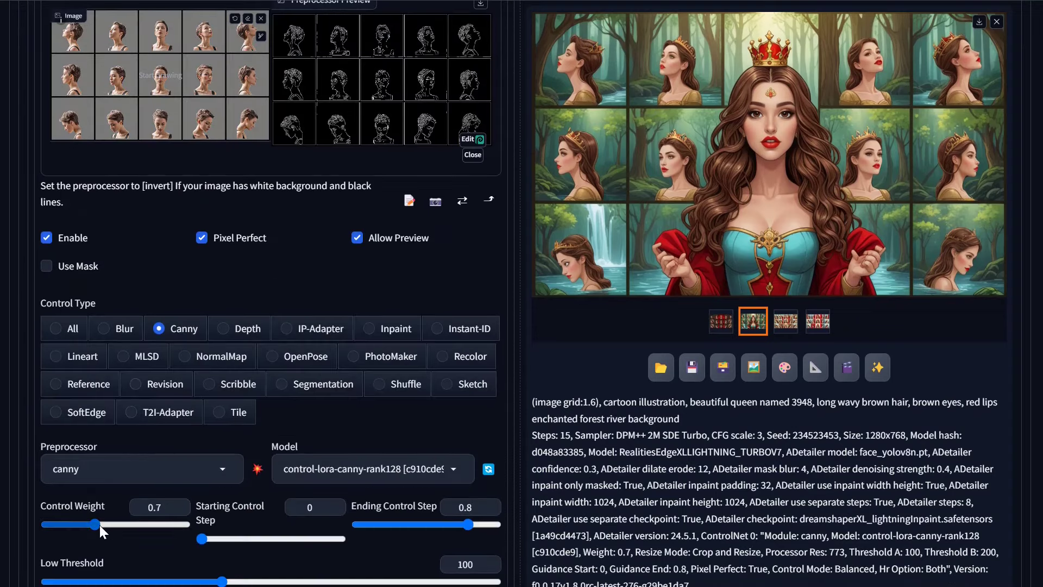
pyautogui.moveTo(96, 524); pyautogui.dragTo(99, 526)
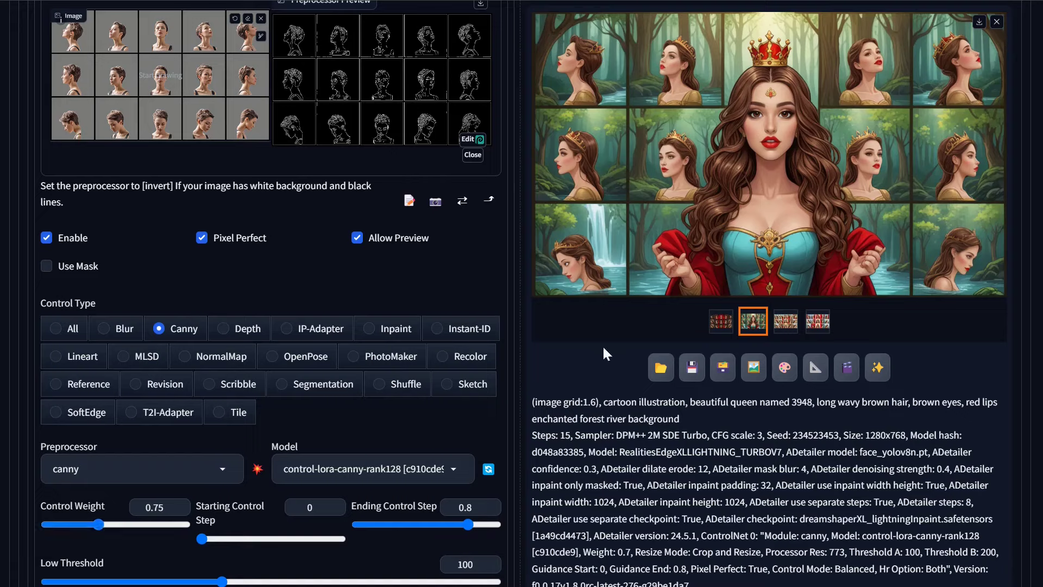
# Select the dark castle grid in the gallery and enable Hires. fix for the generation
pyautogui.click(713, 327)
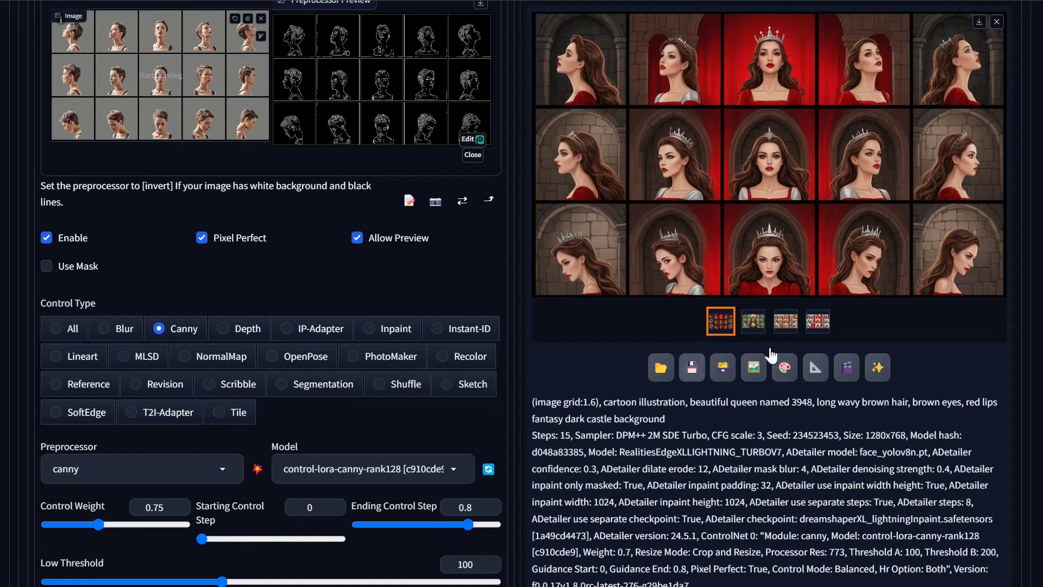
pyautogui.scroll(10, 793, 343)
pyautogui.scroll(1, 793, 343)
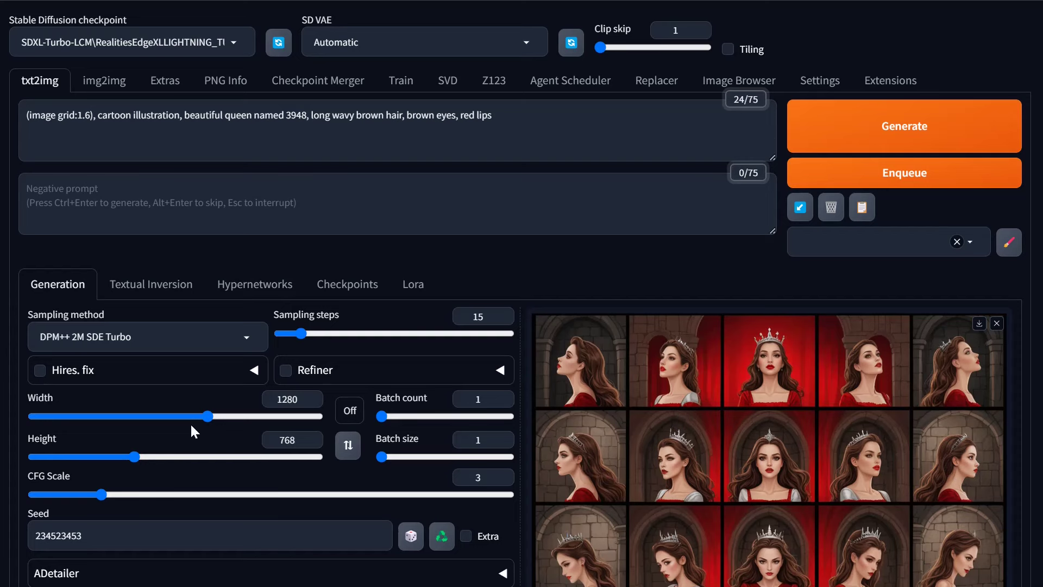
pyautogui.click(39, 371)
# Look through the forest, old town and city grids in the gallery and return to the dark castle grid
pyautogui.scroll(-15, 633, 359)
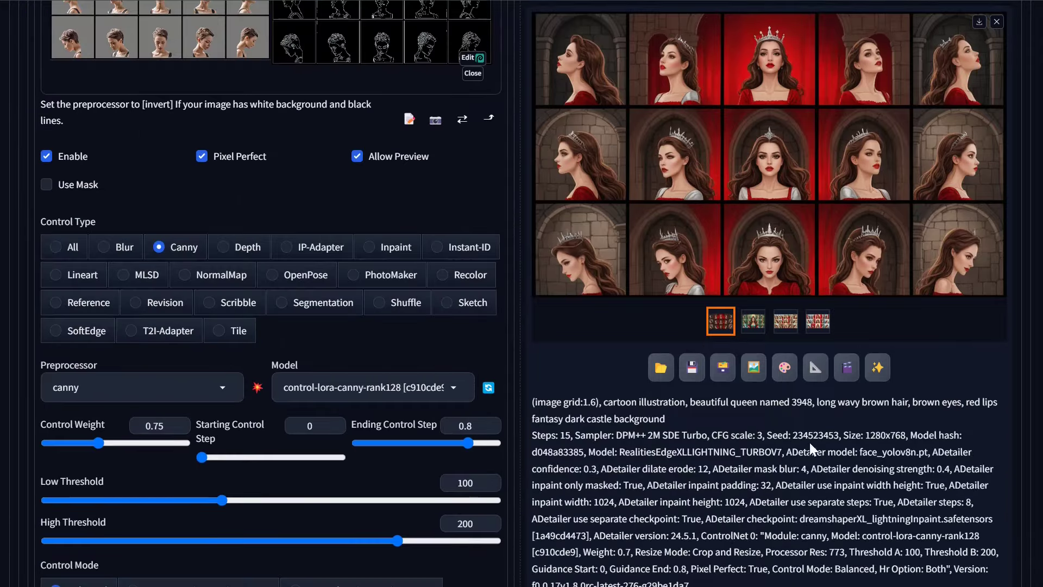
pyautogui.click(754, 322)
pyautogui.click(784, 329)
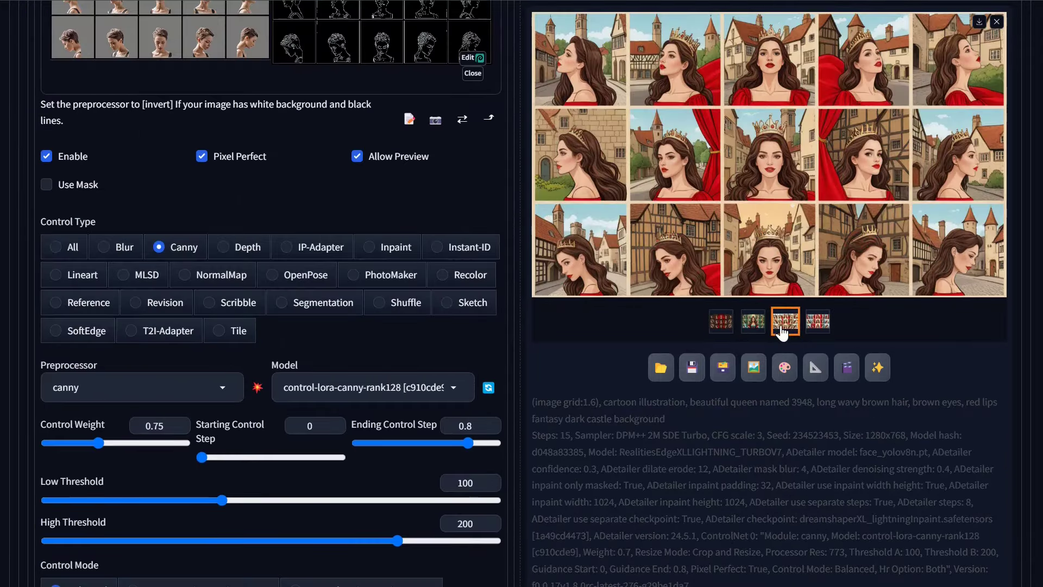
pyautogui.click(816, 327)
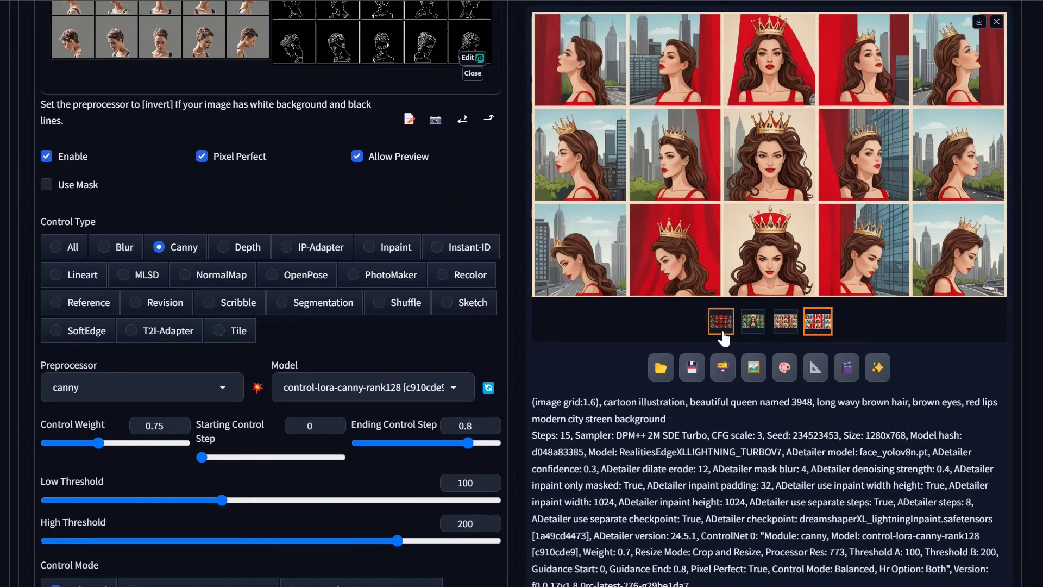
pyautogui.click(722, 331)
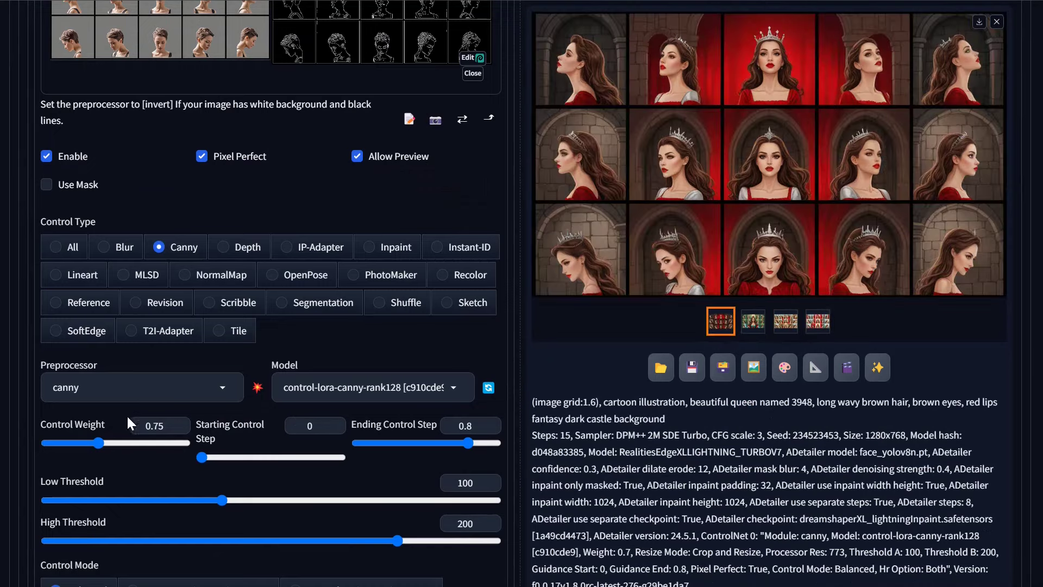
# Copy the forest river, old english town and modern city lines and delete them from the list of prompt inputs
pyautogui.scroll(-7, 161, 513)
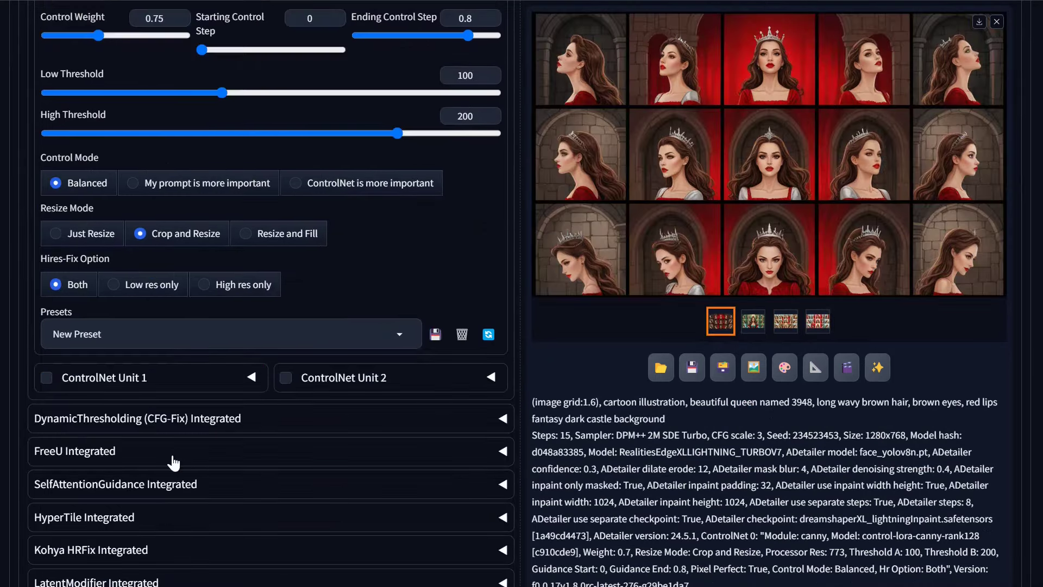
pyautogui.scroll(-8, 174, 462)
pyautogui.moveTo(171, 435); pyautogui.dragTo(22, 412)
pyautogui.hotkey('ctrl', 'c')
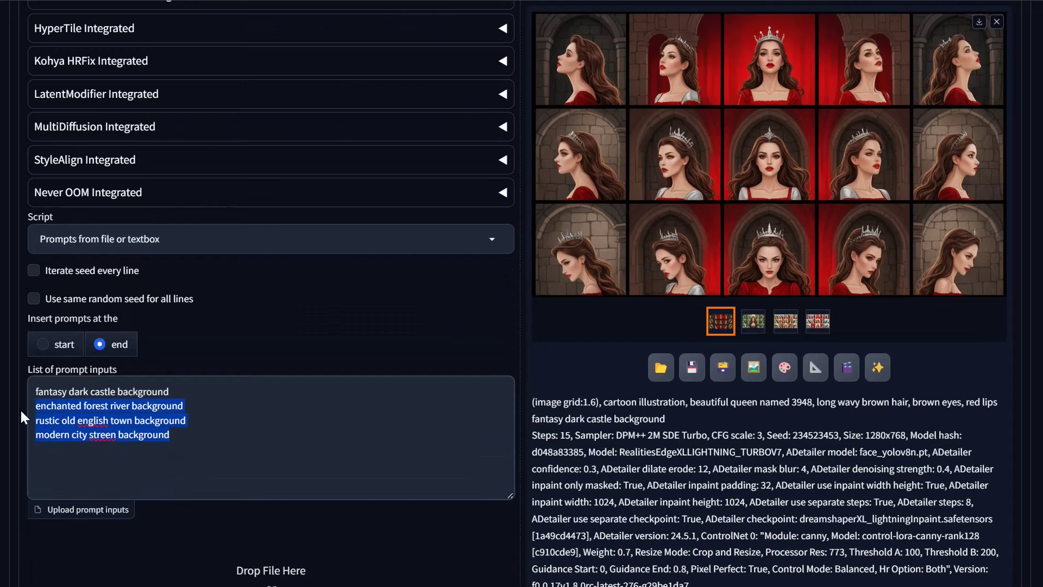
pyautogui.press('BackSpace')
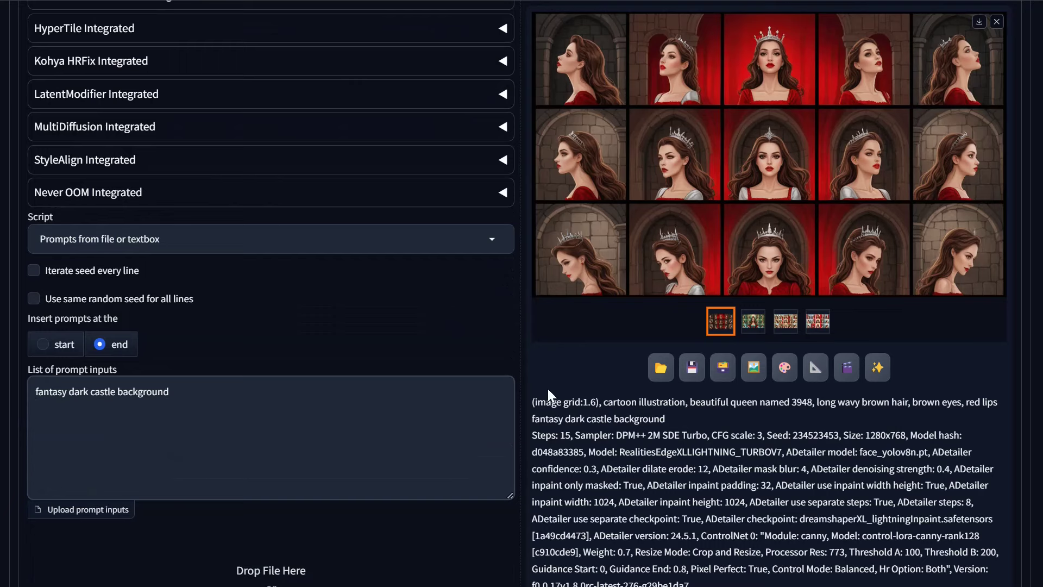
# Paste the enchanted forest river, rustic old english town and modern city lines back into the prompt list and generate the grids
pyautogui.hotkey('ctrl', 'v')
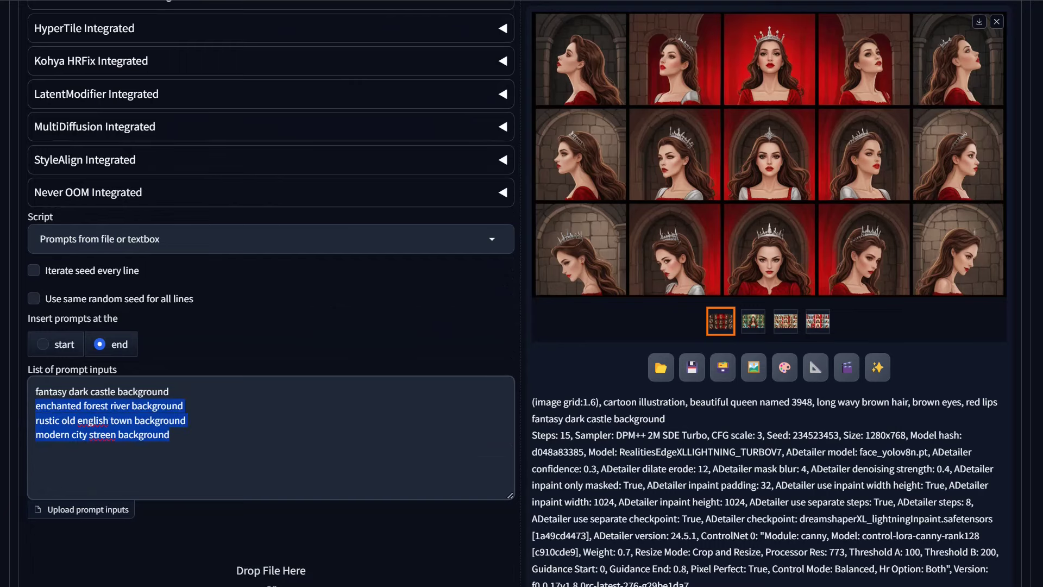
pyautogui.click(659, 358)
pyautogui.scroll(10, 318, 309)
pyautogui.scroll(2, 318, 311)
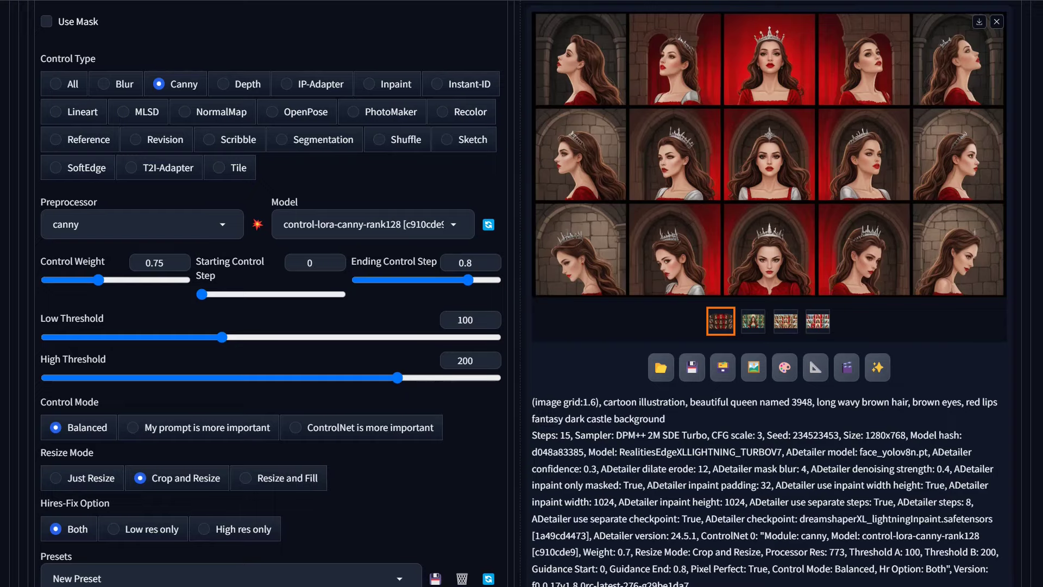
pyautogui.scroll(10, 801, 338)
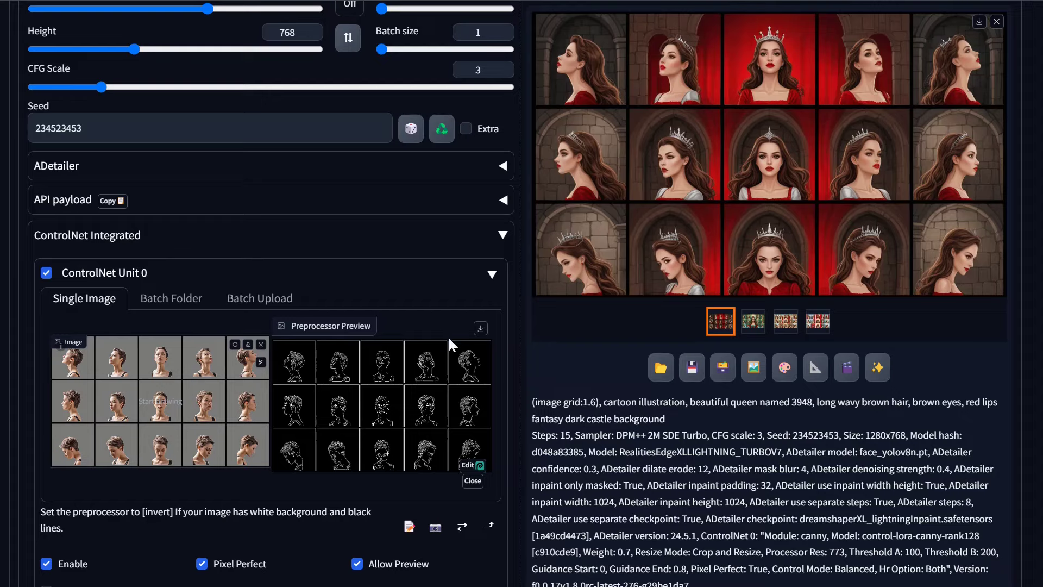
pyautogui.scroll(5, 149, 321)
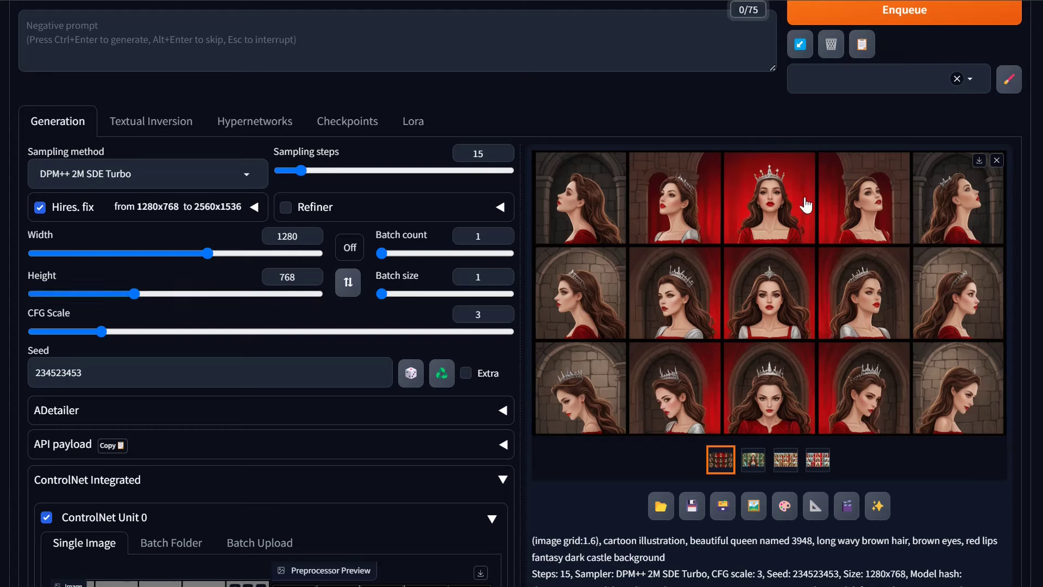
pyautogui.click(917, 19)
pyautogui.scroll(3, 929, 55)
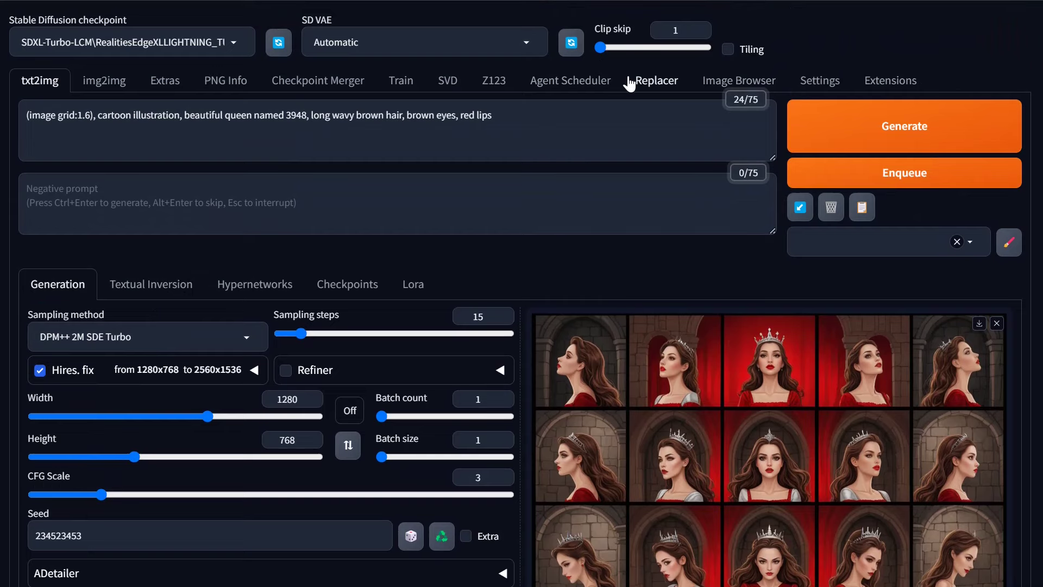
pyautogui.scroll(-3, 722, 468)
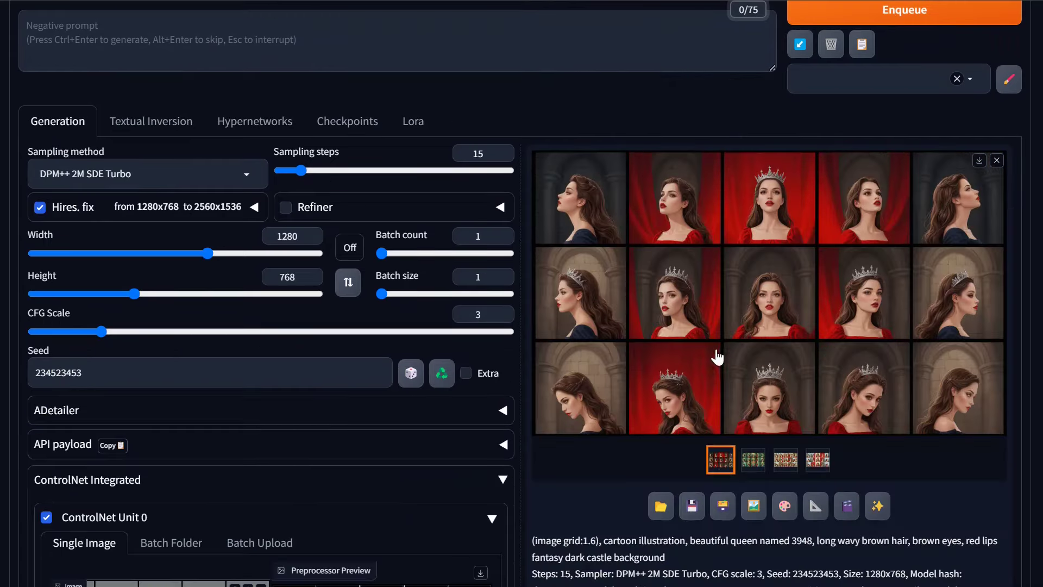
# Inspect the new castle, forest, old town and city grids at full size and close the enlarged view
pyautogui.click(736, 322)
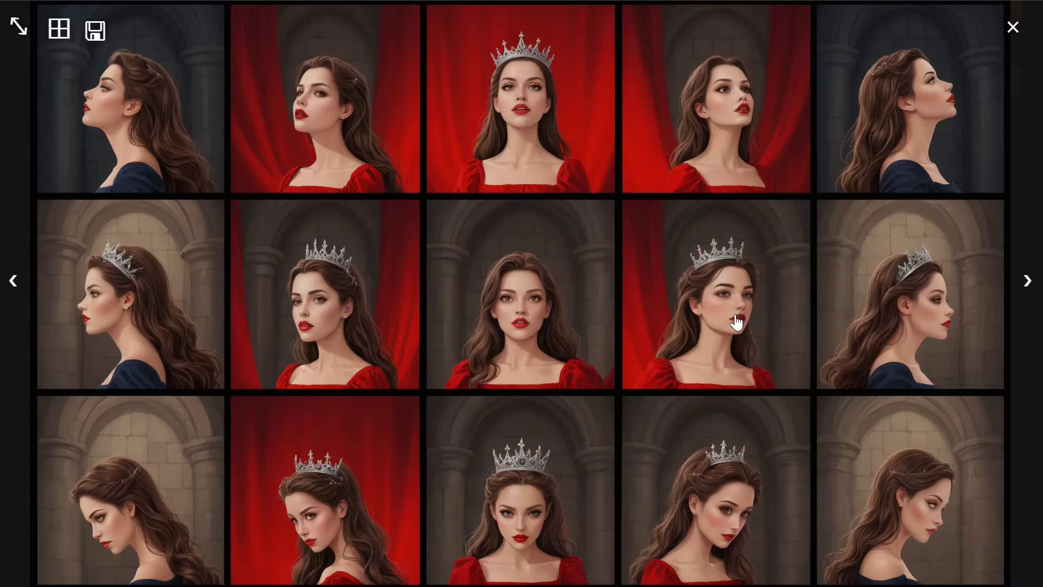
pyautogui.click(1027, 281)
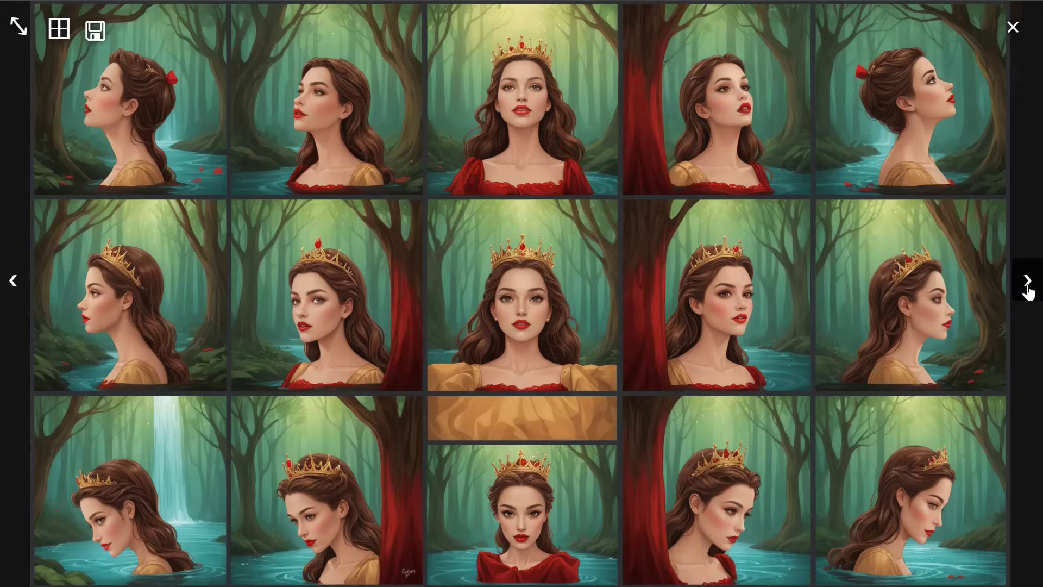
pyautogui.click(1028, 282)
pyautogui.click(1028, 281)
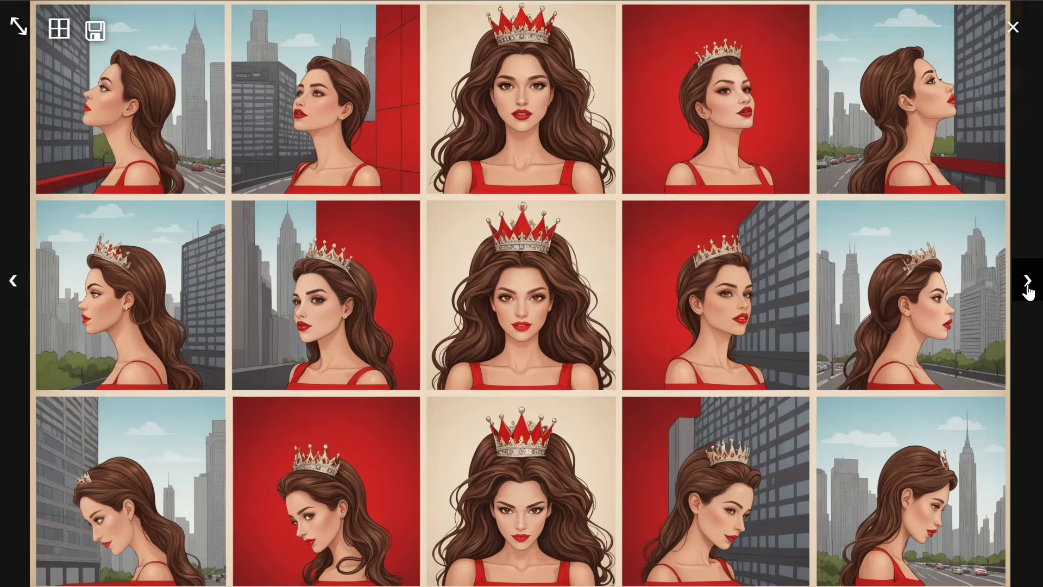
pyautogui.click(1027, 282)
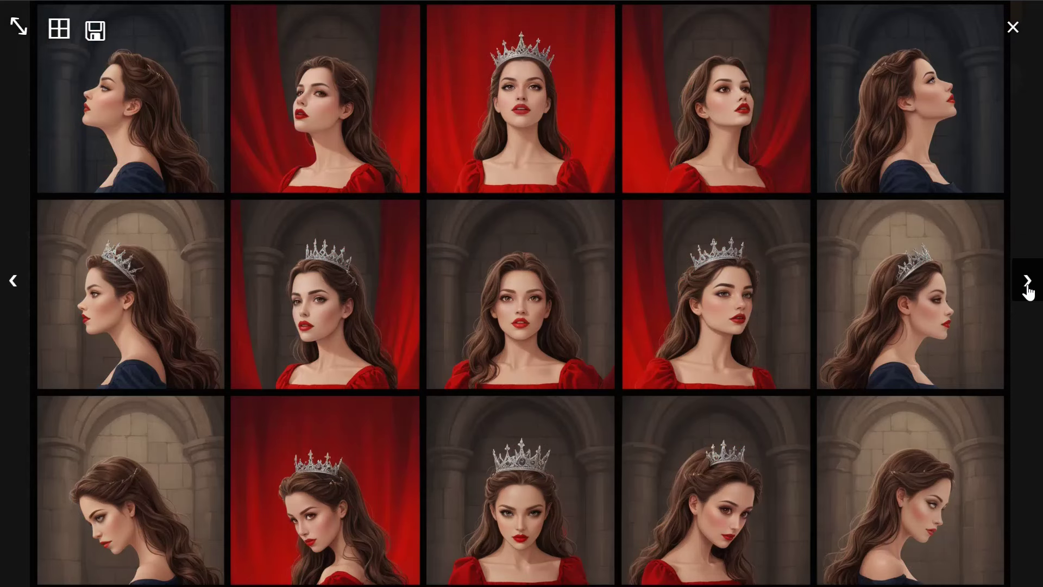
pyautogui.click(1027, 281)
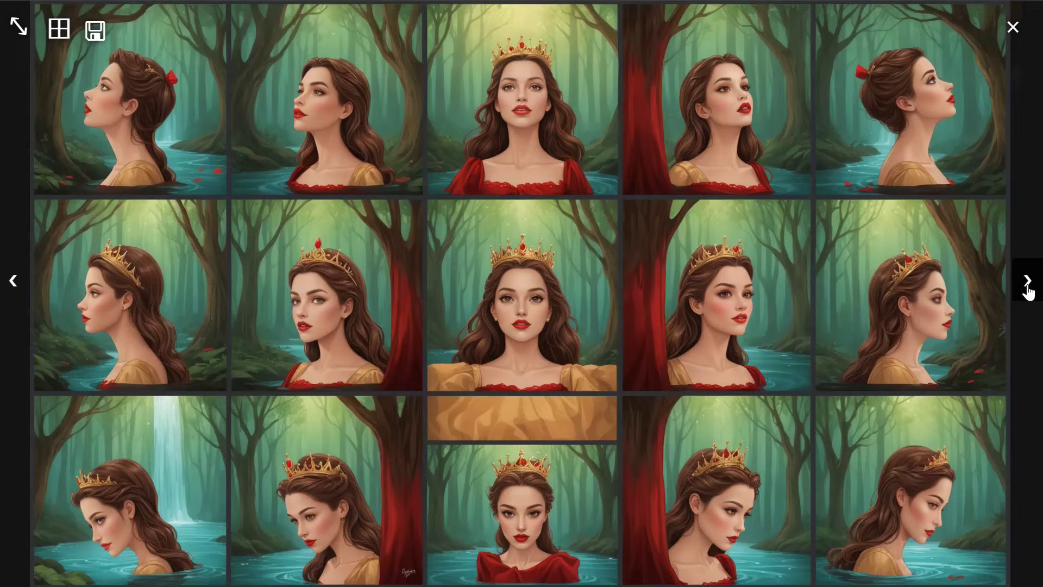
pyautogui.click(1028, 281)
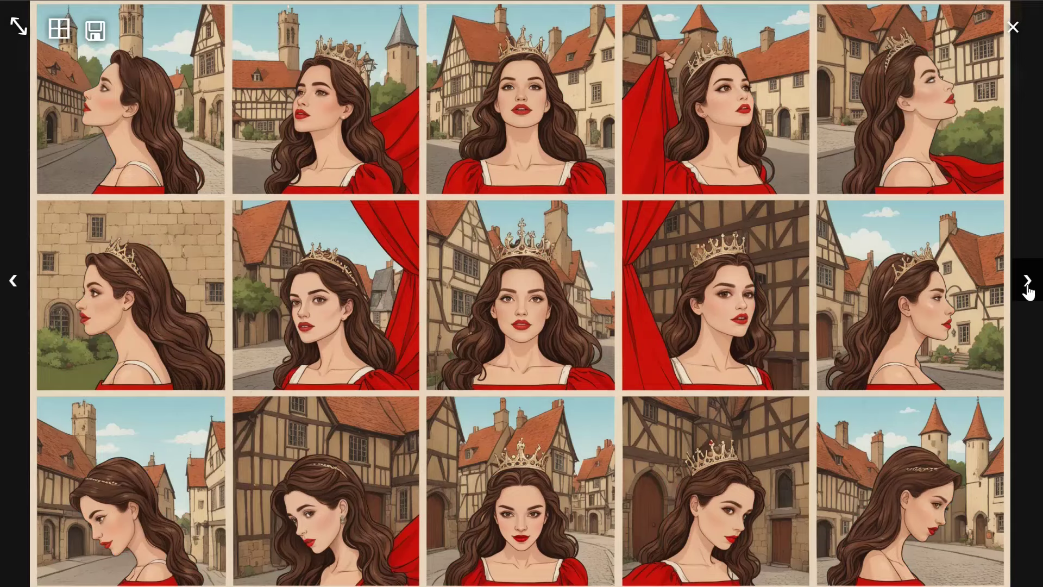
pyautogui.click(1027, 281)
pyautogui.click(1027, 282)
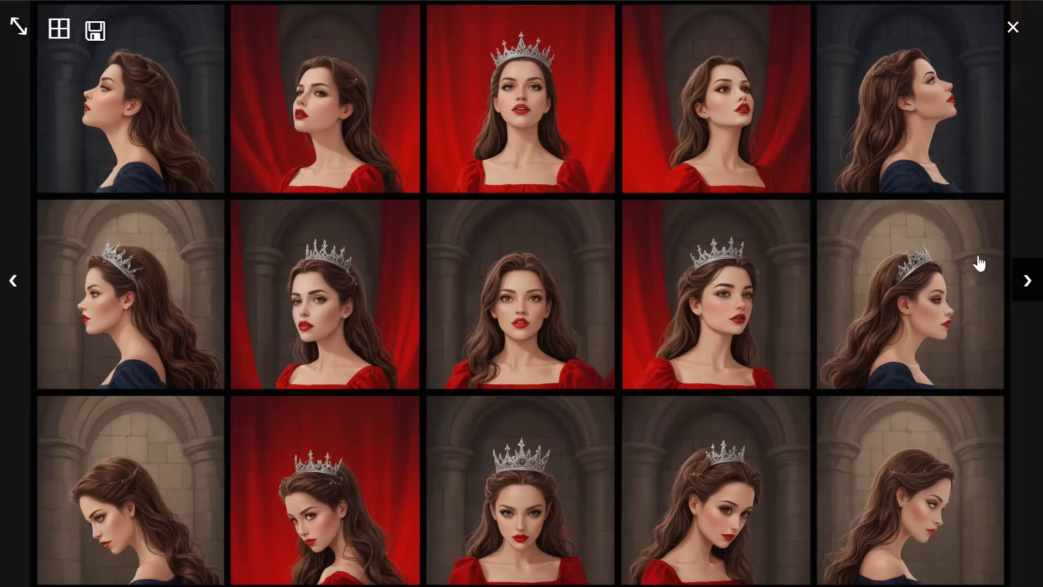
pyautogui.click(625, 350)
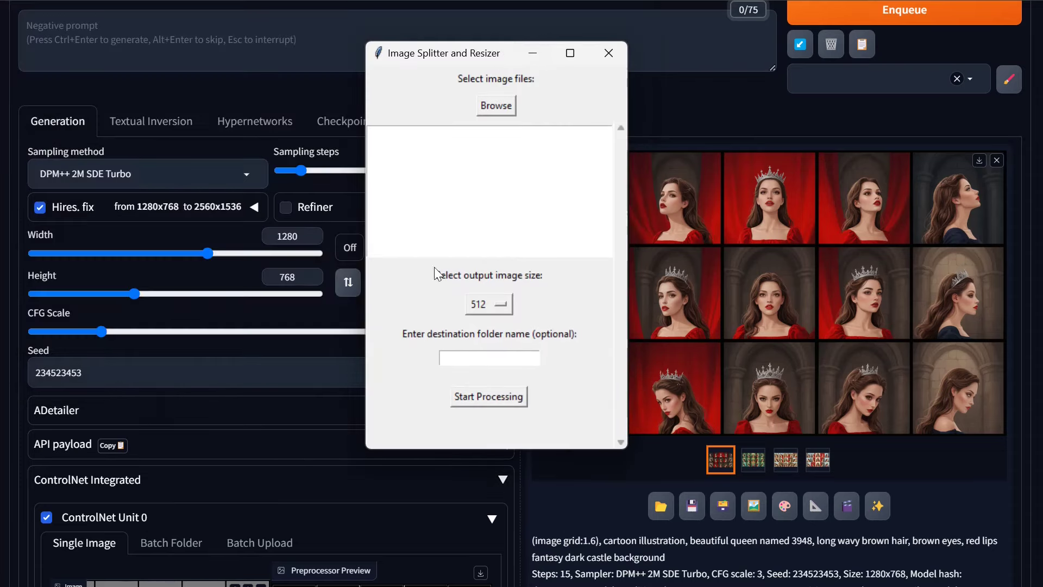
# Switch to Image Splitter and Resizer and load the grid images 00092-20240607120804.jpg through 00095-20240607120804.jpg
pyautogui.moveTo(479, 55); pyautogui.dragTo(355, 43)
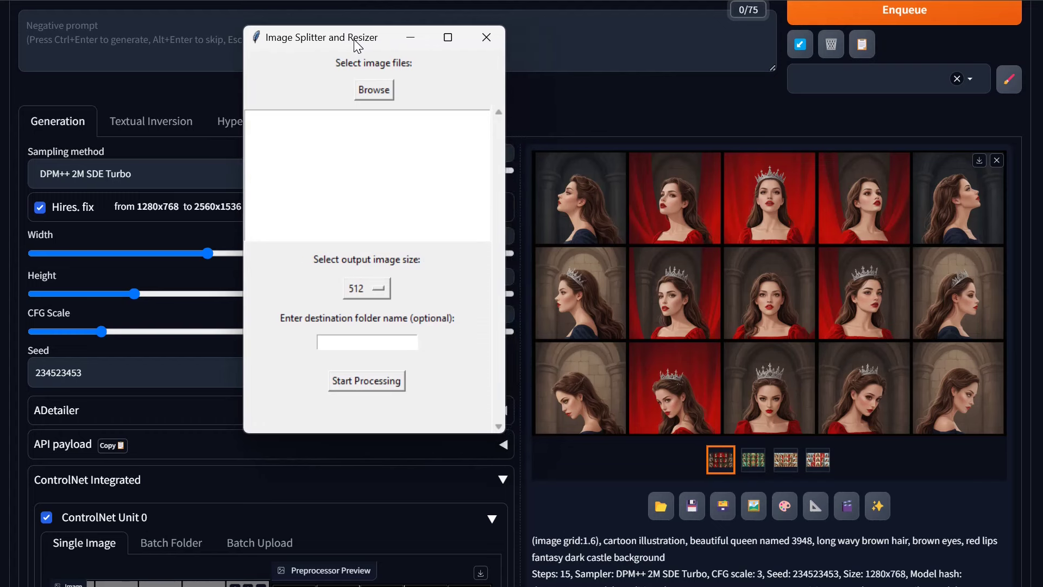
pyautogui.click(374, 91)
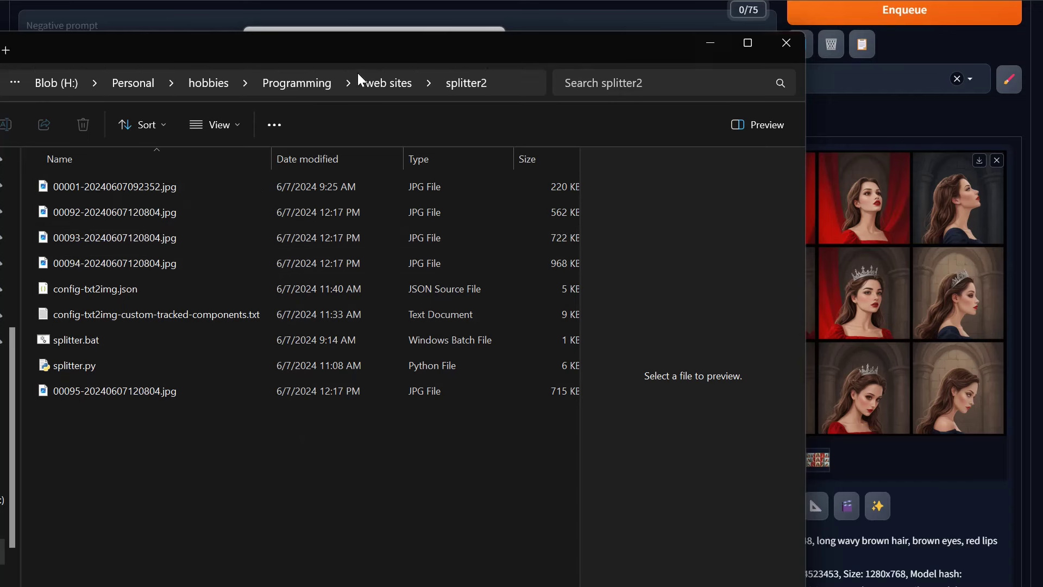
pyautogui.click(716, 45)
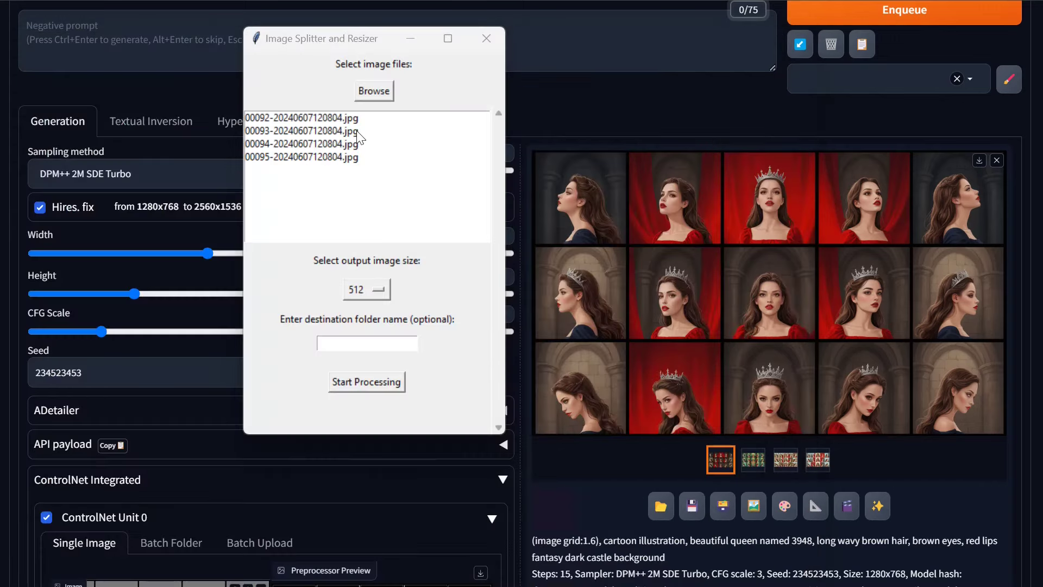
# Set the output image size for the split images to 768
pyautogui.click(383, 292)
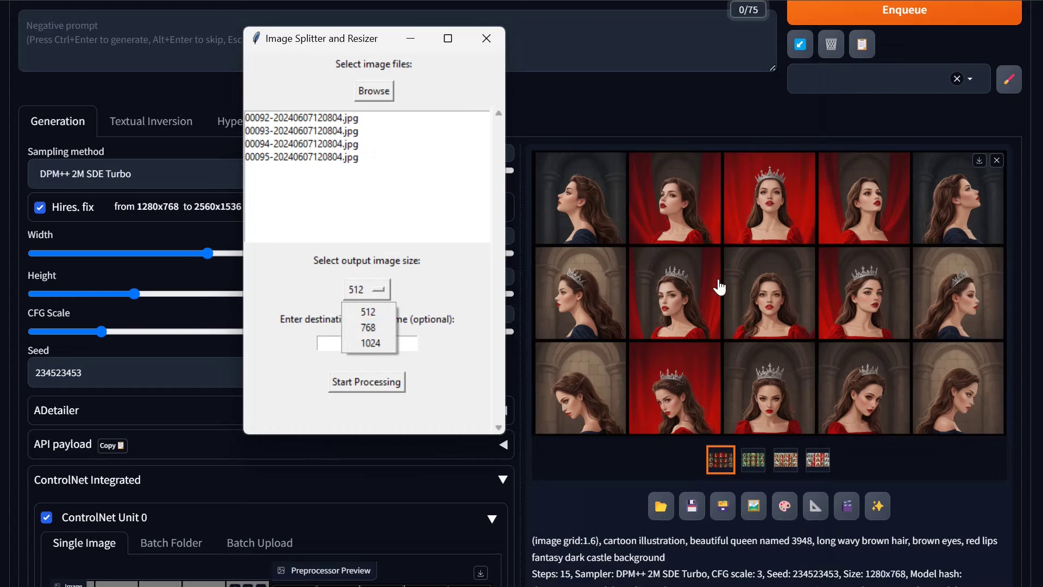
pyautogui.click(392, 328)
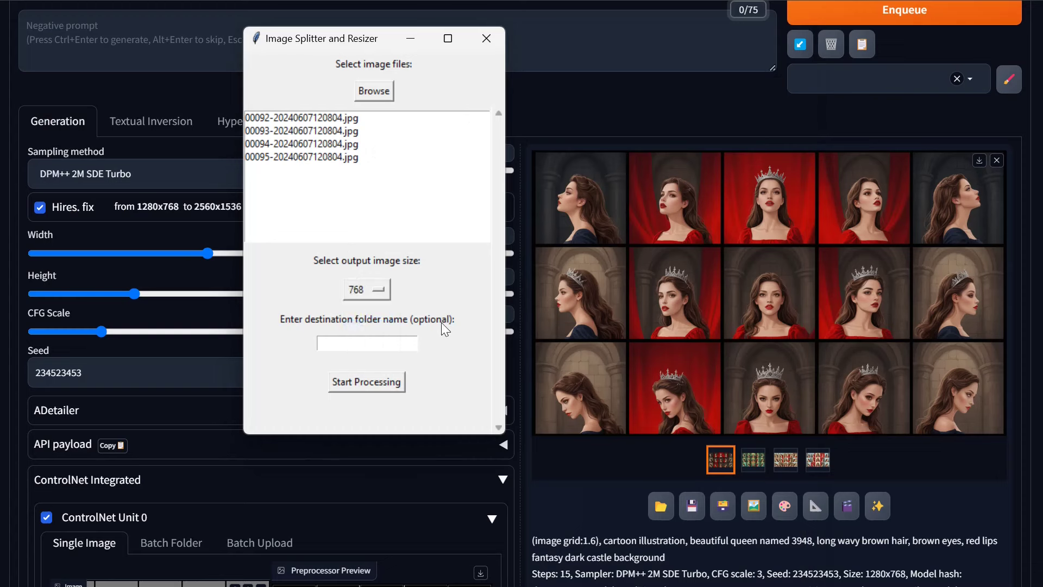
pyautogui.click(383, 292)
pyautogui.click(374, 341)
pyautogui.click(379, 290)
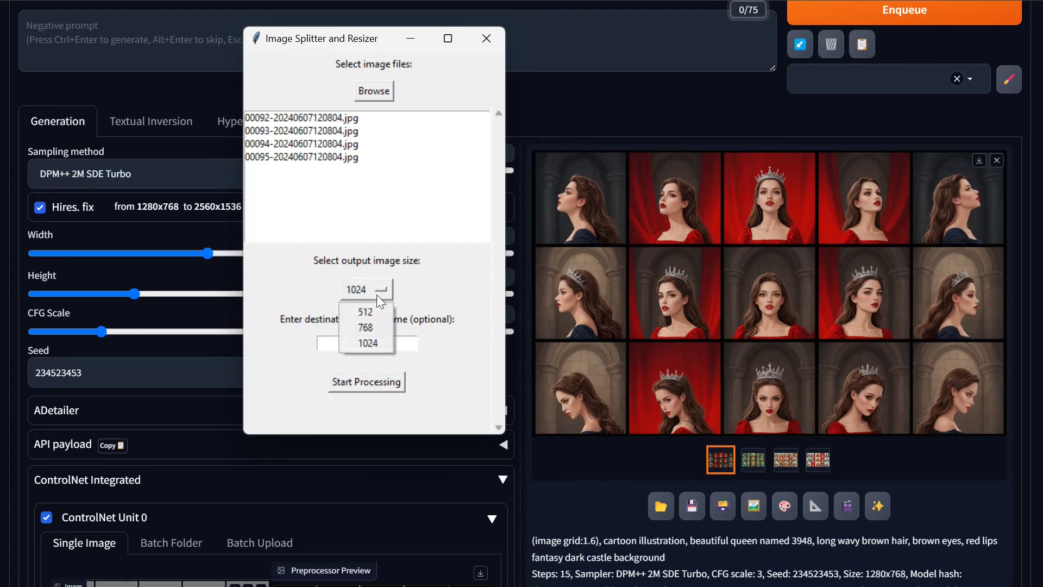
pyautogui.click(379, 330)
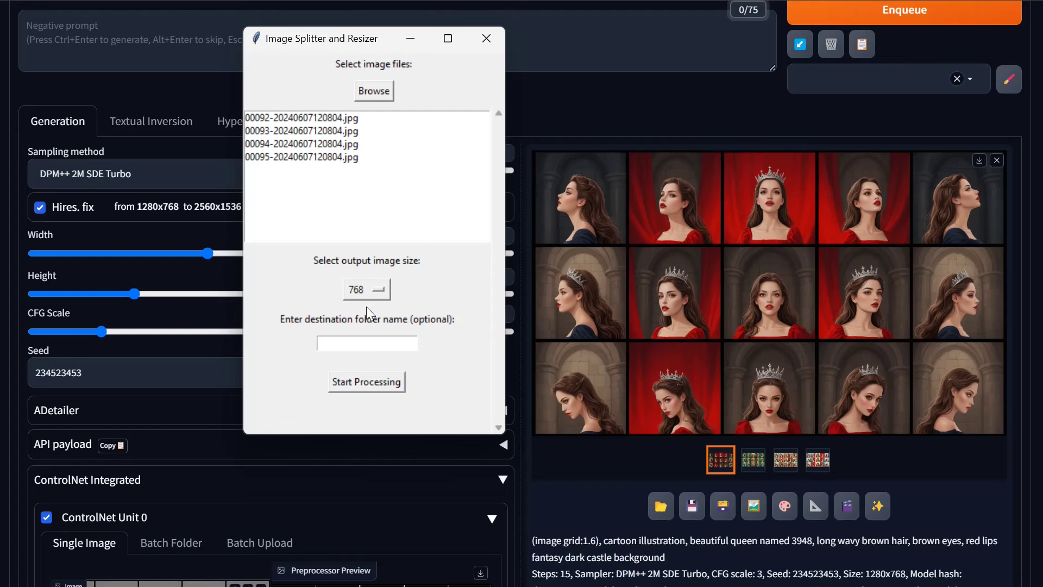
# Name the destination folder "testing" and process the loaded grid images
pyautogui.click(375, 345)
pyautogui.write('testing')
pyautogui.click(380, 387)
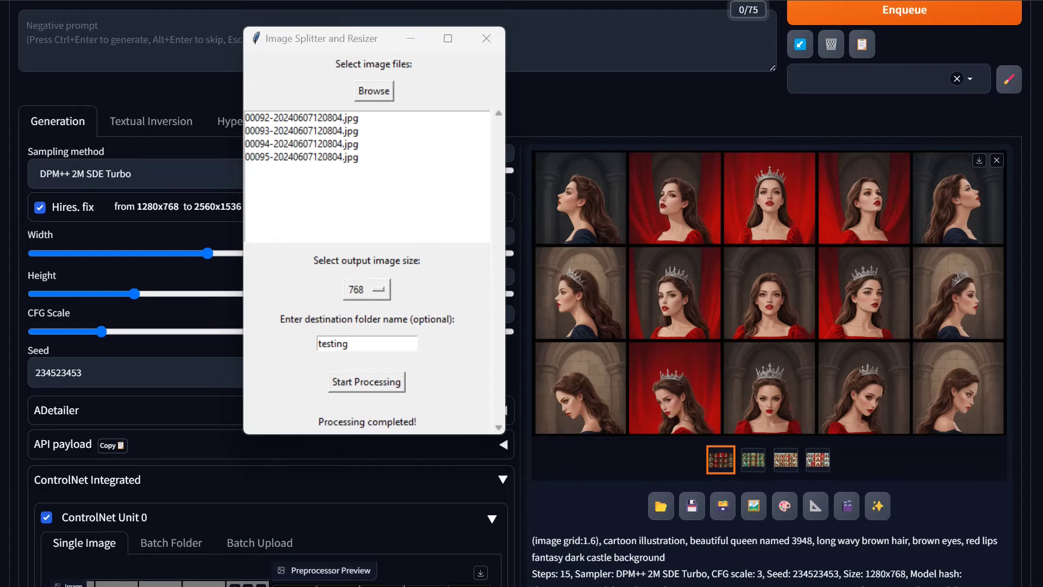
# Switch to File Explorer and open the testing folder inside splitter2
pyautogui.hotkey('alt', 'Tab')
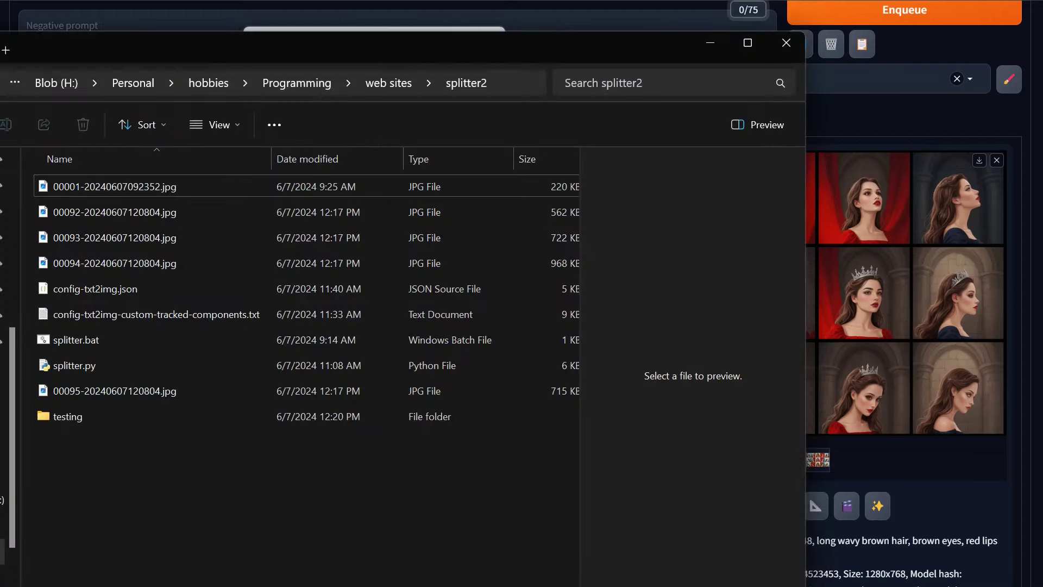
pyautogui.click(63, 421)
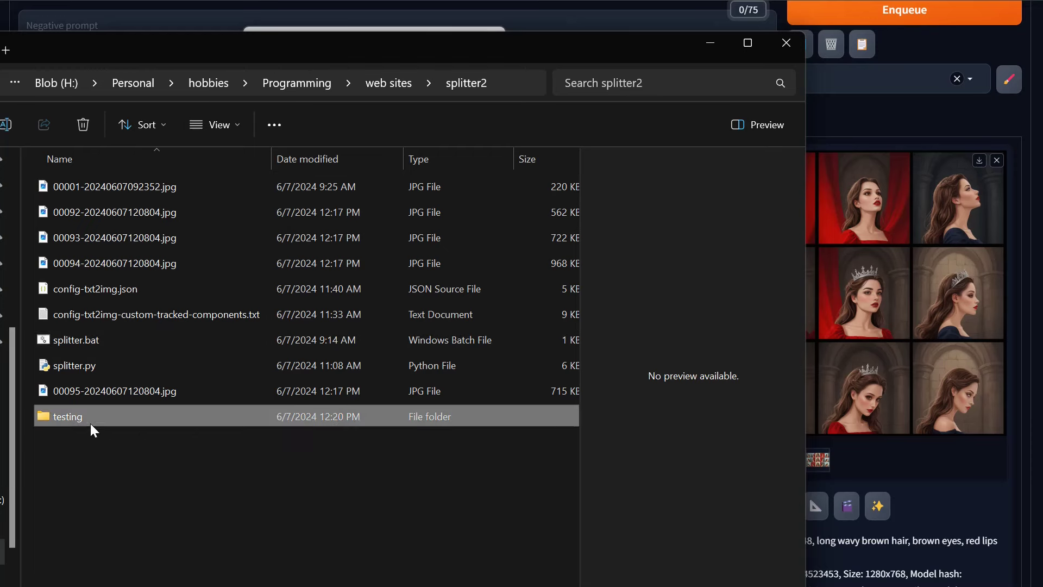
pyautogui.doubleClick(75, 421)
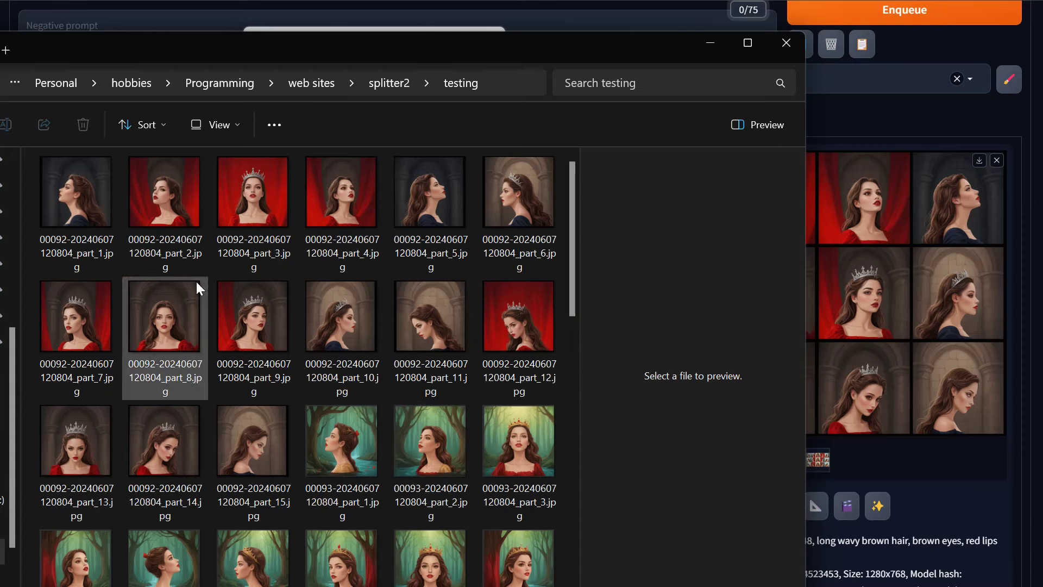
# Examine the split portraits one by one, from the first castle image through the forest, old town and city ones, and close the viewer
pyautogui.doubleClick(91, 203)
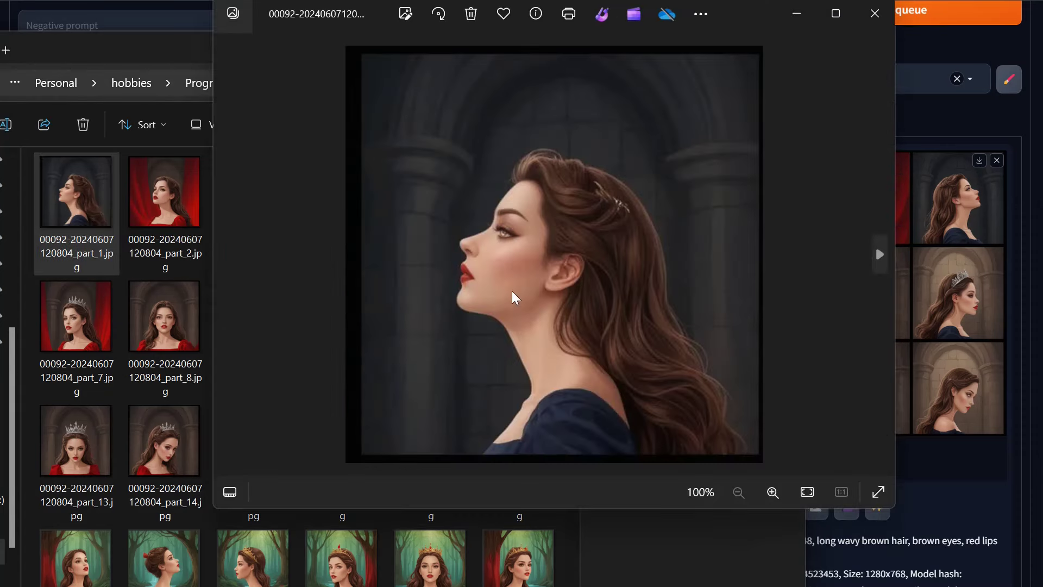
pyautogui.press('Right')
pyautogui.press('Right')
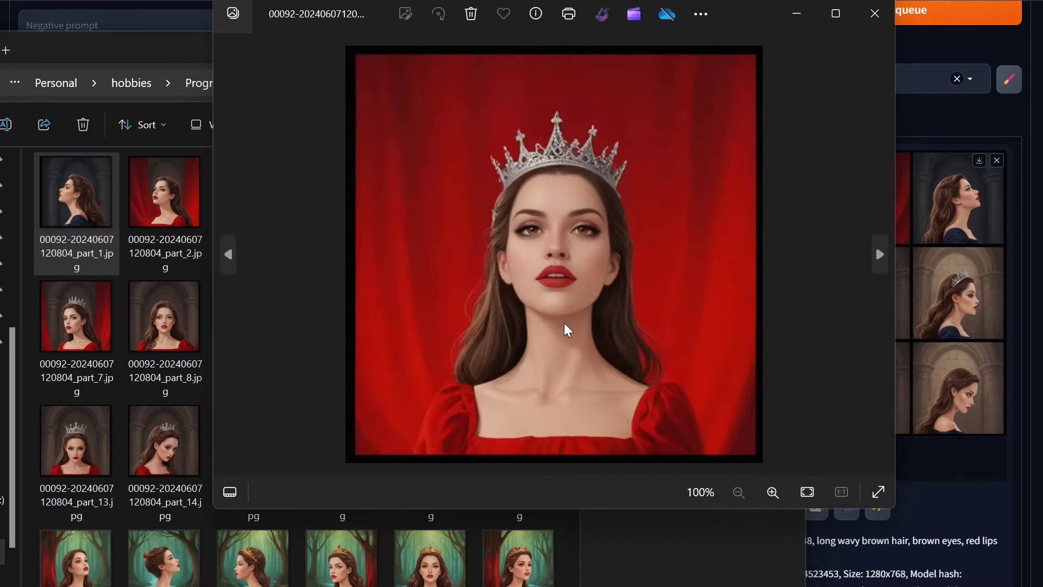
pyautogui.press('Left')
pyautogui.press('Right')
pyautogui.press('Right')
pyautogui.press('Right')
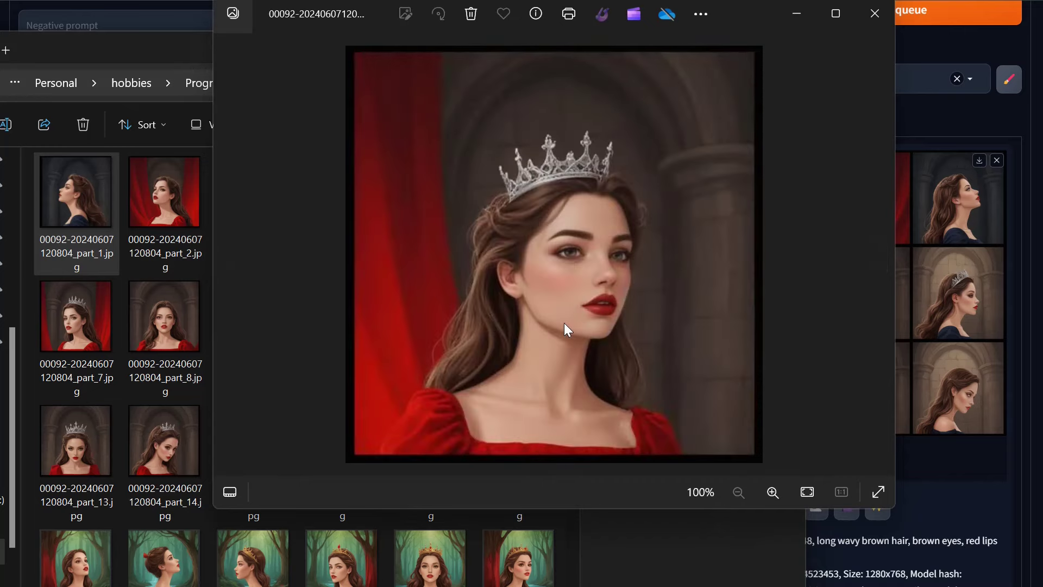
pyautogui.press('Left')
pyautogui.press('Left')
pyautogui.press('Right')
pyautogui.press('Right')
pyautogui.press('Right')
pyautogui.press('Right')
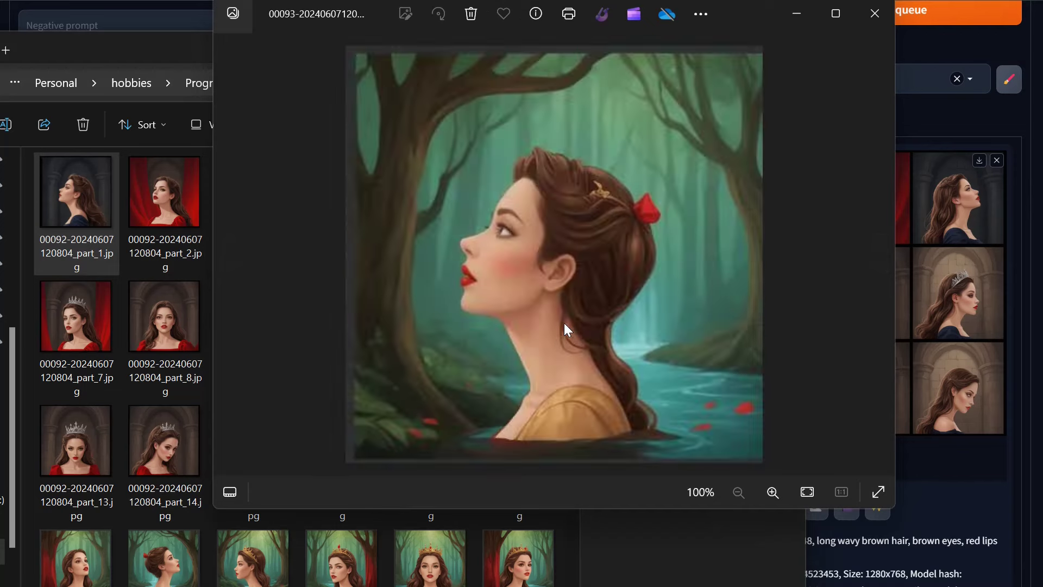
pyautogui.press('Right')
pyautogui.press('Right')
pyautogui.press('Right')
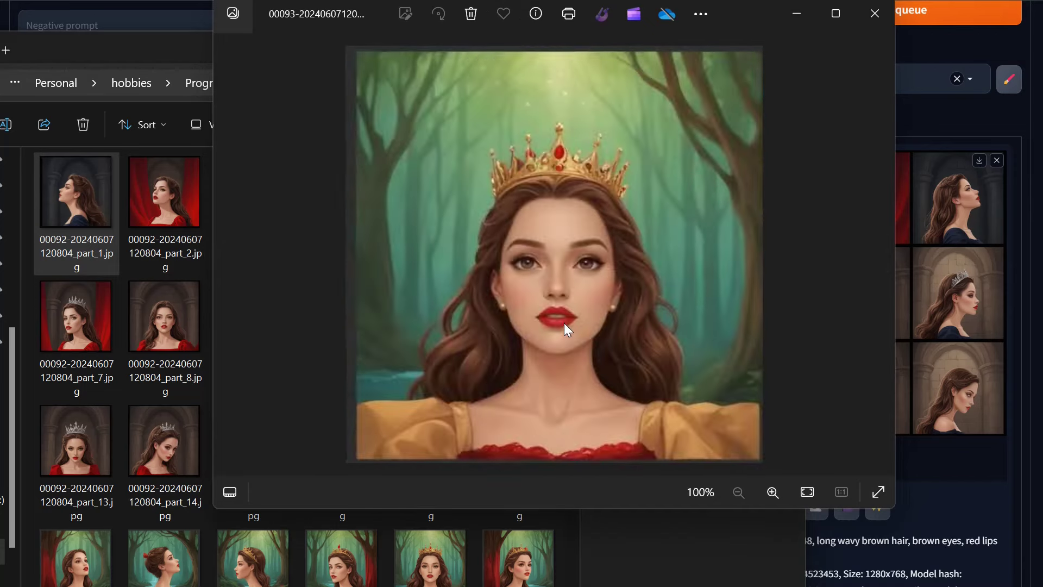
pyautogui.press('Left')
pyautogui.press('Right')
pyautogui.press('Right')
pyautogui.press('Right')
pyautogui.press('Right')
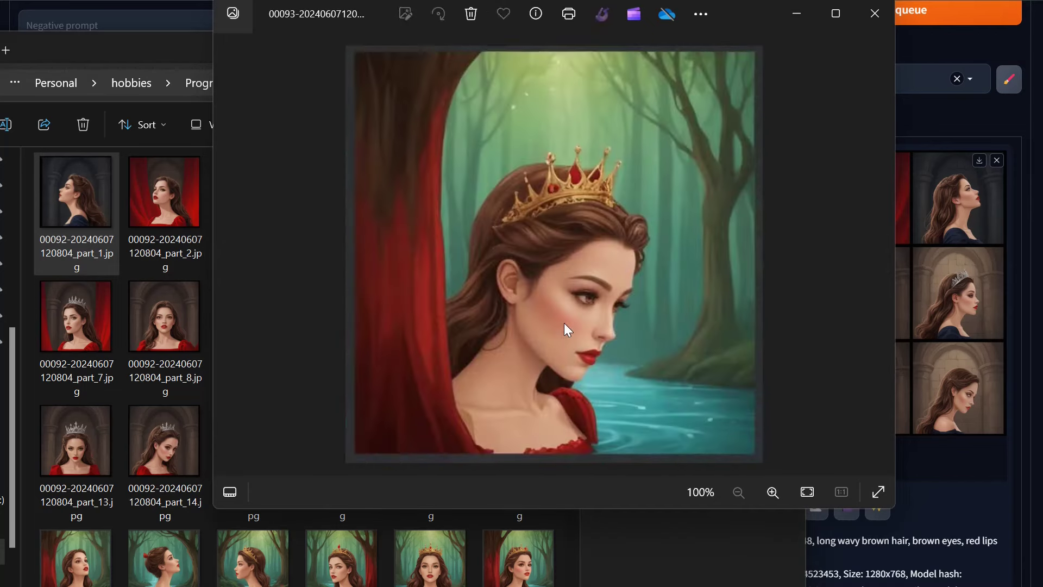
pyautogui.press('Right')
pyautogui.press('Right')
pyautogui.press('Right')
pyautogui.press('Right')
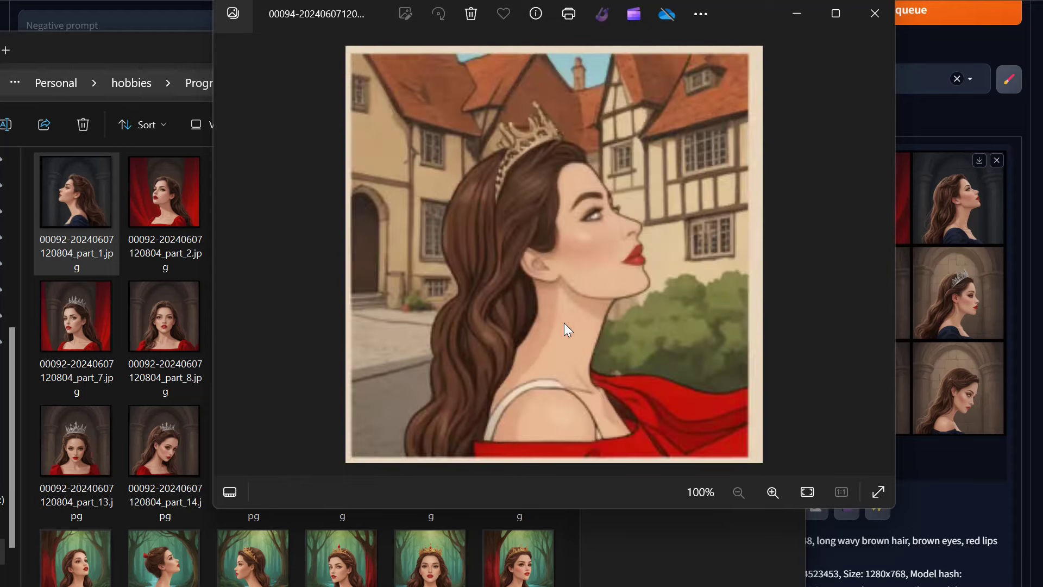
pyautogui.press('Right')
pyautogui.press('Right')
pyautogui.press('Right')
pyautogui.press('Right')
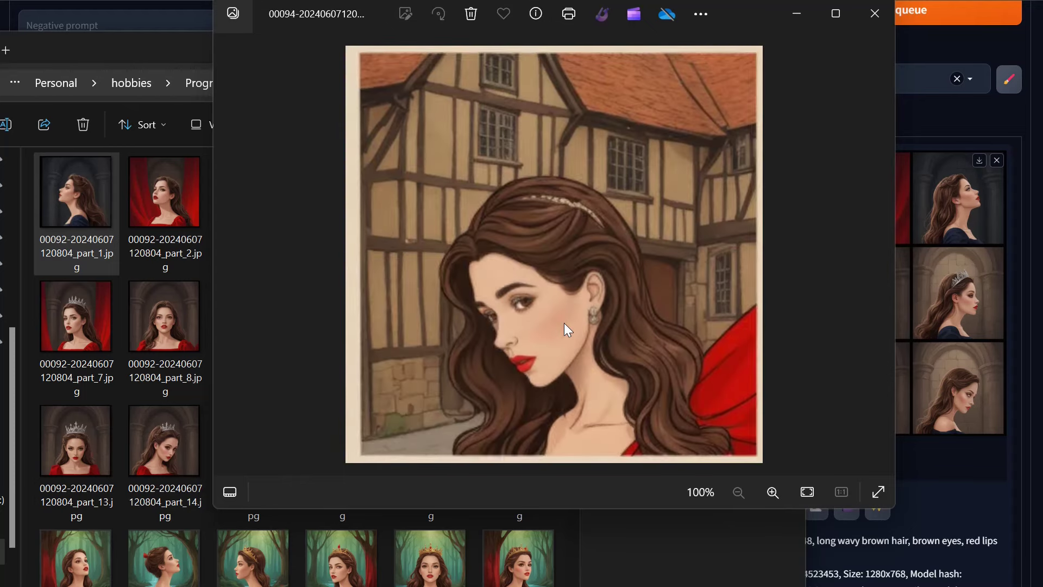
pyautogui.press('Right')
pyautogui.press('Right')
pyautogui.press('Right')
pyautogui.press('Right')
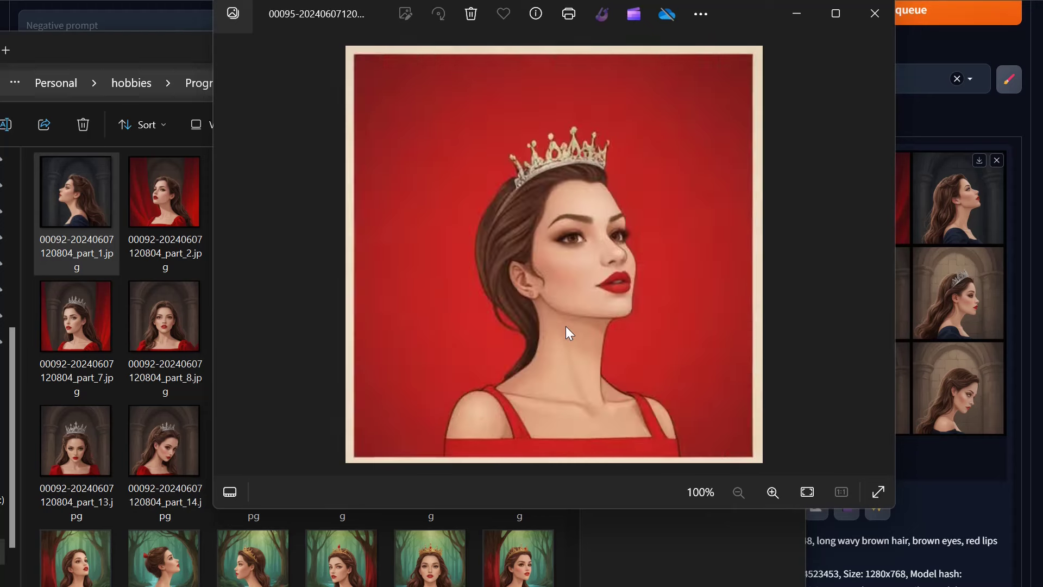
pyautogui.click(875, 14)
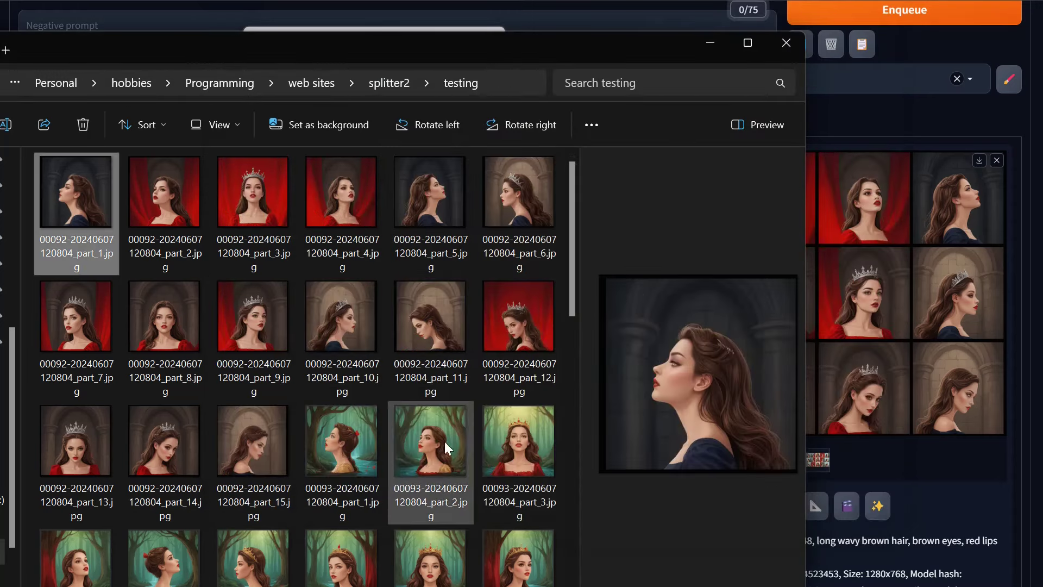
# Look through the split portraits in the testing folder, previewing one of the modern city images
pyautogui.scroll(-10, 329, 383)
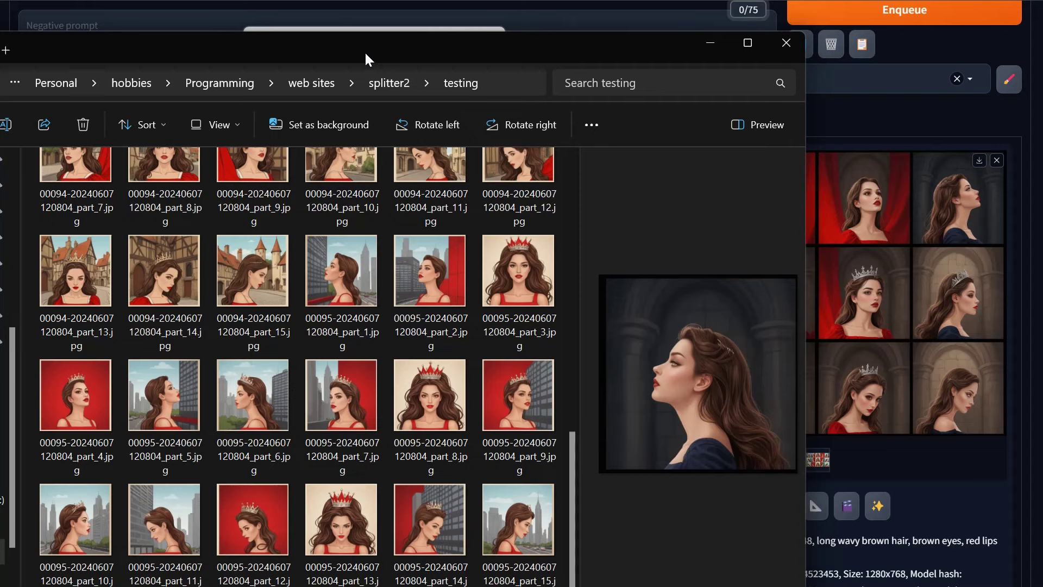
pyautogui.click(334, 28)
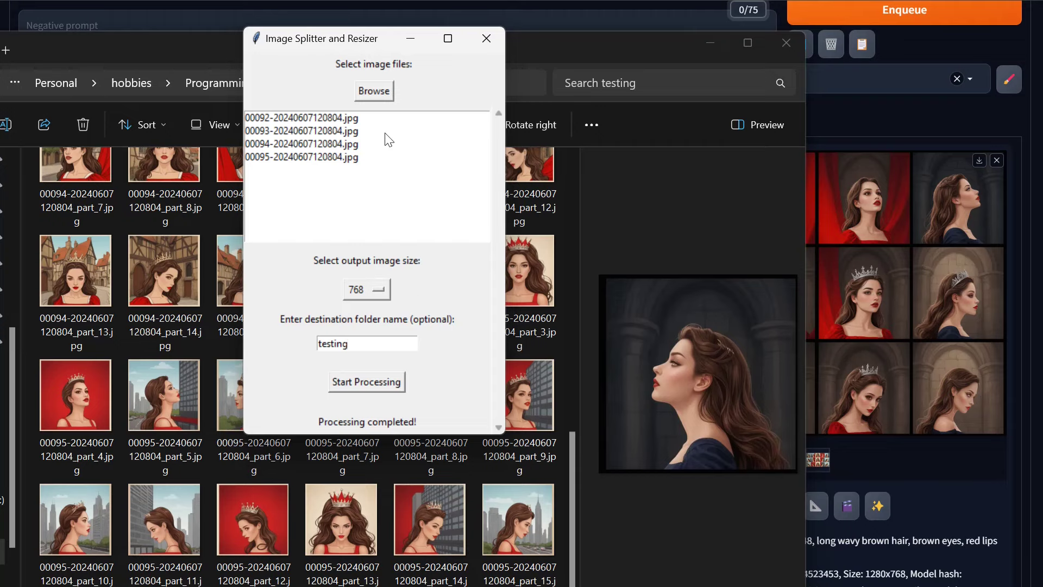
pyautogui.click(172, 380)
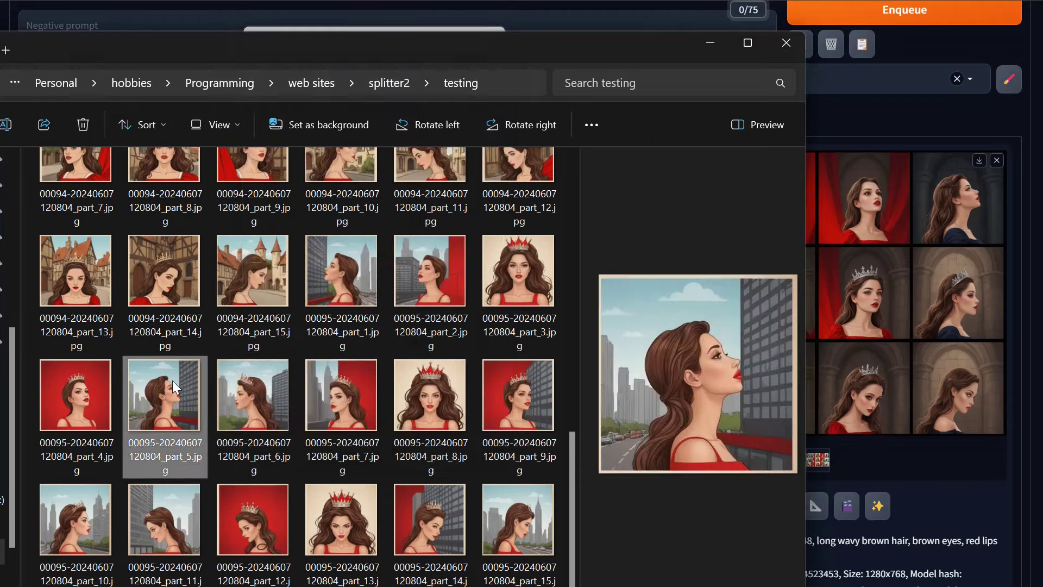
pyautogui.scroll(5, 280, 347)
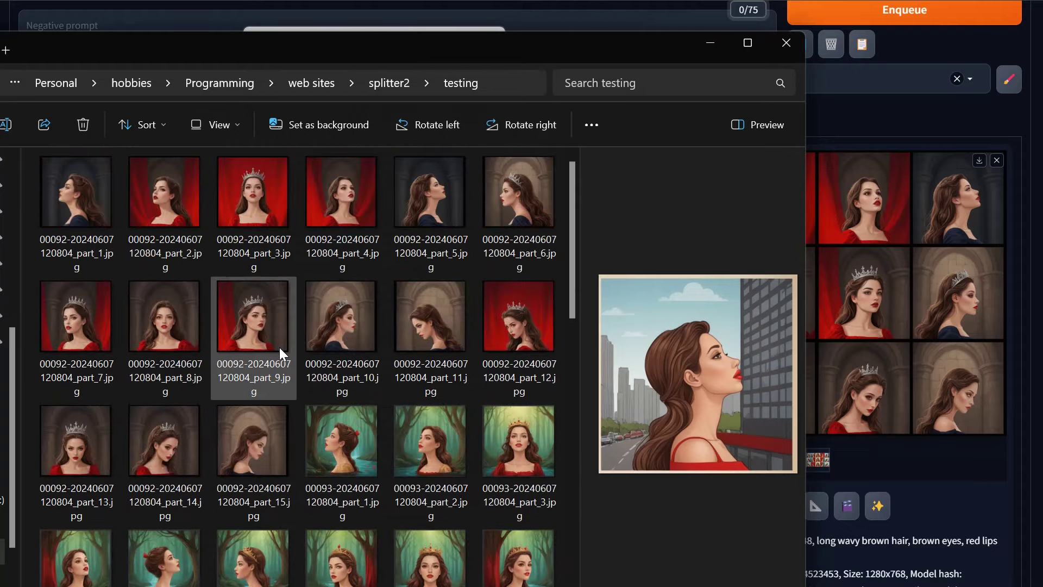
pyautogui.scroll(-5, 280, 347)
pyautogui.scroll(10, 279, 347)
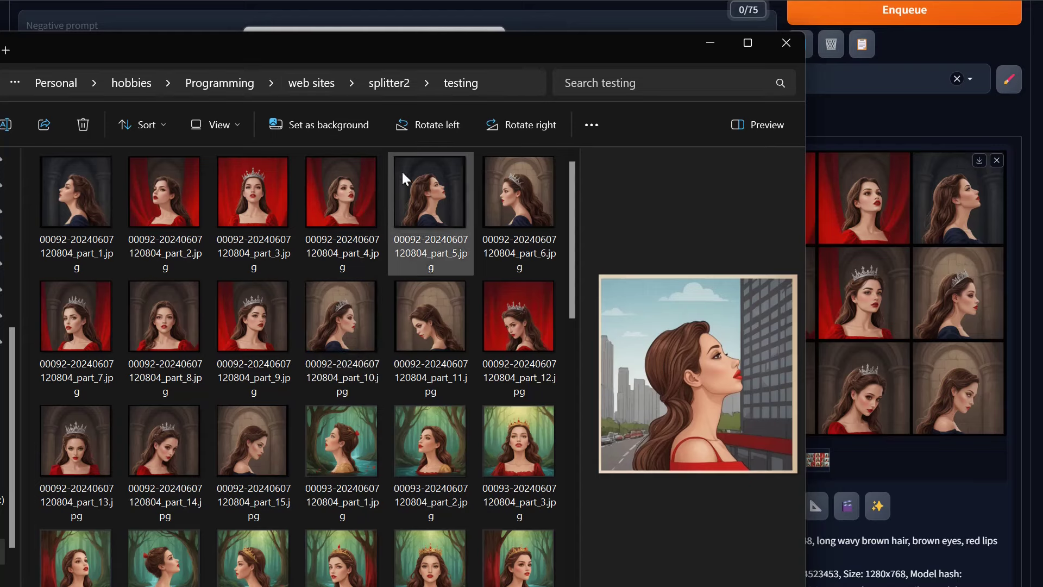
# Switch to the Stable Diffusion web UI and replace the prompt text after "(image grid:1.6)," with "photography, young hispanic man, short black hair, smile, brown eyes"
pyautogui.hotkey('alt', 'Tab')
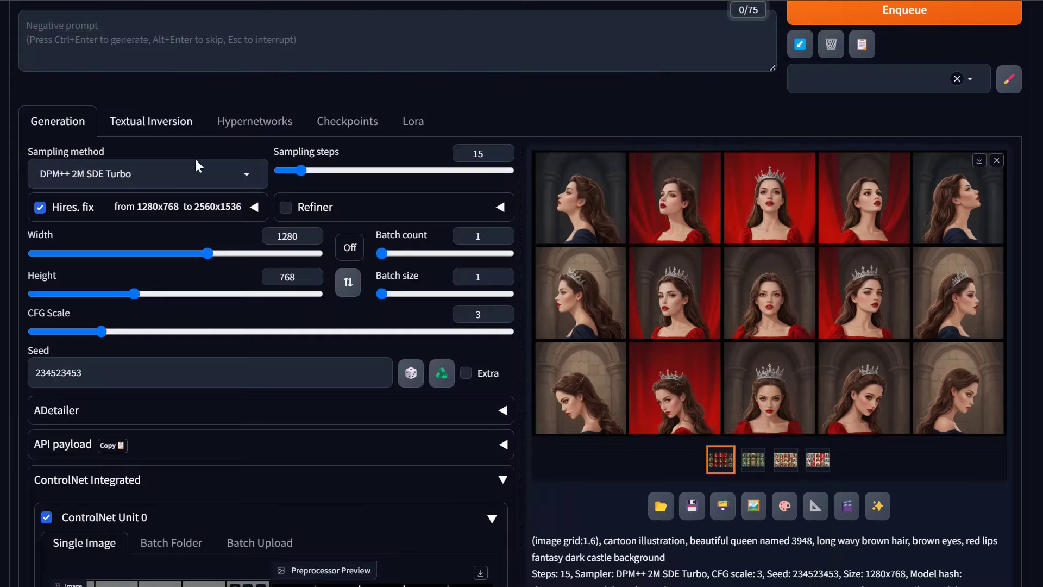
pyautogui.scroll(3, 443, 348)
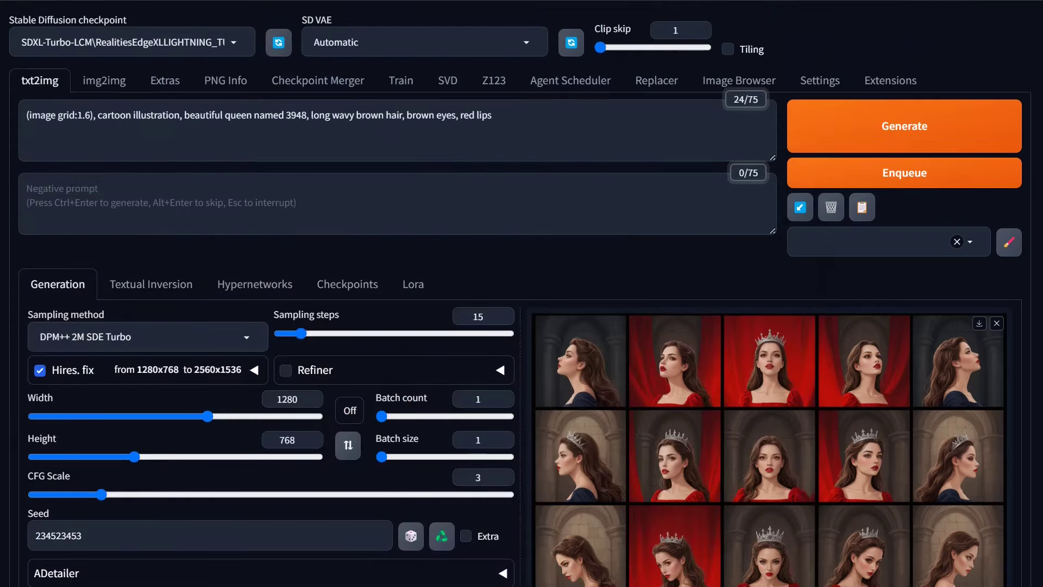
pyautogui.moveTo(97, 114); pyautogui.dragTo(493, 115)
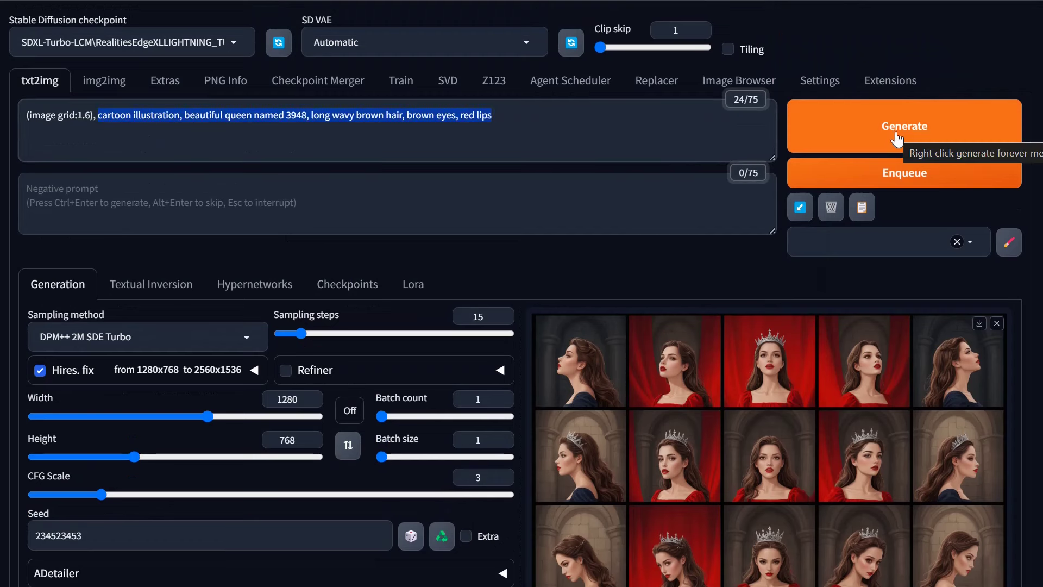
pyautogui.write('pho')
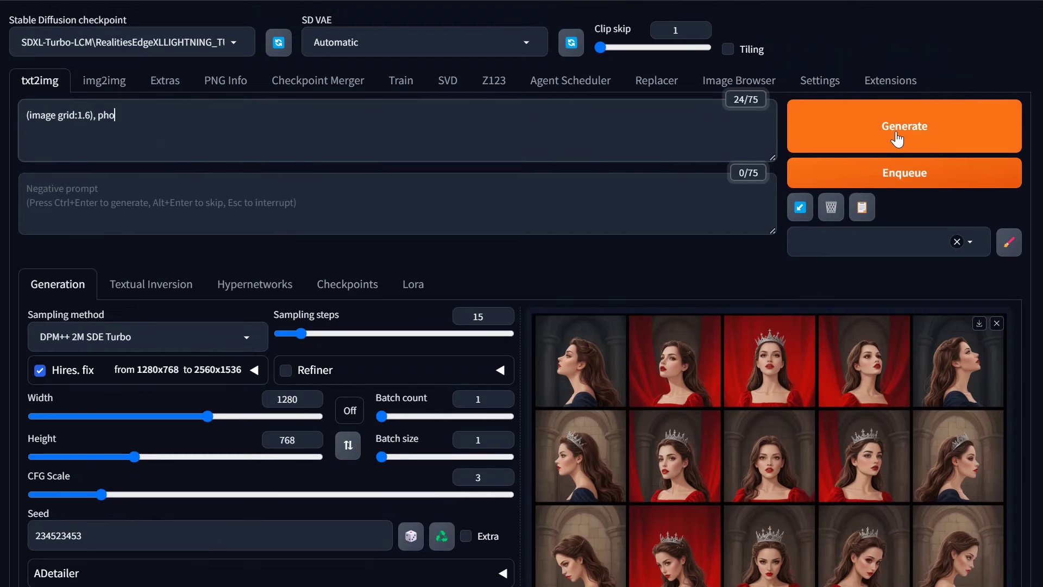
pyautogui.write('tography, young')
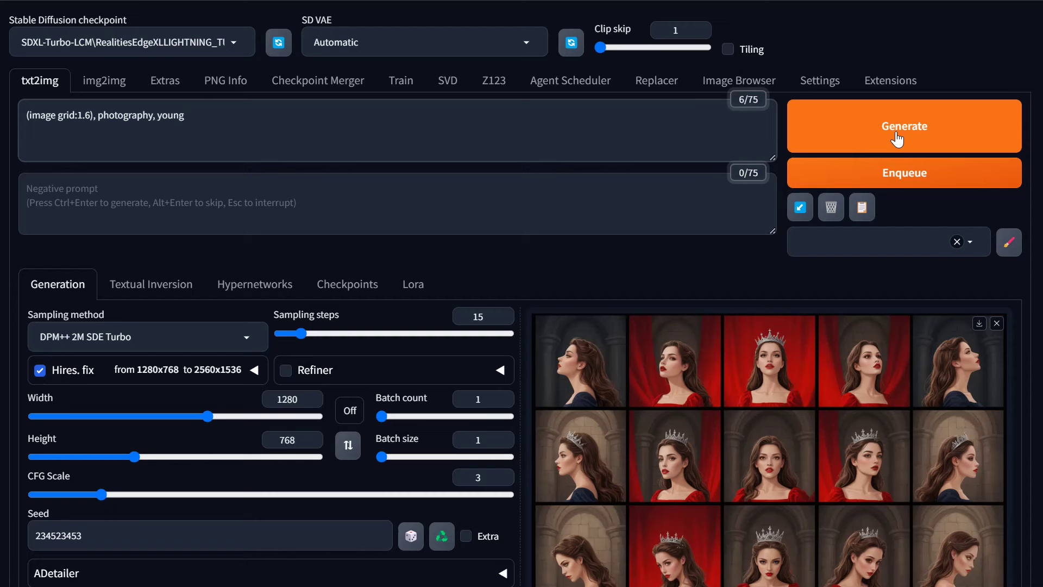
pyautogui.write(' hispanic man, sh')
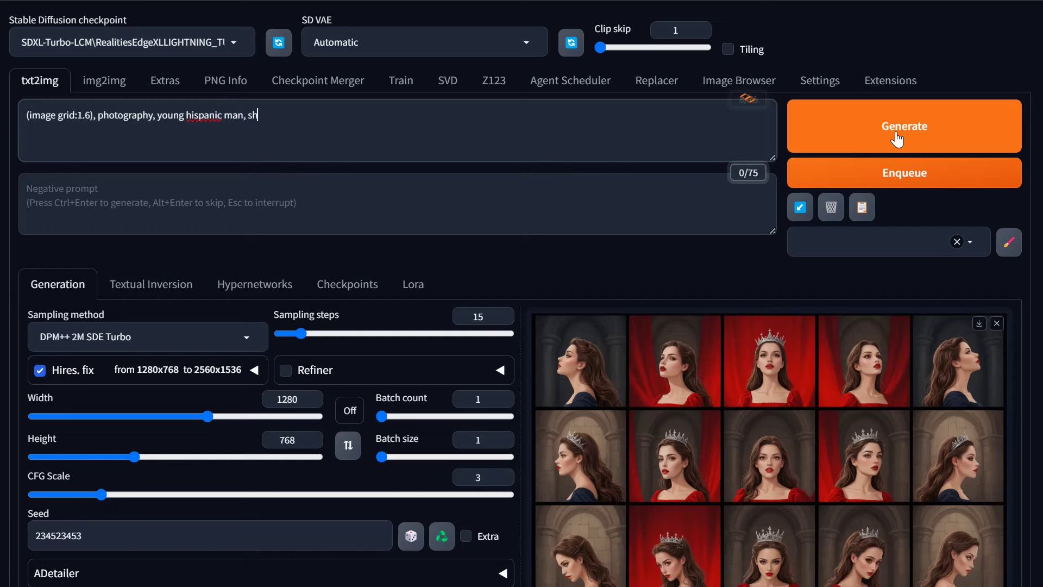
pyautogui.write('ort black hair,')
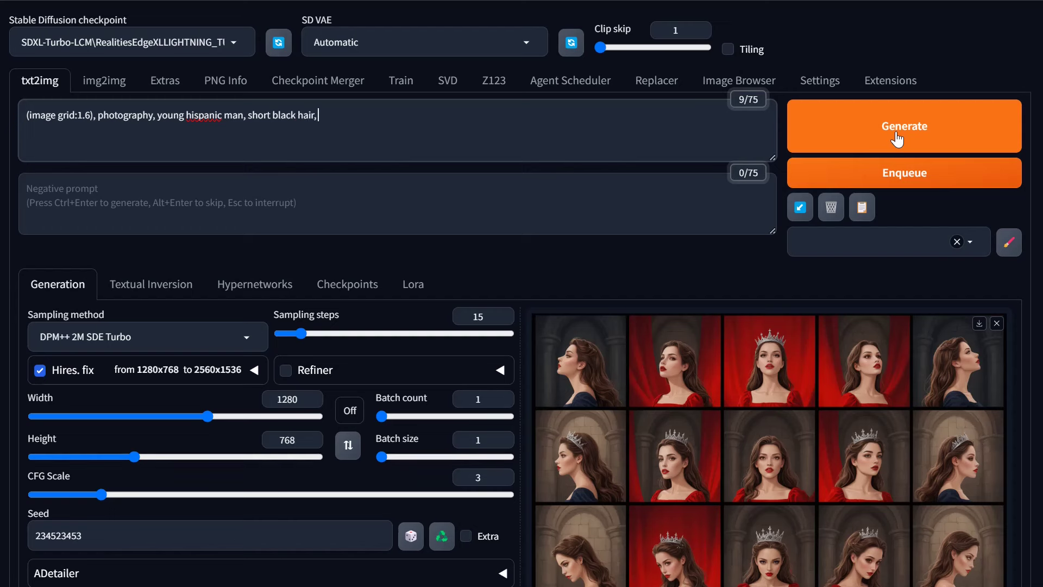
pyautogui.write(' smile, brown eys')
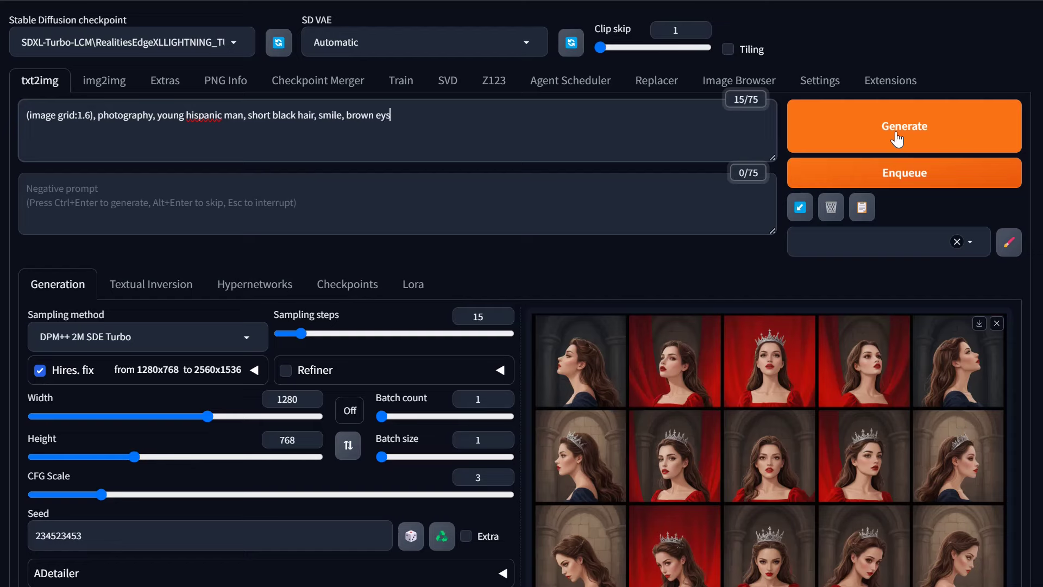
pyautogui.press('BackSpace')
pyautogui.write('eyes')
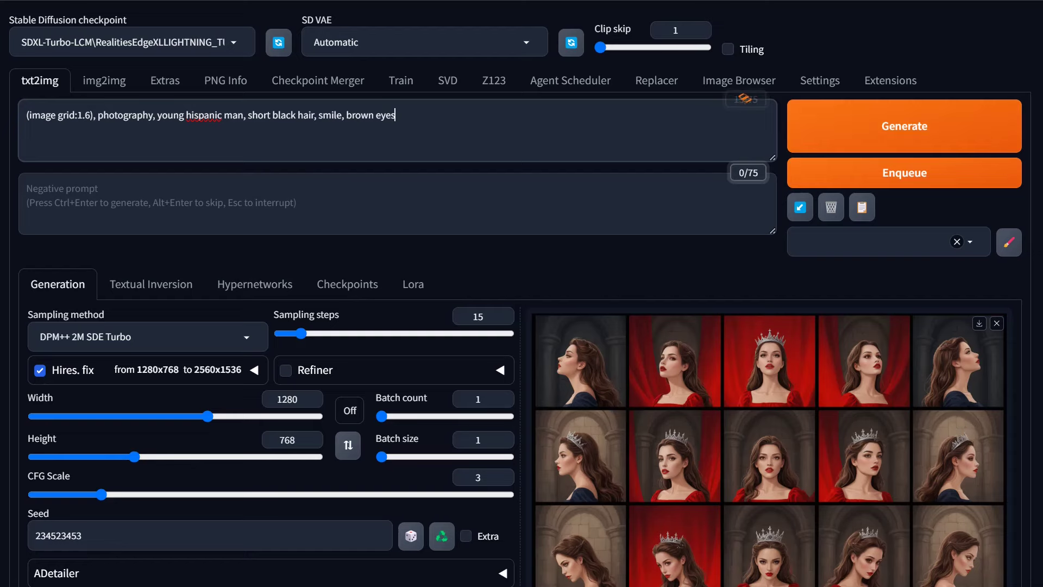
# Replace the four background lines in the script's list of prompt inputs with "modern city background"
pyautogui.scroll(-10, 239, 241)
pyautogui.scroll(-10, 239, 241)
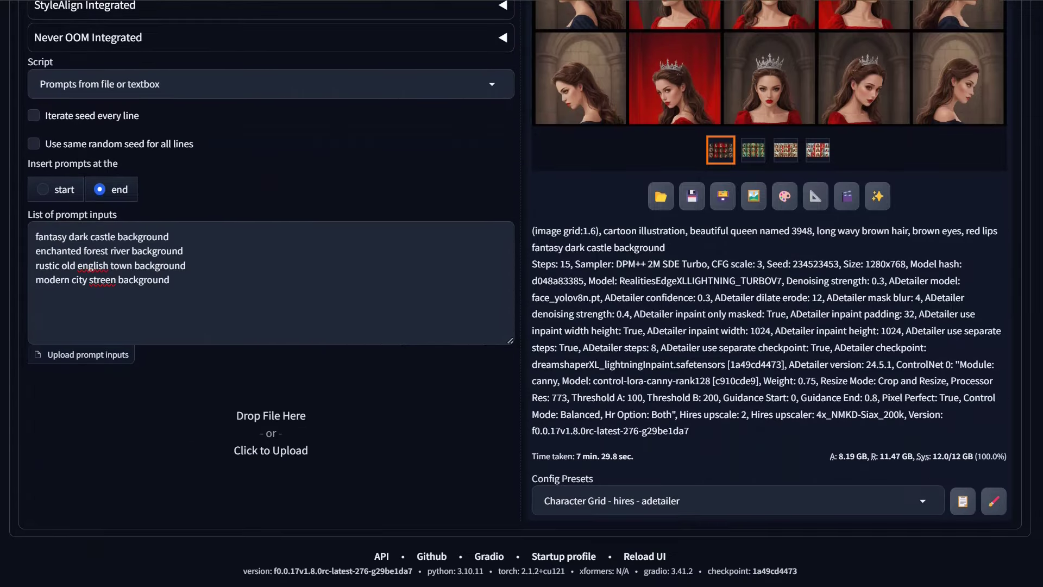
pyautogui.click(238, 240)
pyautogui.hotkey('ctrl', 'a')
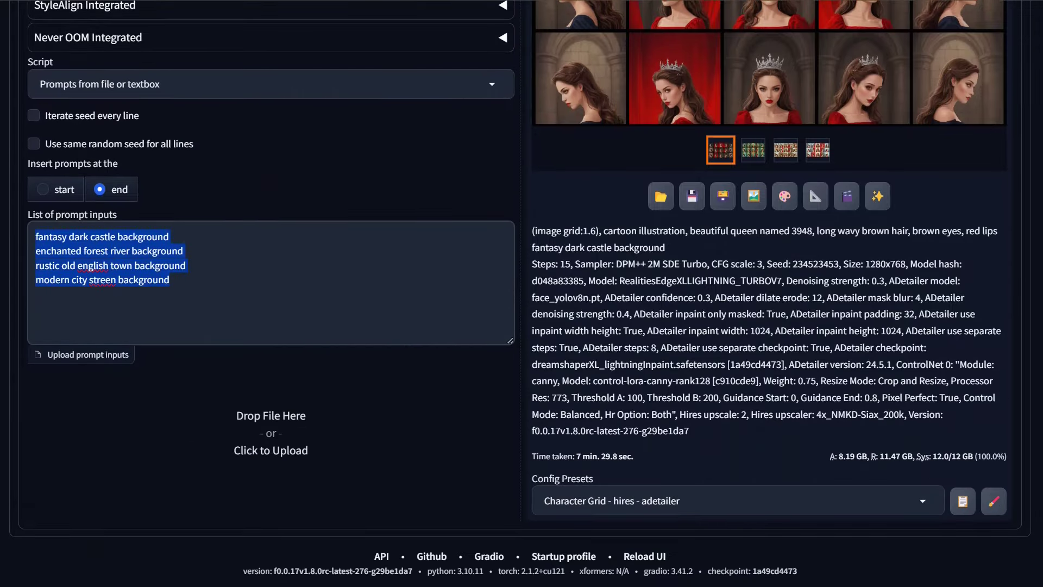
pyautogui.hotkey('ctrl', 'Home')
pyautogui.press('End')
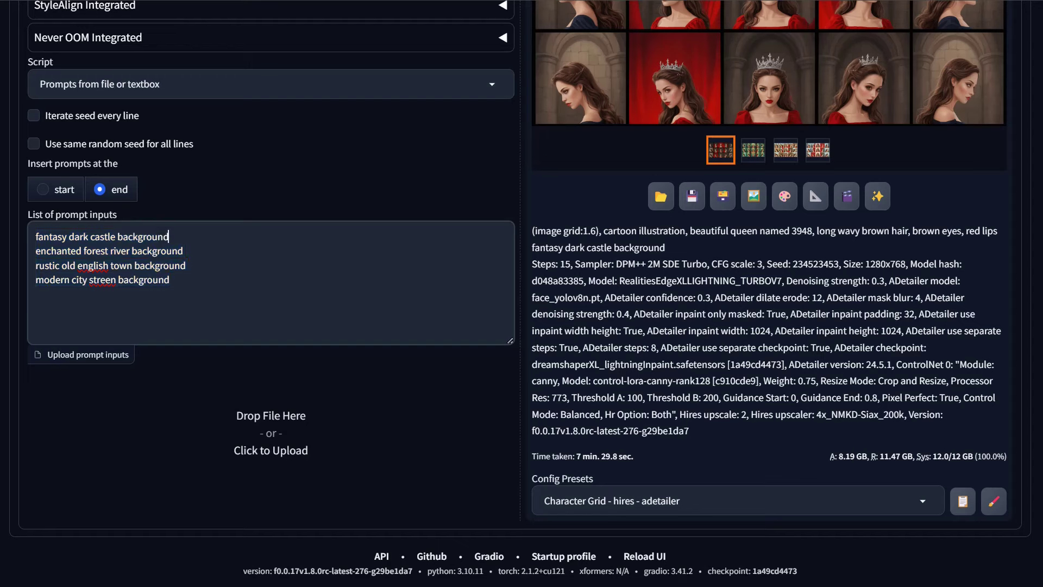
pyautogui.hotkey('shift', 'Left')
pyautogui.hotkey('shift', 'Left')
pyautogui.hotkey('shift', 'Left')
pyautogui.hotkey('shift', 'Left')
pyautogui.hotkey('shift', 'Left')
pyautogui.hotkey('shift', 'Left')
pyautogui.hotkey('shift', 'Left')
pyautogui.hotkey('shift', 'Left')
pyautogui.hotkey('shift', 'Left')
pyautogui.hotkey('shift', 'Left')
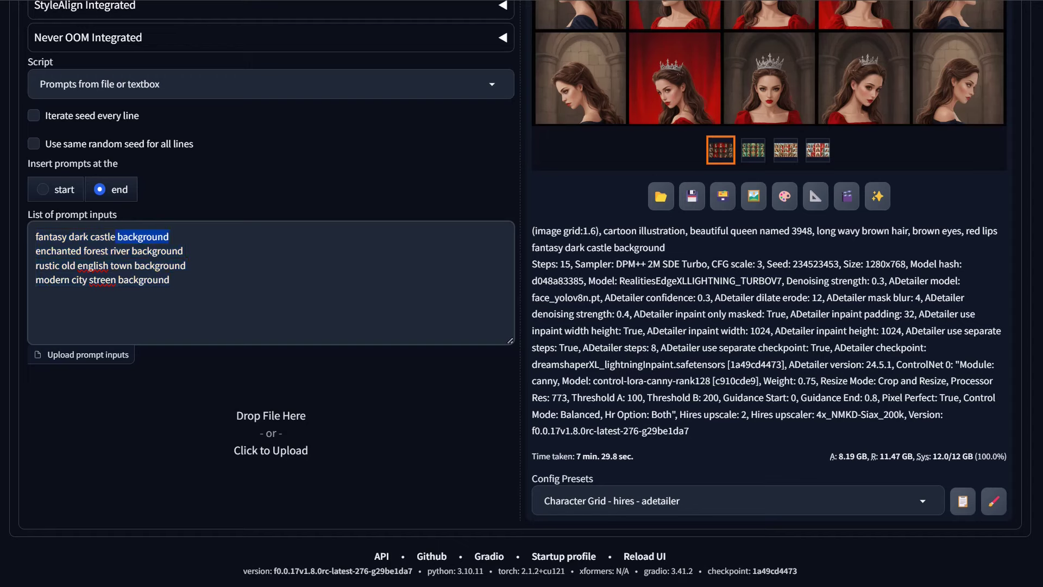
pyautogui.hotkey('ctrl', 'a')
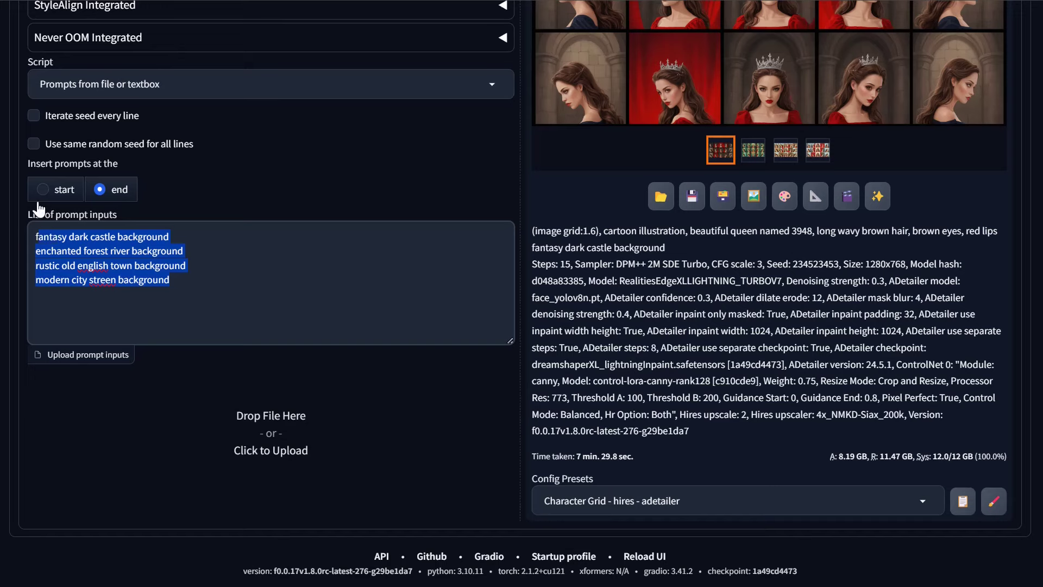
pyautogui.write('f')
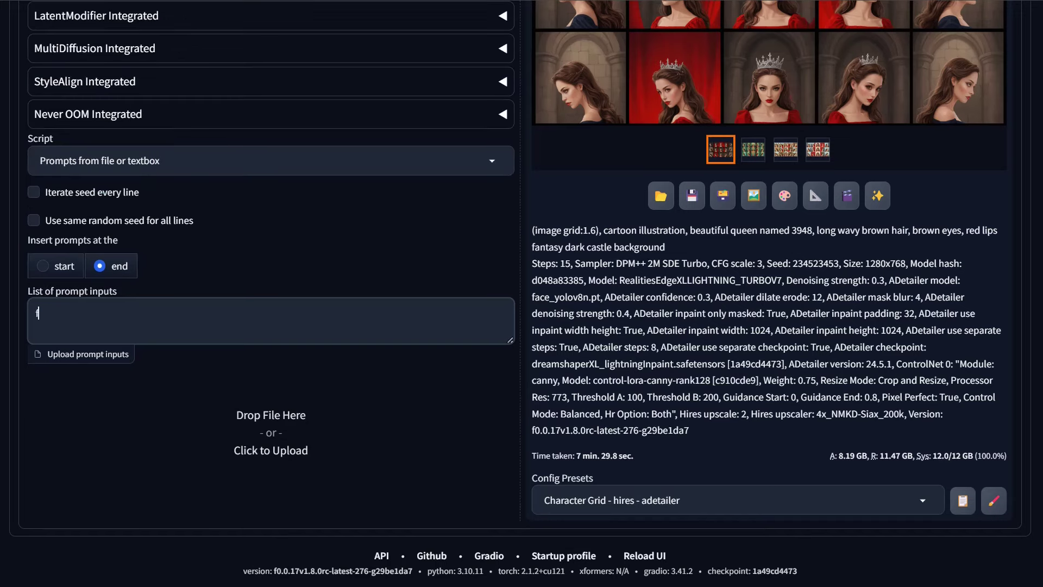
pyautogui.write('=')
pyautogui.press('BackSpace')
pyautogui.press('BackSpace')
pyautogui.write('modern city  background')
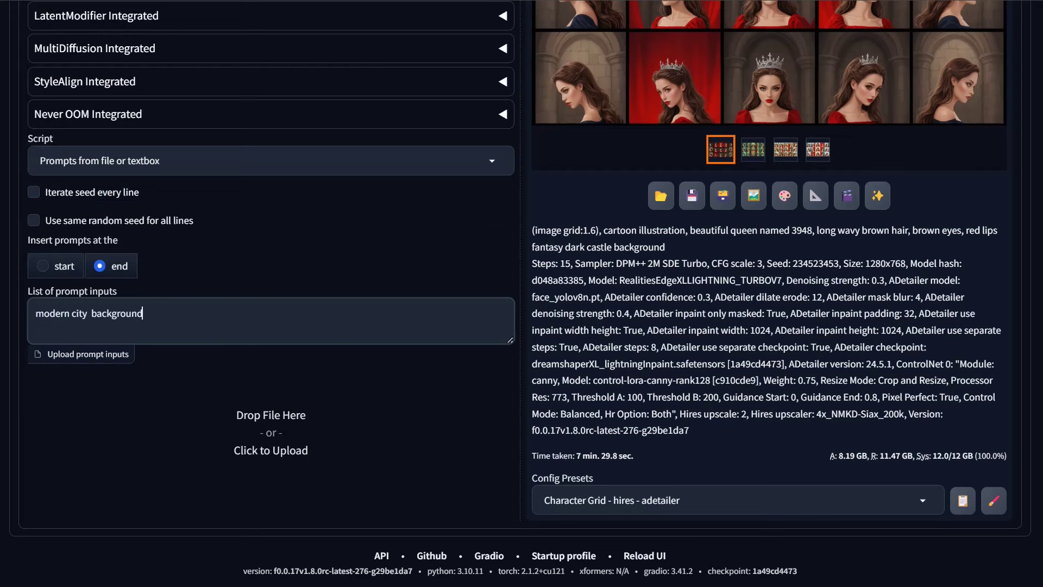
# Add "coutryside background" and "jungle background" as separate lines to the list of prompt inputs
pyautogui.press('Return')
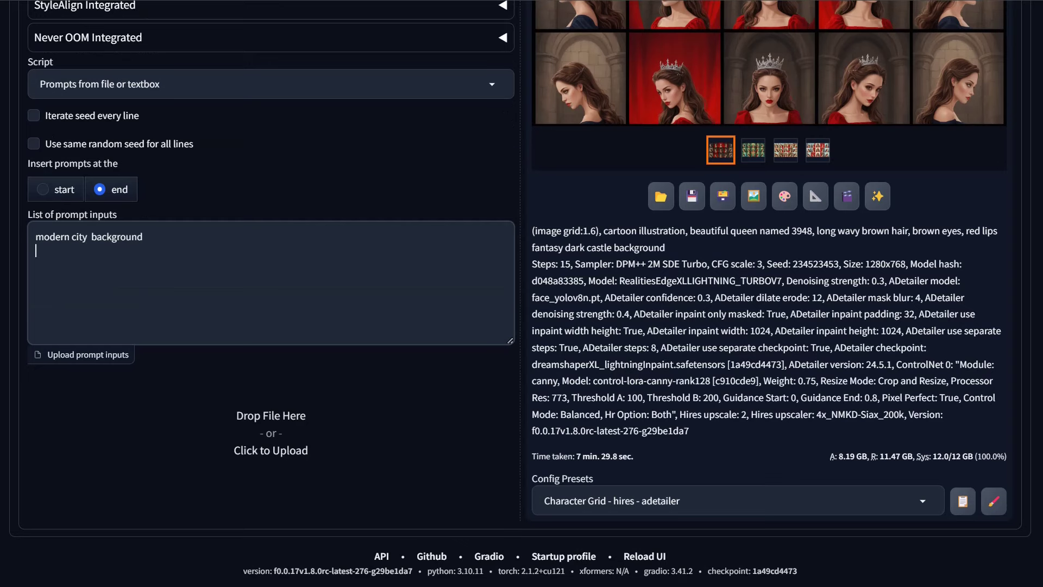
pyautogui.write('coutryside  background')
pyautogui.press('Return')
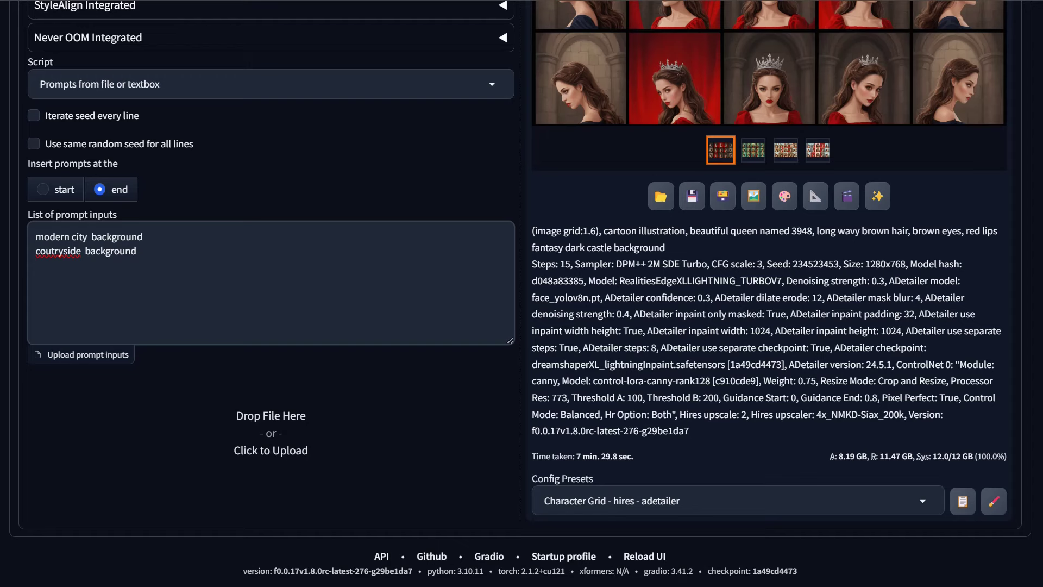
pyautogui.write('jungle')
pyautogui.write('background')
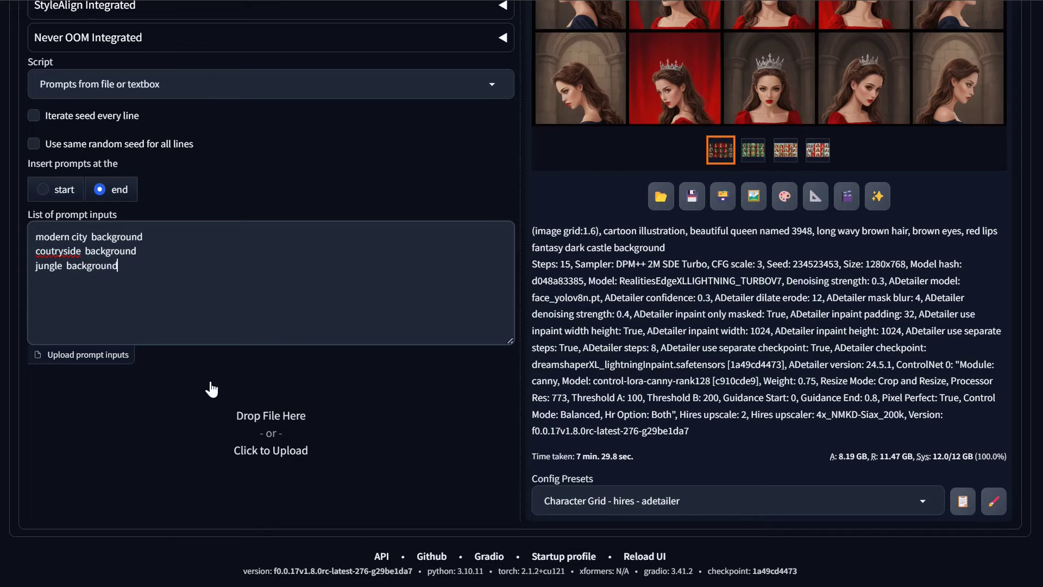
# Append ", black leather jacket" to the end of the main prompt
pyautogui.scroll(9, 196, 350)
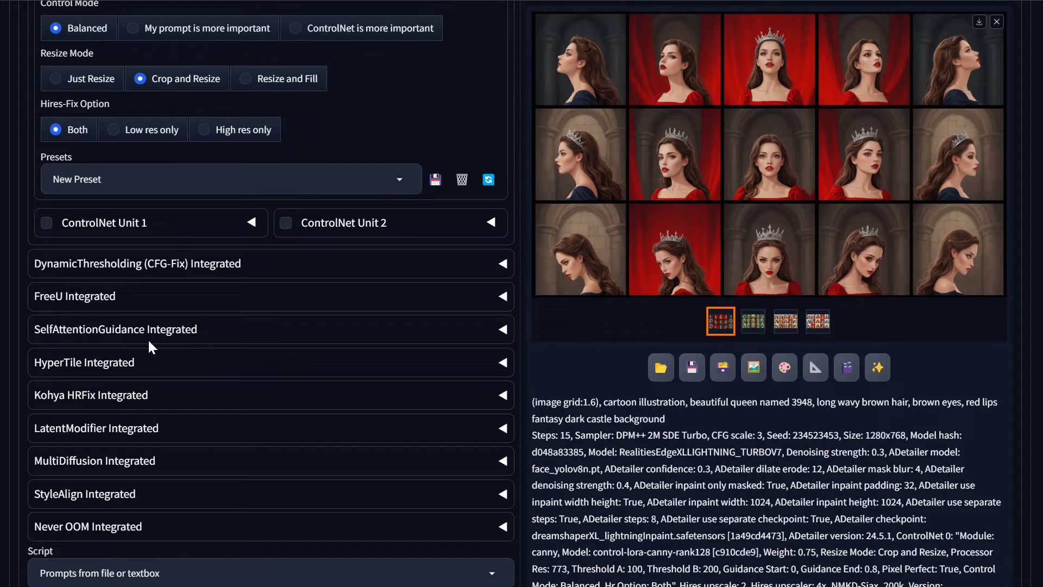
pyautogui.scroll(14, 305, 278)
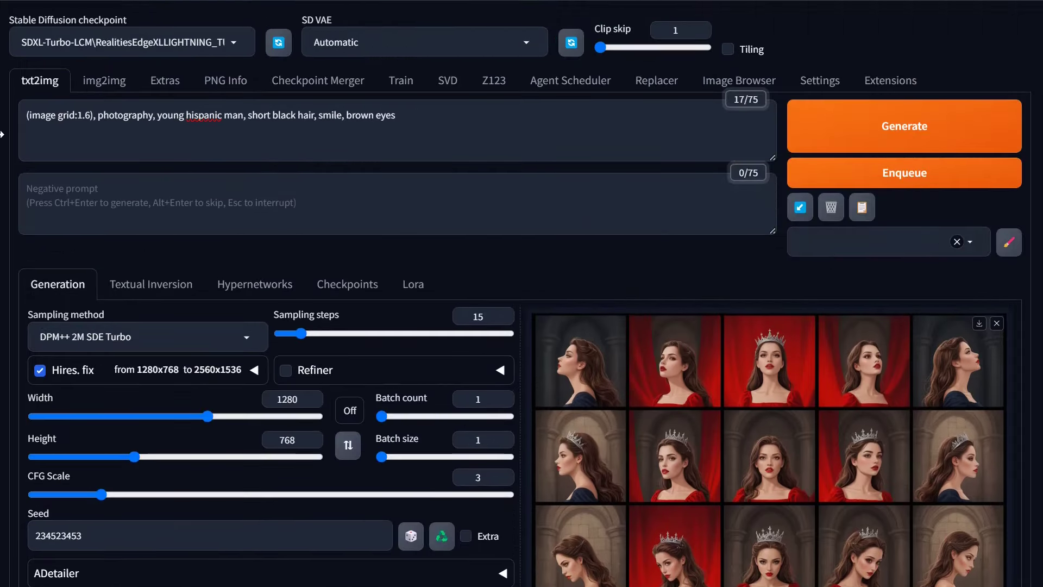
pyautogui.doubleClick(204, 115)
pyautogui.click(295, 114)
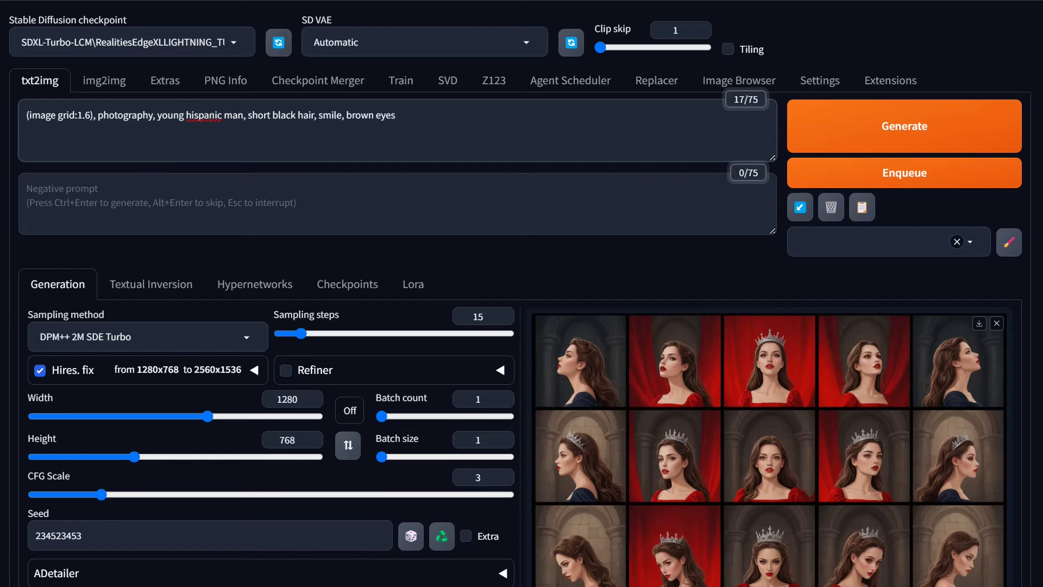
pyautogui.write('leather jacket')
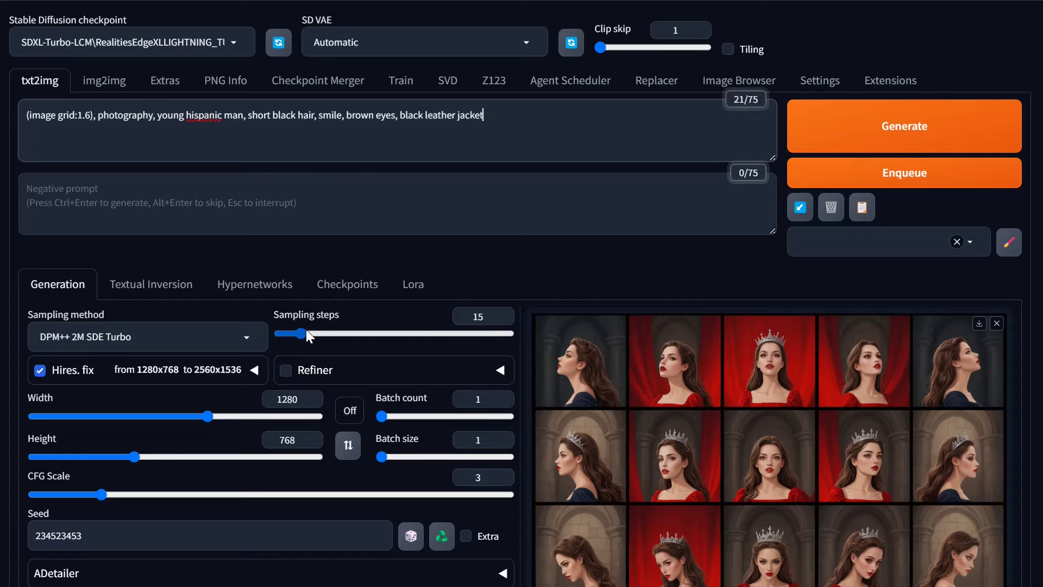
# Expand the ADetailer settings below the seed
pyautogui.scroll(-3, 305, 329)
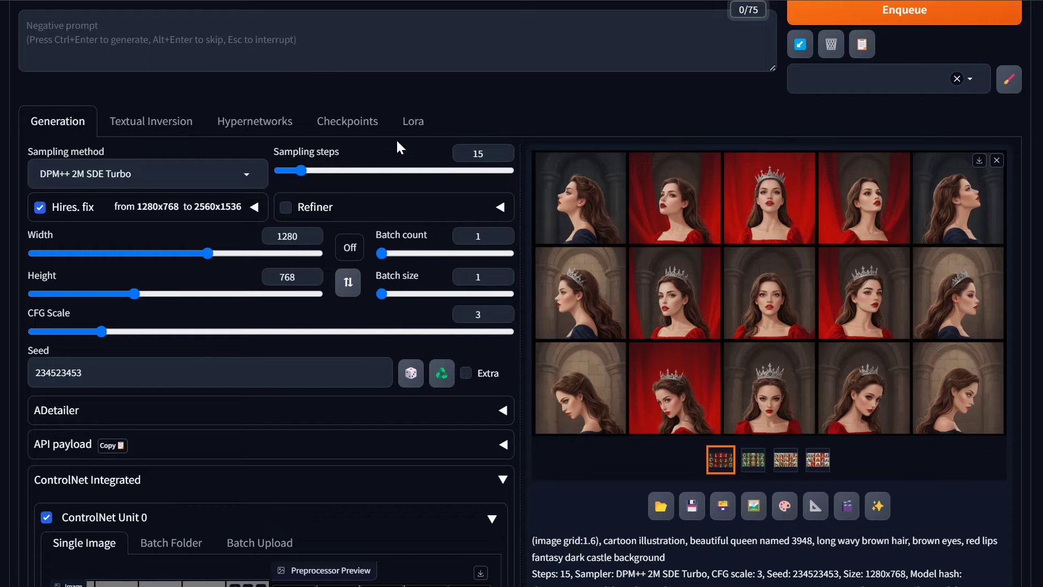
pyautogui.scroll(3, 229, 151)
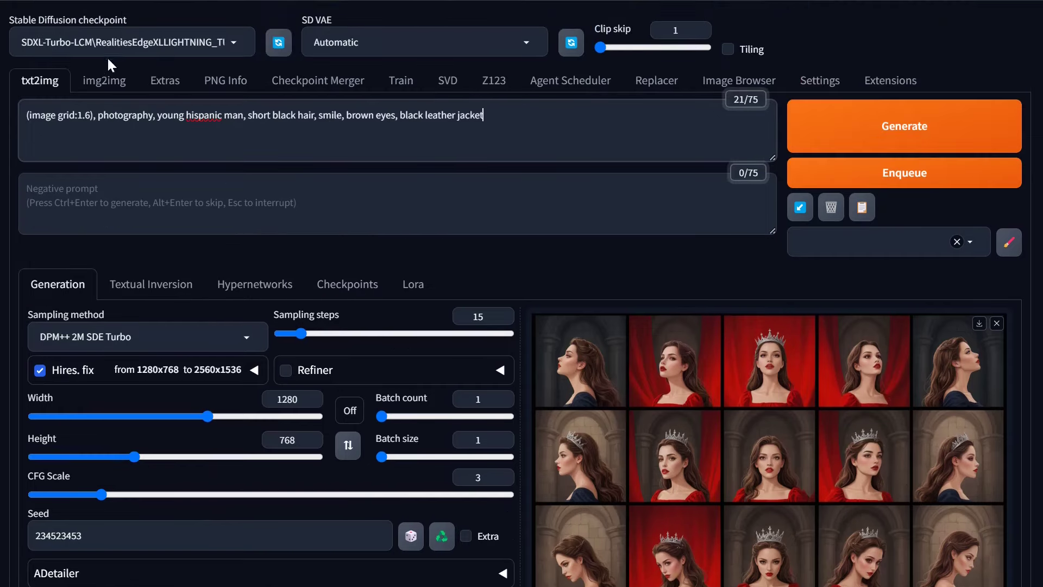
pyautogui.scroll(-6, 69, 254)
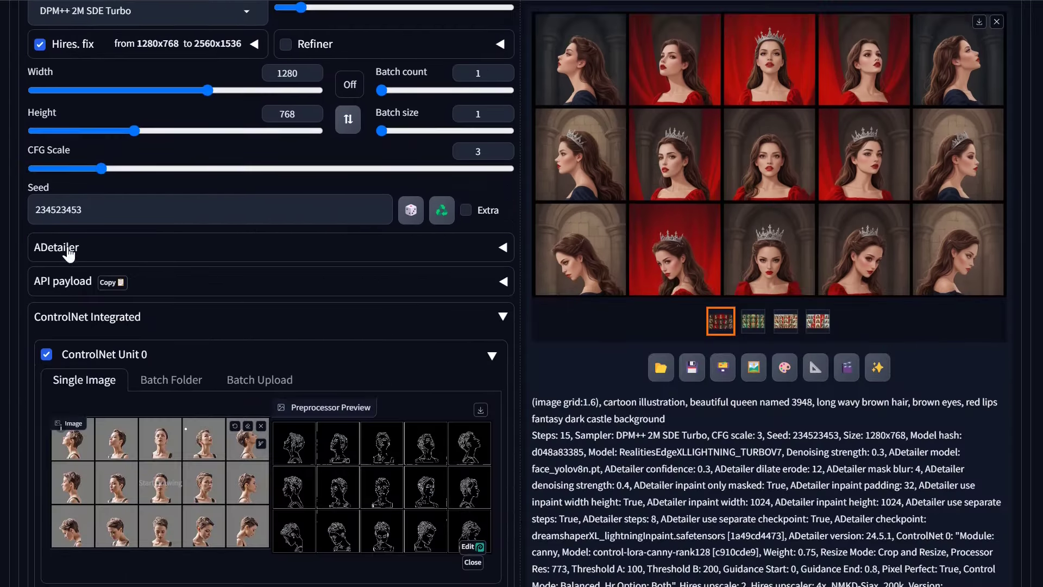
pyautogui.click(68, 251)
# Insert "named 23452" after "young hispanic man" in the main prompt
pyautogui.scroll(6, 111, 270)
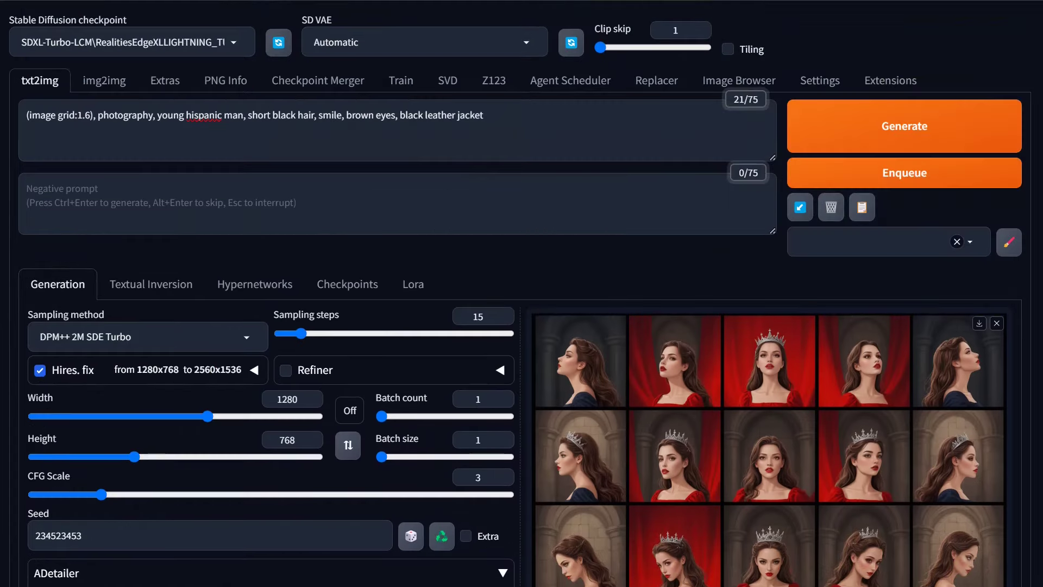
pyautogui.click(244, 115)
pyautogui.write('named 2345')
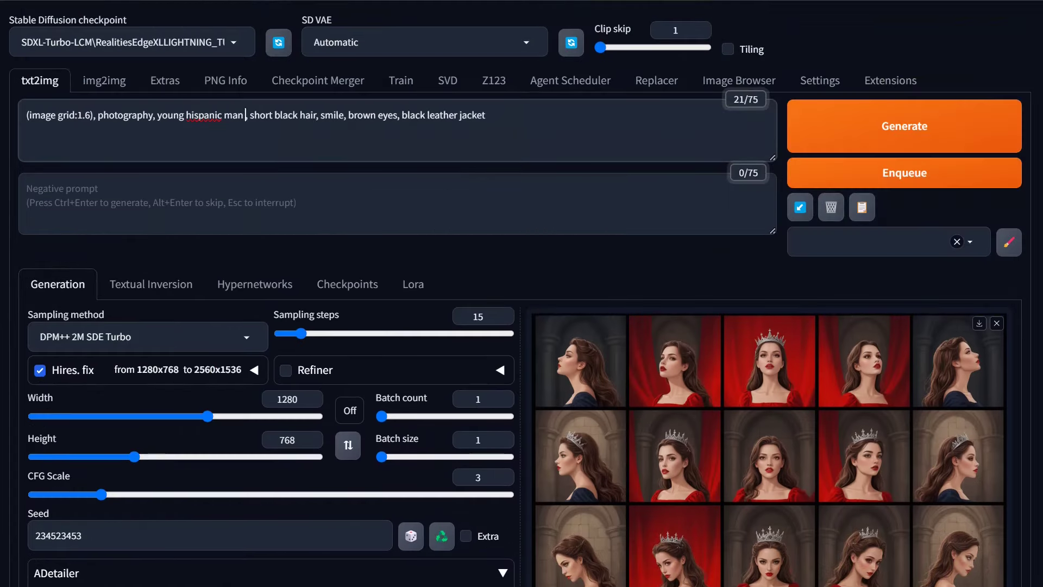
pyautogui.write('2')
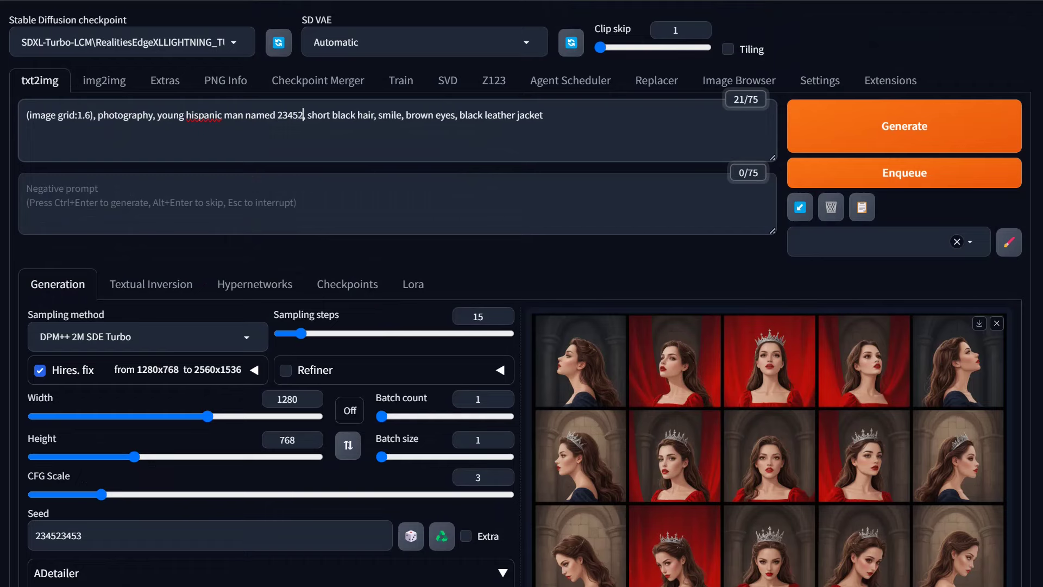
pyautogui.scroll(-8, 90, 176)
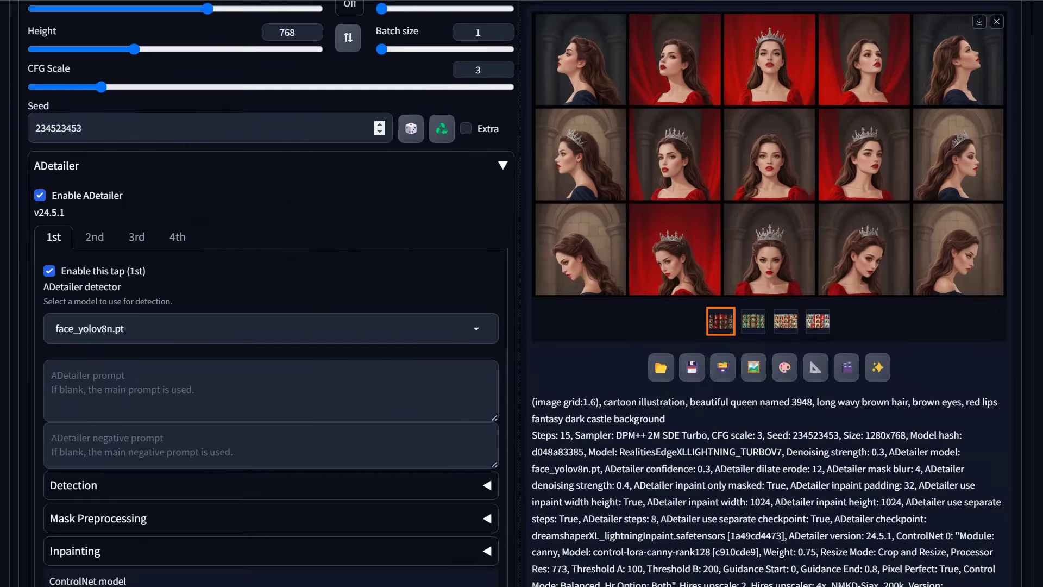
# Set the generation seed to 2345623
pyautogui.doubleClick(374, 125)
pyautogui.write('2345623')
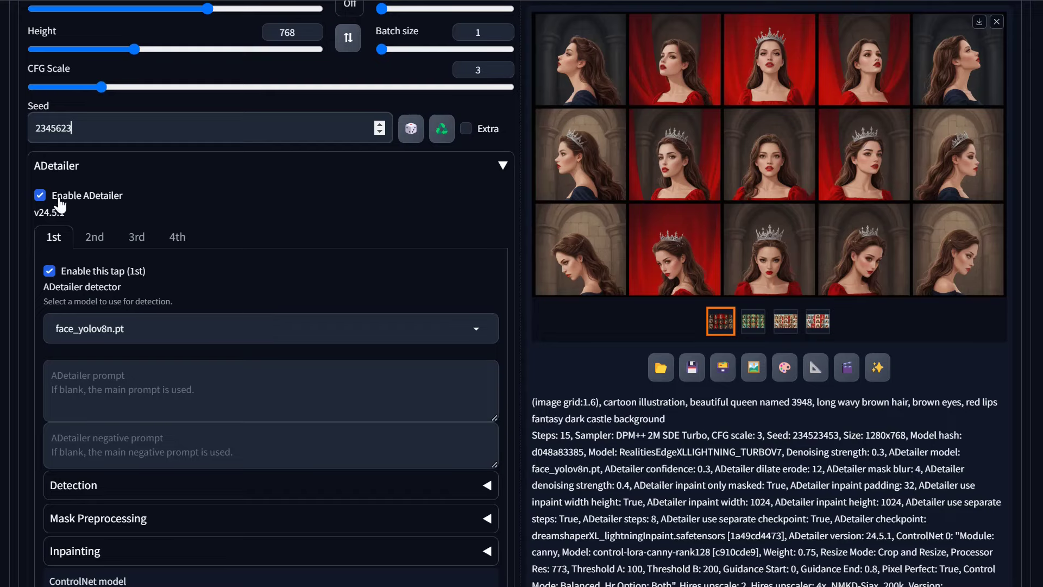
# Review the ADetailer mask preprocessing and inpainting settings, and collapse the ADetailer section
pyautogui.scroll(-6, 82, 309)
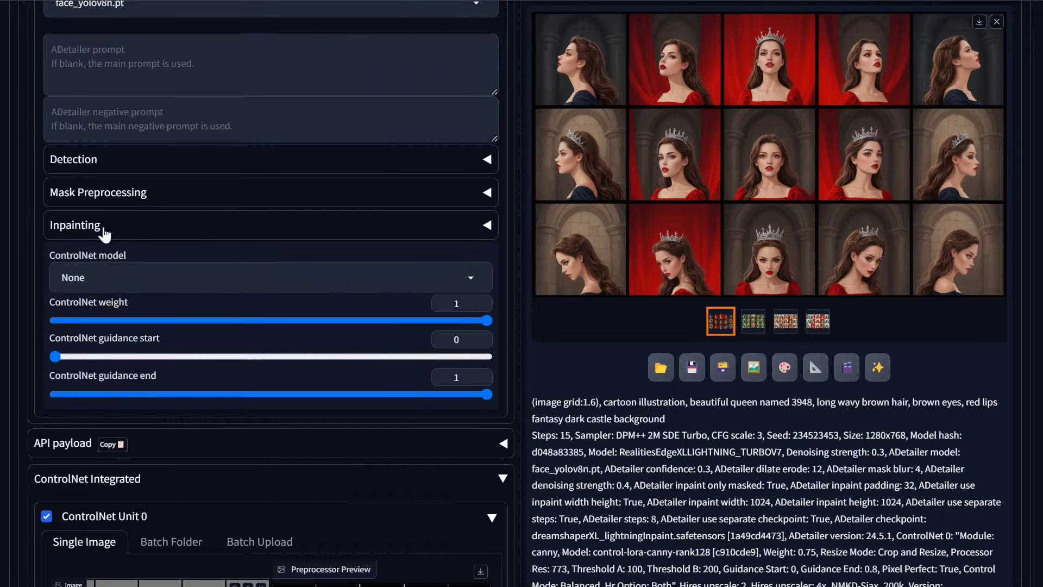
pyautogui.click(75, 201)
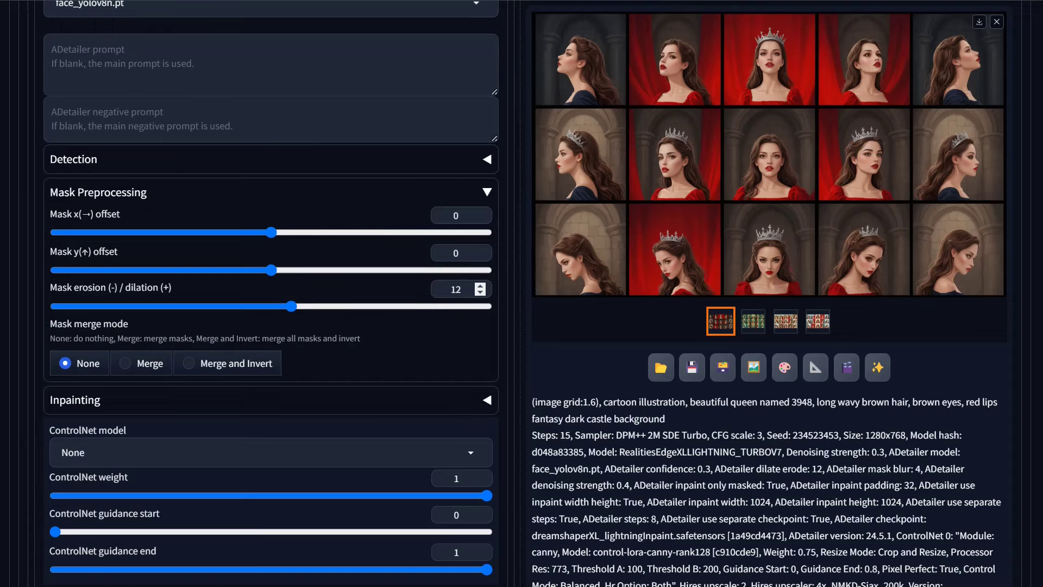
pyautogui.click(111, 196)
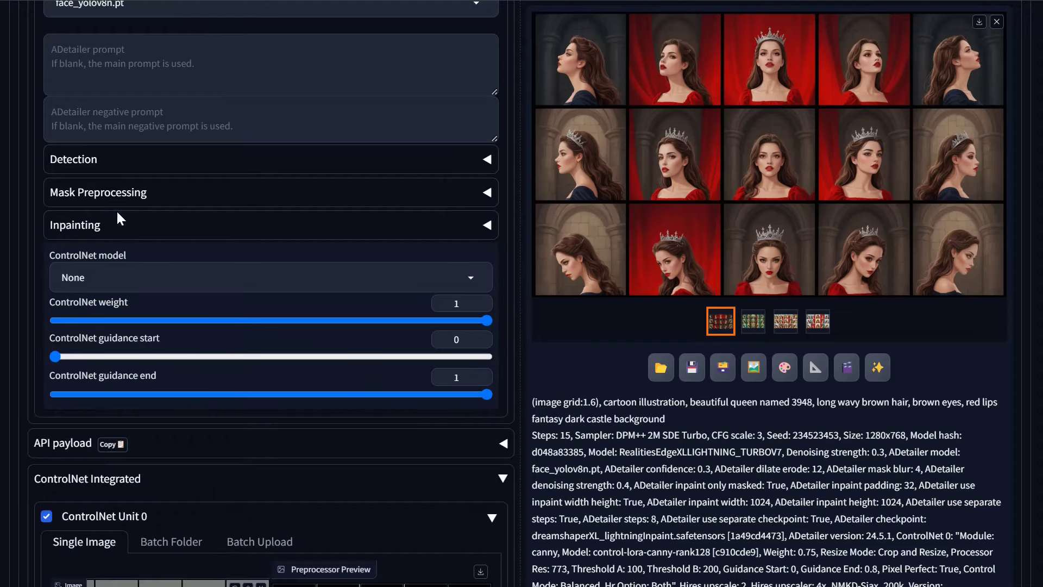
pyautogui.click(95, 231)
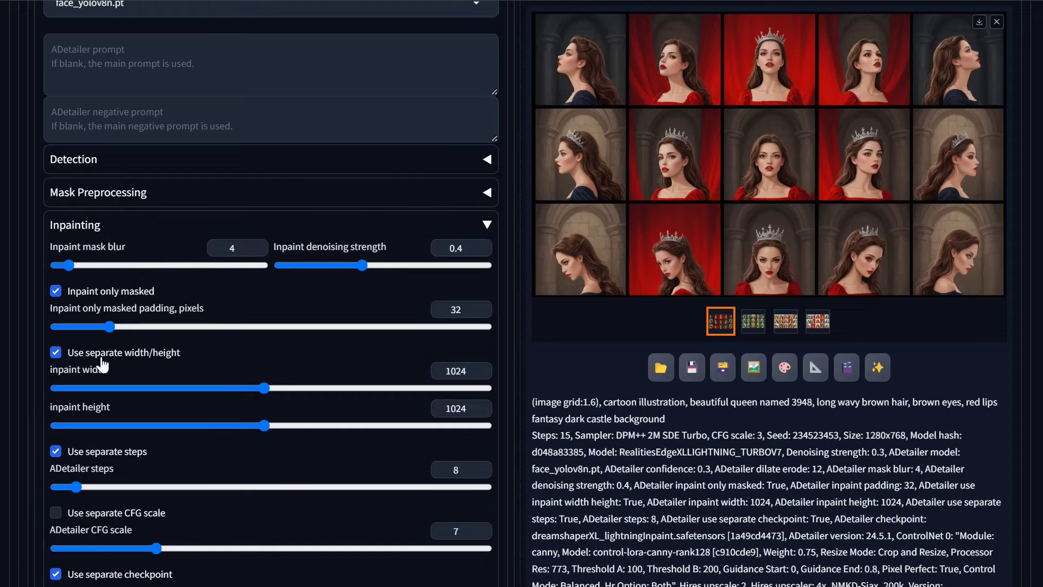
pyautogui.scroll(-2, 162, 417)
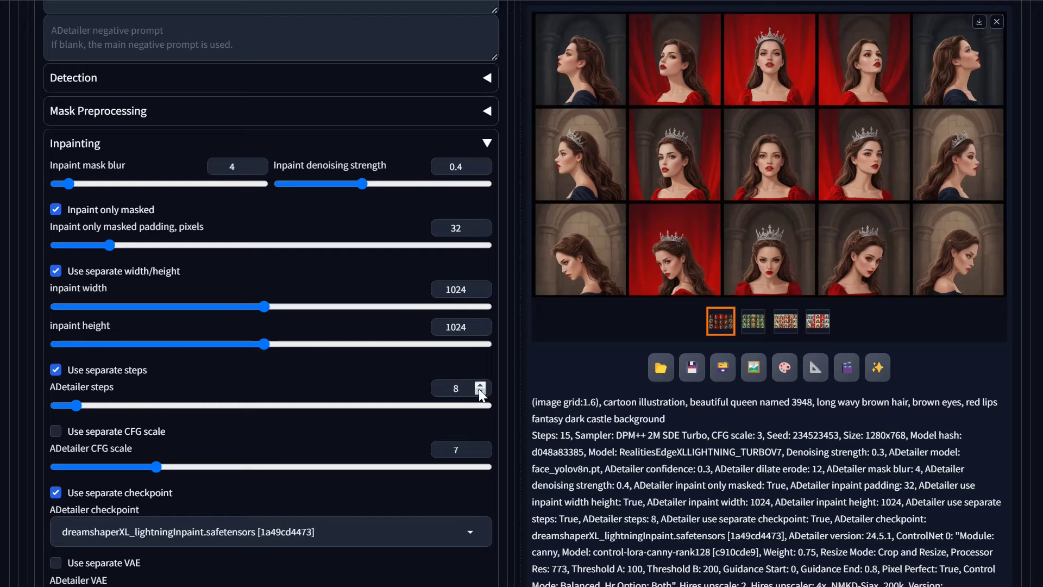
pyautogui.scroll(-2, 190, 462)
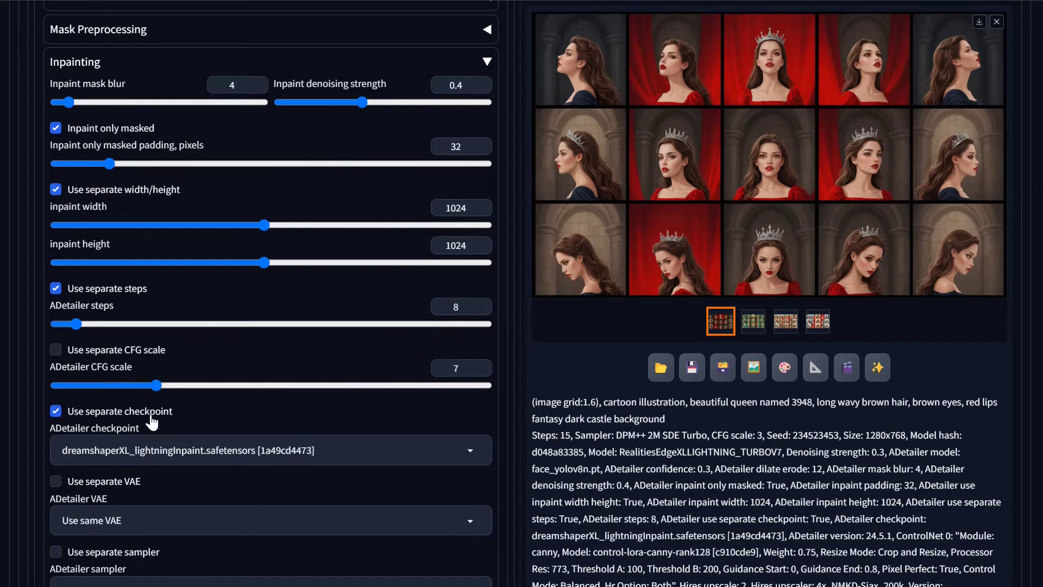
pyautogui.scroll(-3, 270, 293)
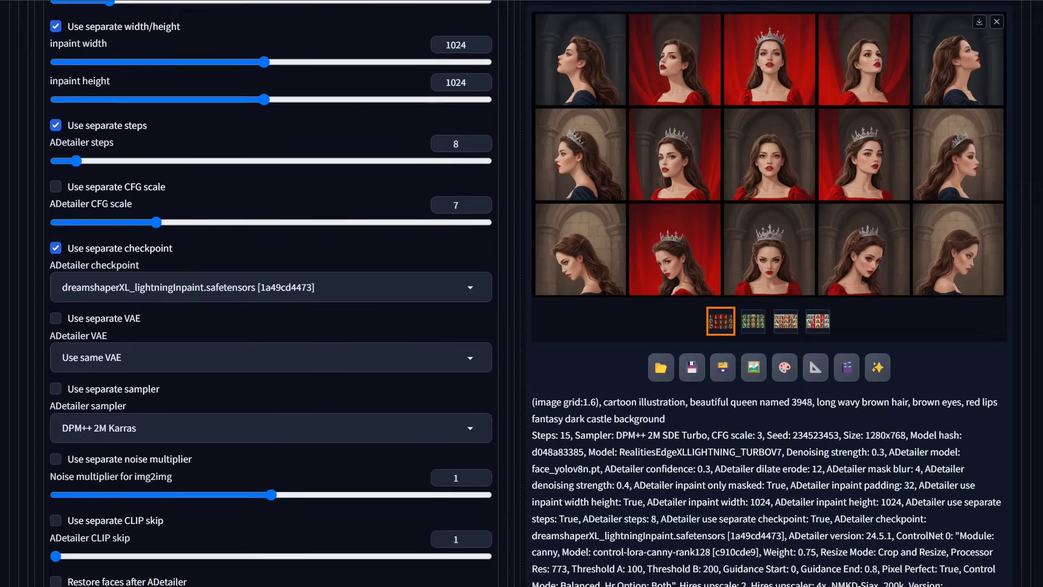
pyautogui.scroll(-2, 268, 438)
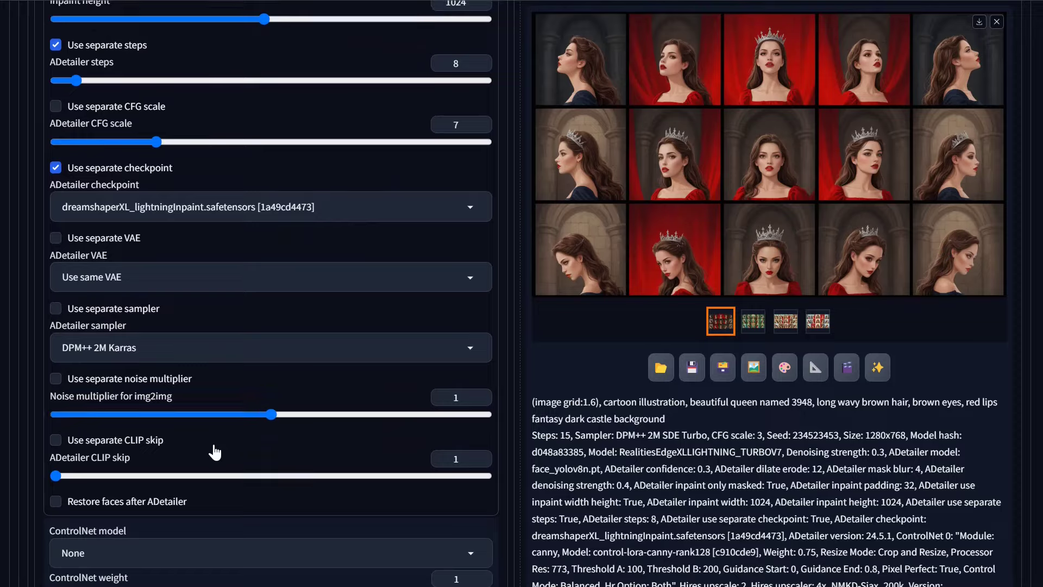
pyautogui.scroll(7, 214, 450)
pyautogui.scroll(10, 217, 451)
pyautogui.click(268, 406)
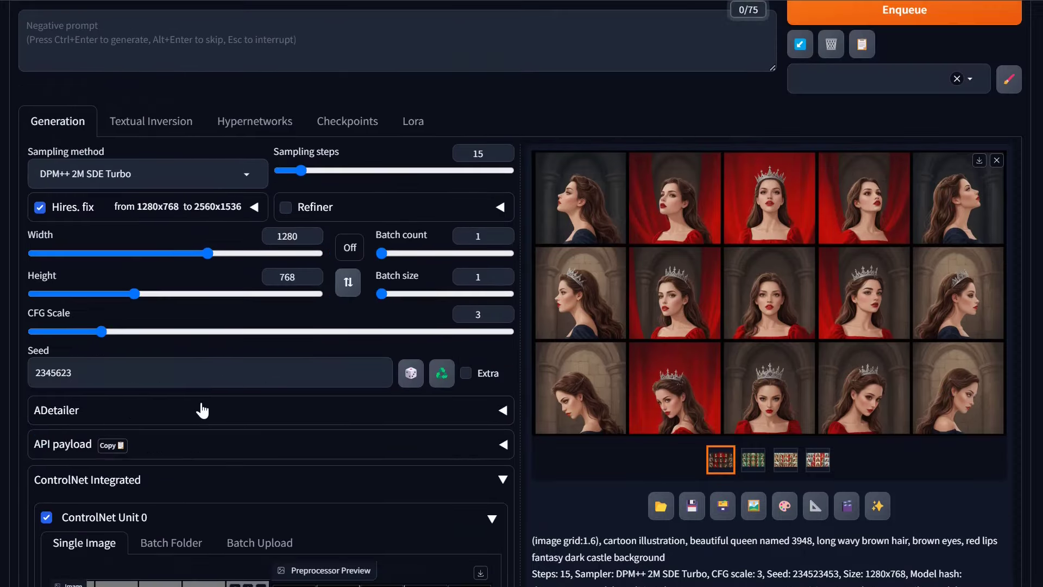
# Review the reference image and Canny settings of ControlNet Unit 0, and collapse the ControlNet section
pyautogui.scroll(-6, 163, 304)
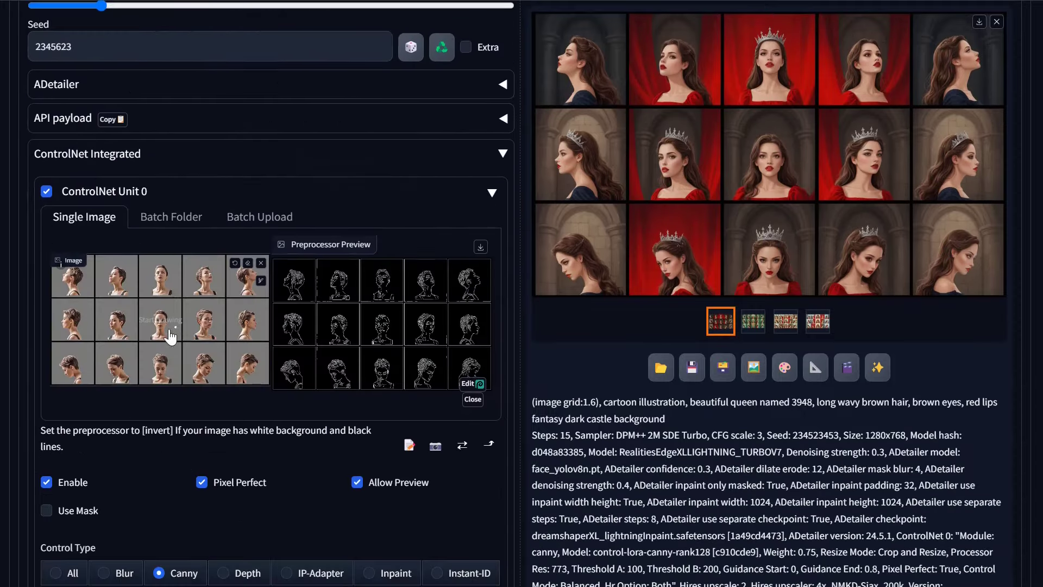
pyautogui.scroll(-5, 161, 331)
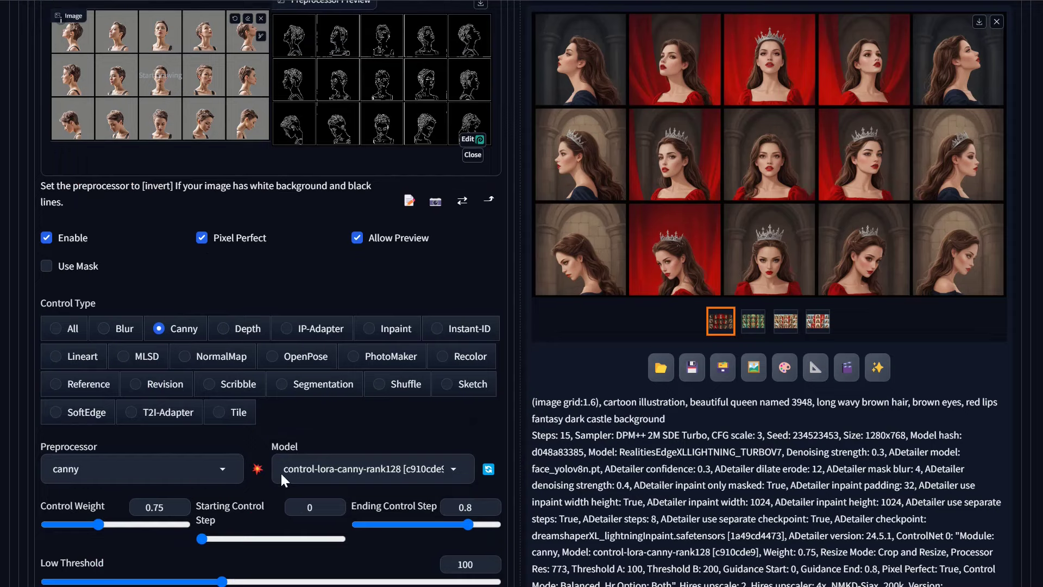
pyautogui.scroll(-3, 92, 457)
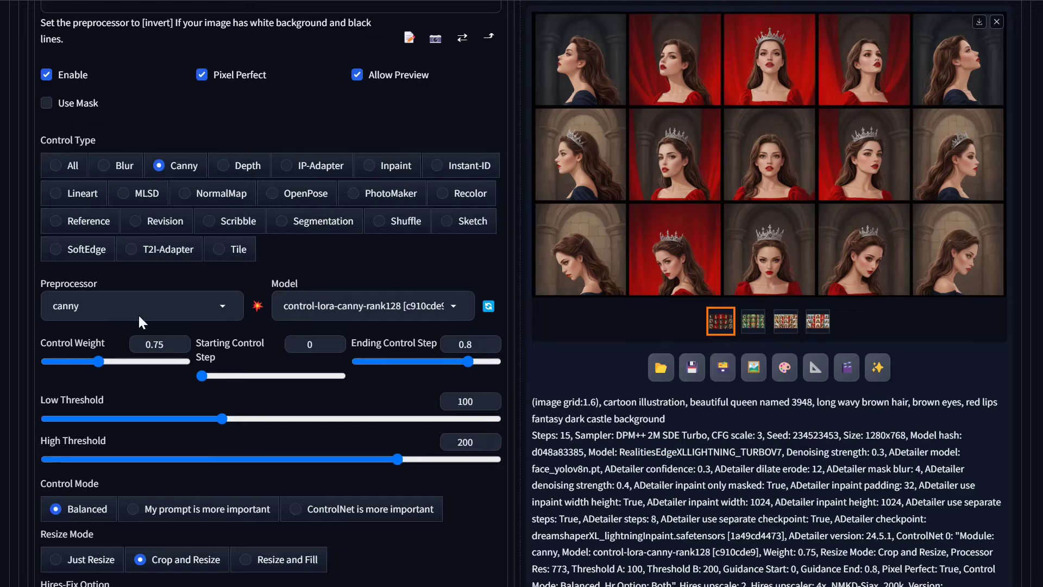
pyautogui.scroll(-6, 220, 427)
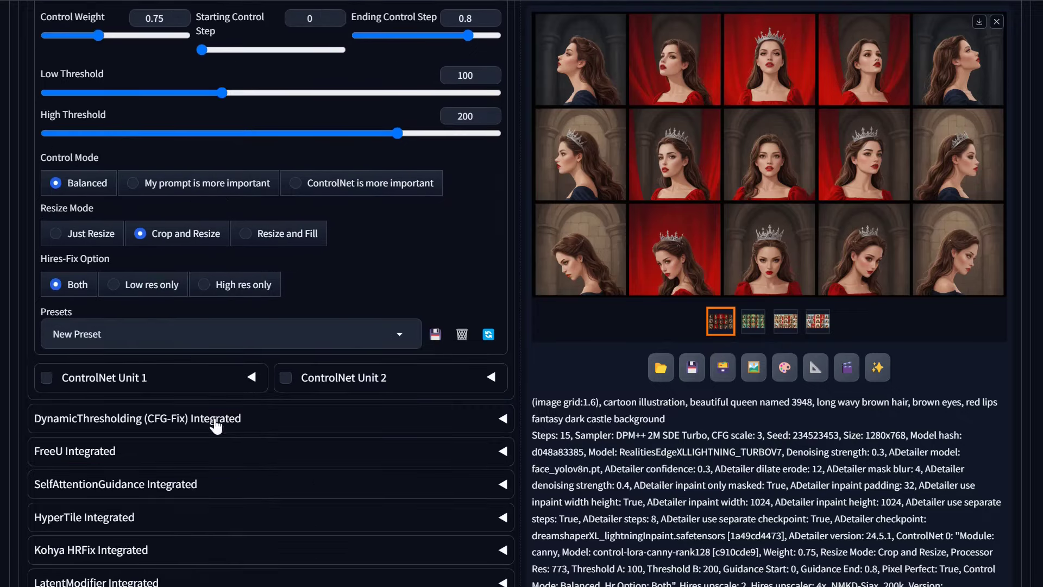
pyautogui.scroll(15, 179, 374)
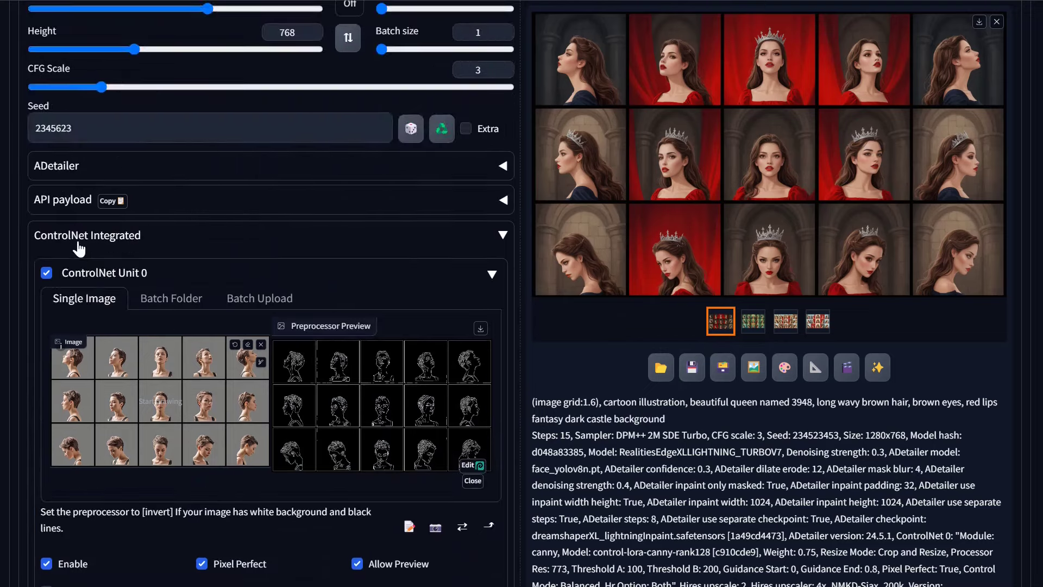
pyautogui.click(78, 239)
# Generate the character grids for the young hispanic man with the current prompt and settings
pyautogui.scroll(10, 863, 326)
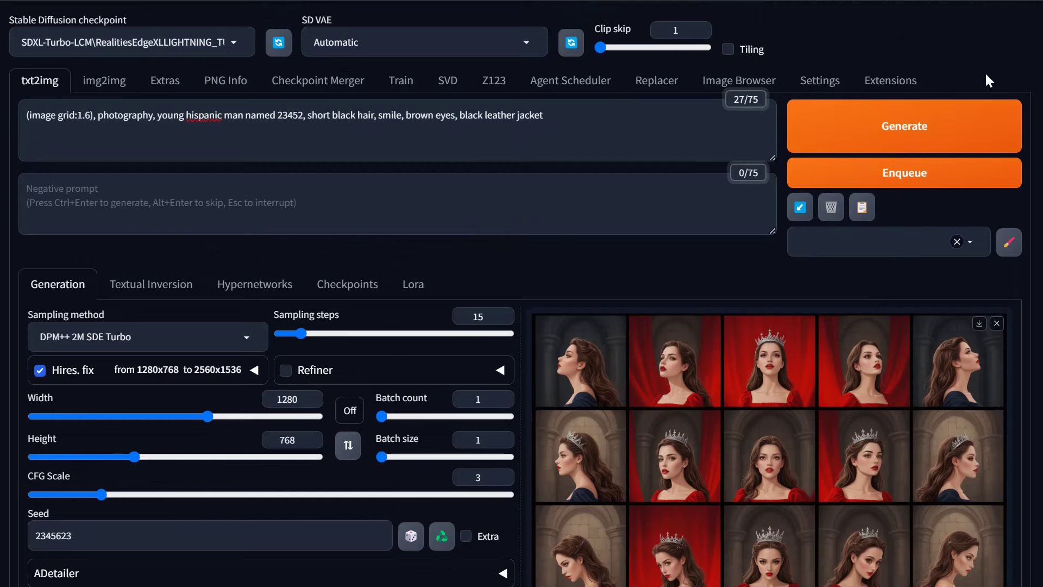
pyautogui.click(919, 138)
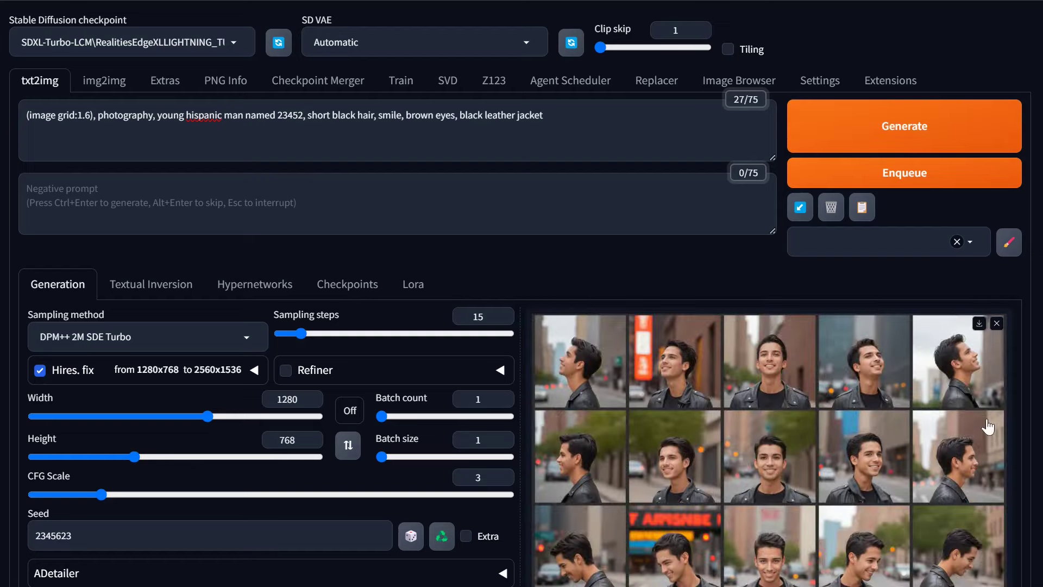
# Examine the generated city, plain and jungle background grids at full size, and select the jungle grid in the gallery
pyautogui.scroll(-3, 709, 321)
pyautogui.click(760, 296)
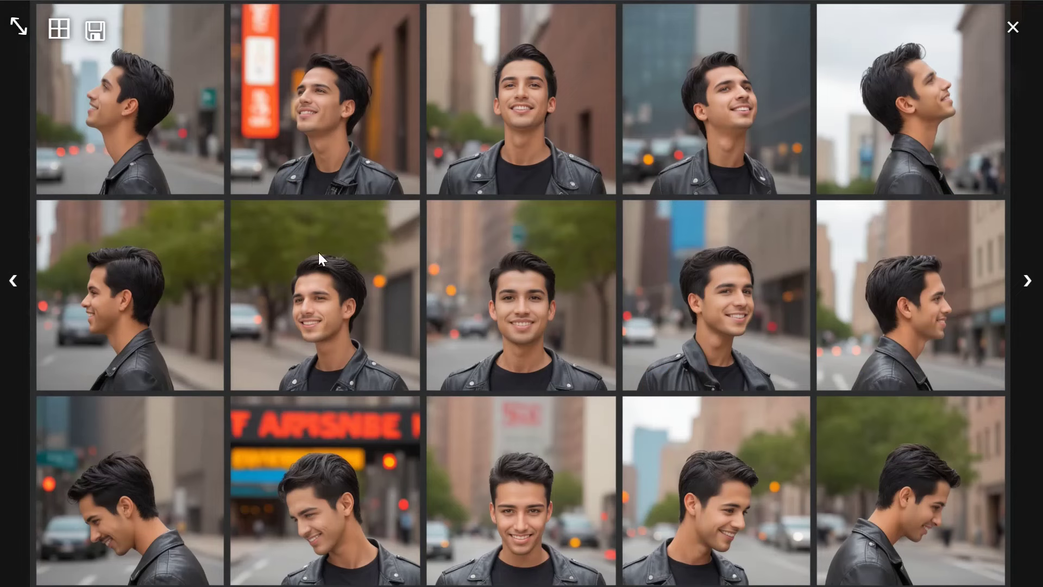
pyautogui.click(1028, 281)
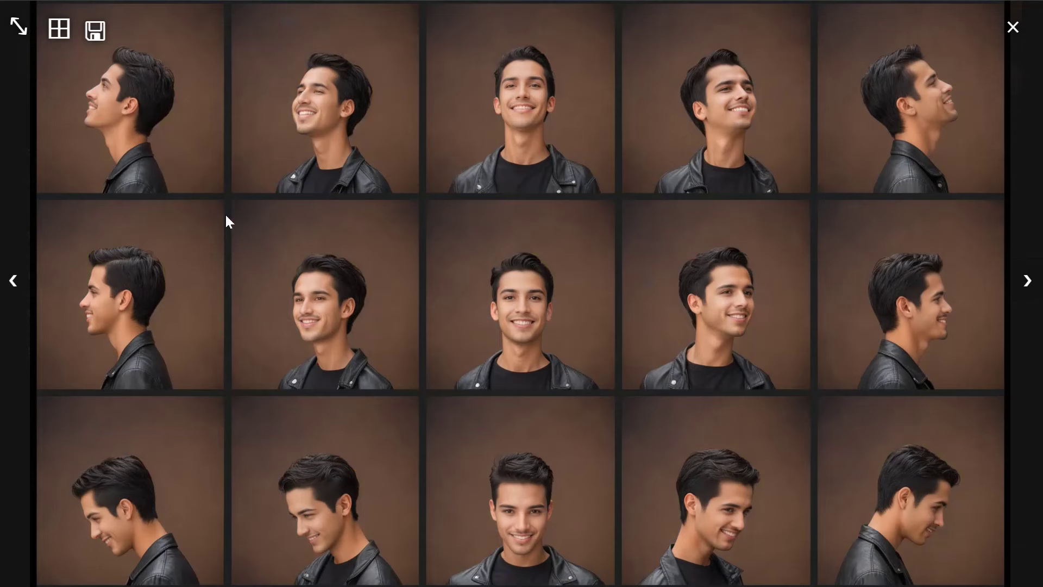
pyautogui.click(1027, 283)
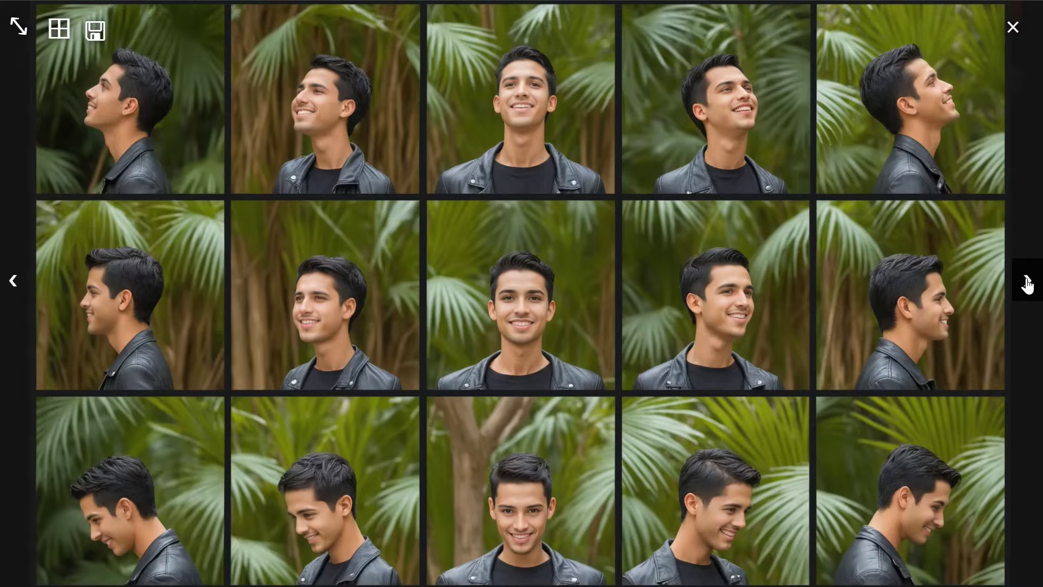
pyautogui.click(1028, 283)
pyautogui.click(729, 297)
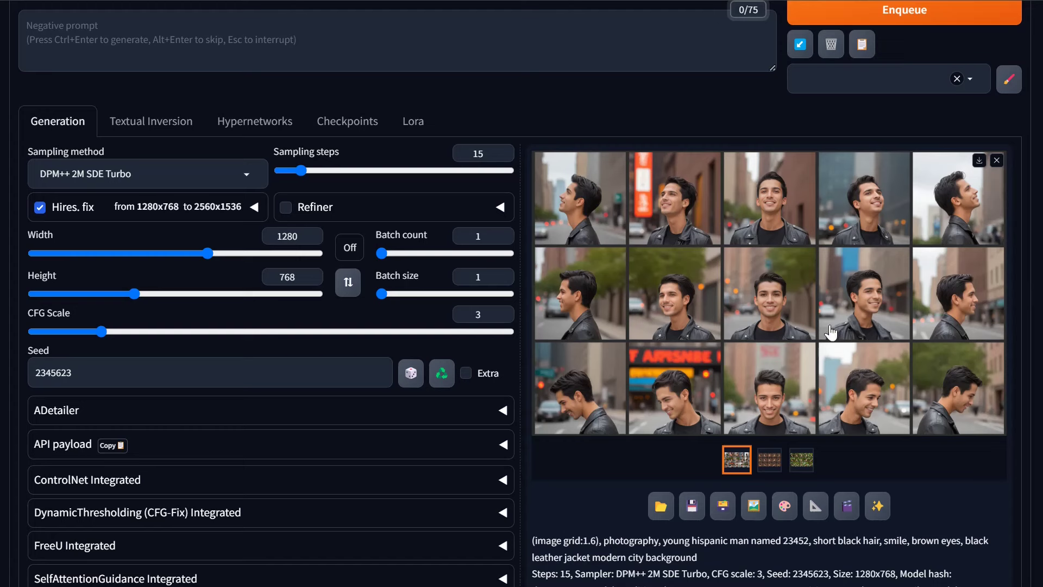
pyautogui.press('Left')
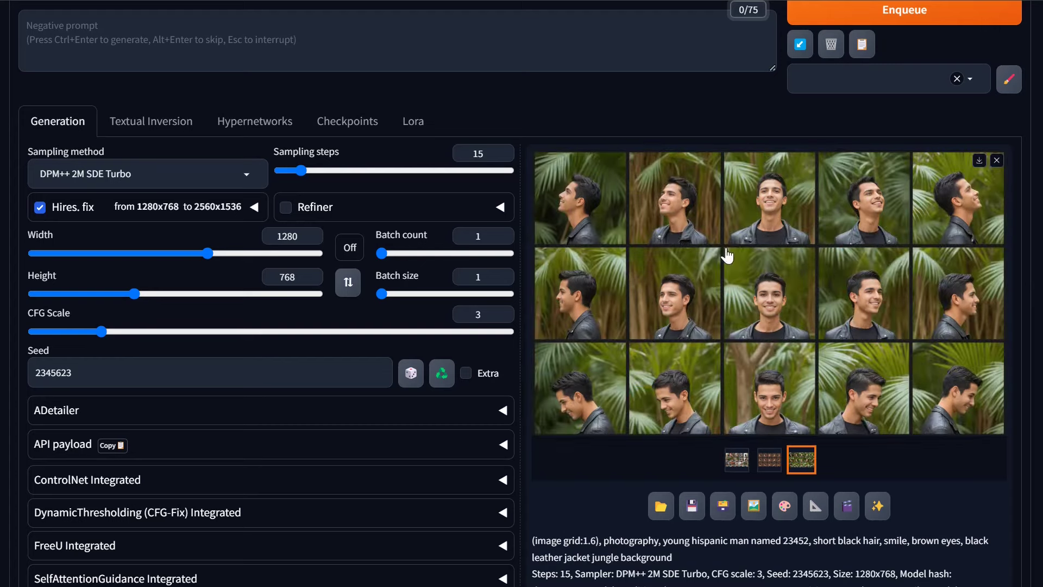
# In Image Splitter and Resizer, set the destination folder name to hispanic_man and process the three listed grid images
pyautogui.click(782, 586)
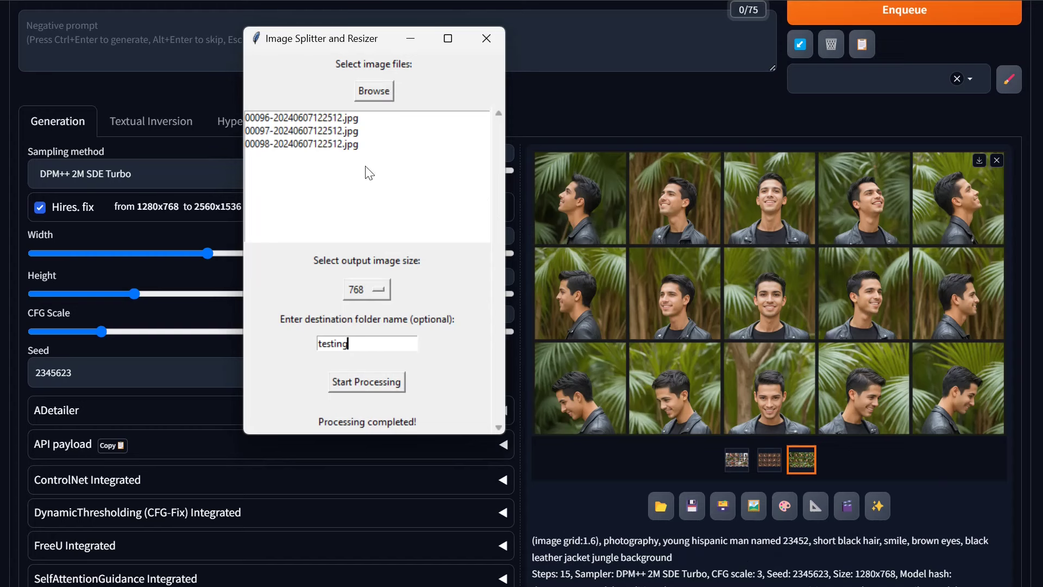
pyautogui.moveTo(348, 343); pyautogui.dragTo(283, 342)
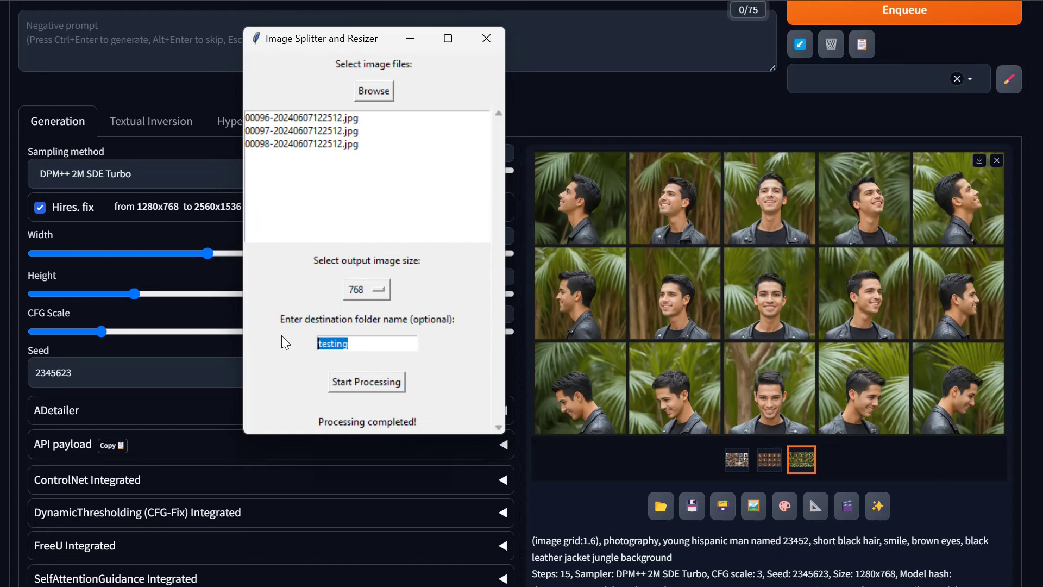
pyautogui.write('hispanic_man')
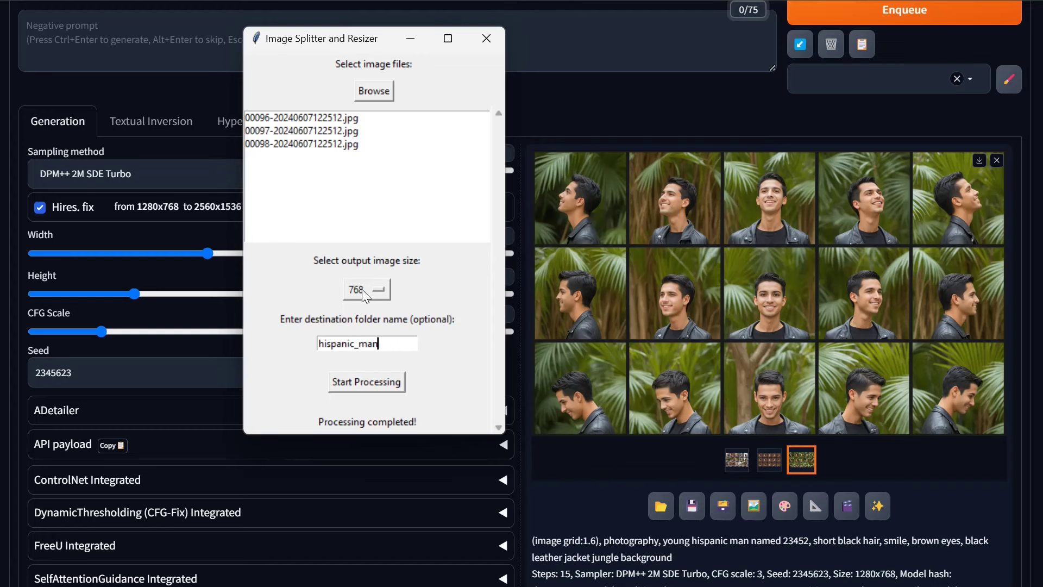
pyautogui.click(385, 388)
# Switch to File Explorer and open the hispanic_man folder inside splitter2
pyautogui.hotkey('alt', 'Tab')
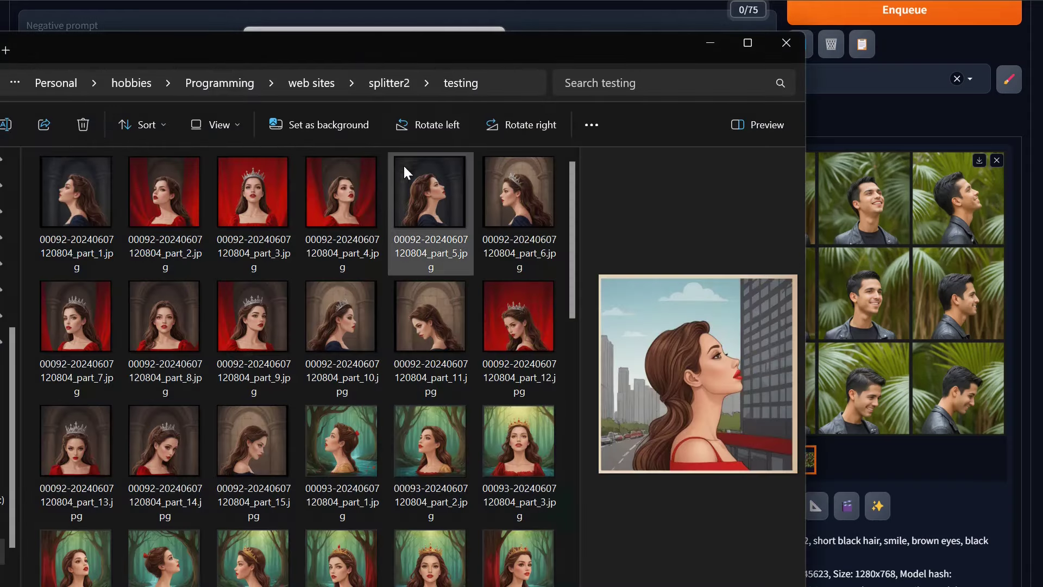
pyautogui.click(380, 82)
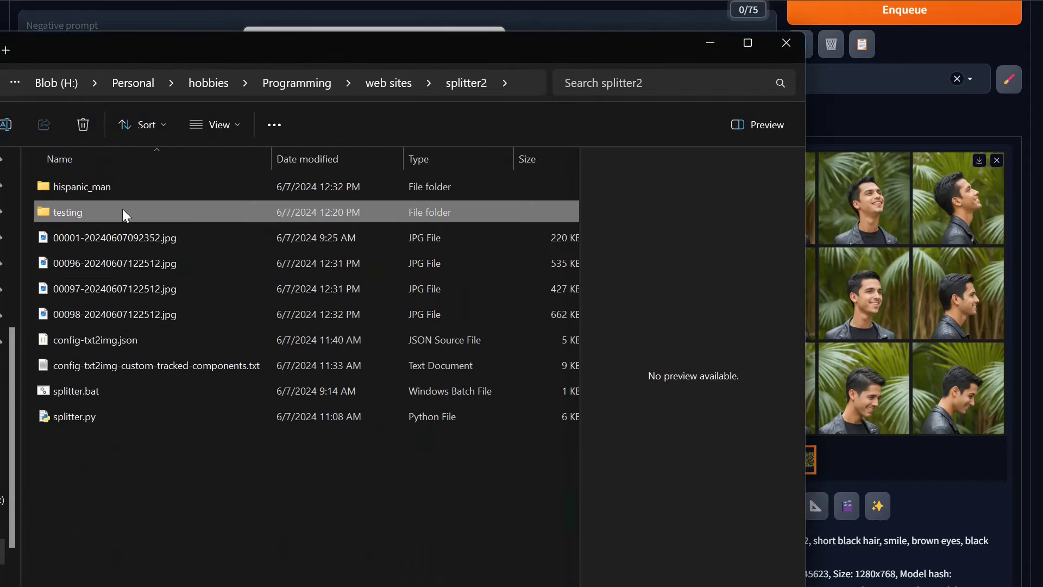
pyautogui.click(96, 190)
pyautogui.doubleClick(96, 184)
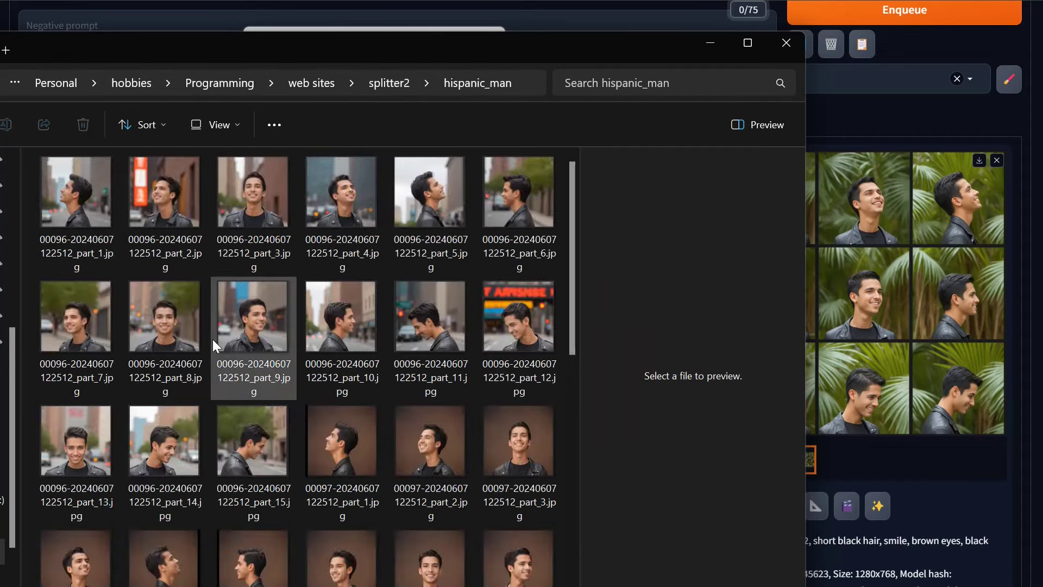
# Open the first split portrait in the image viewer, browse through the city and brown background portraits, and close the viewer
pyautogui.click(57, 200)
pyautogui.doubleClick(58, 200)
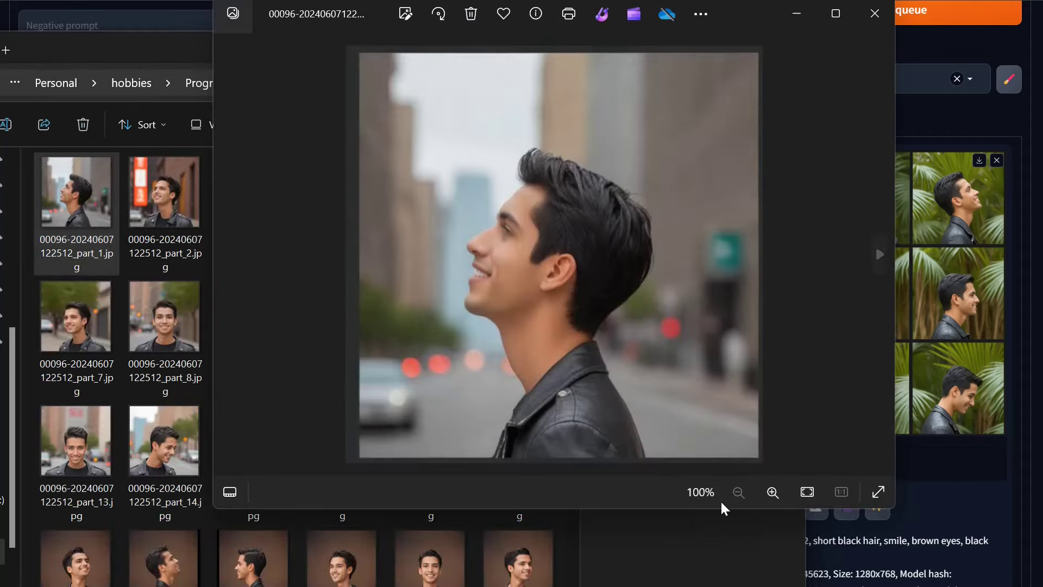
pyautogui.click(888, 251)
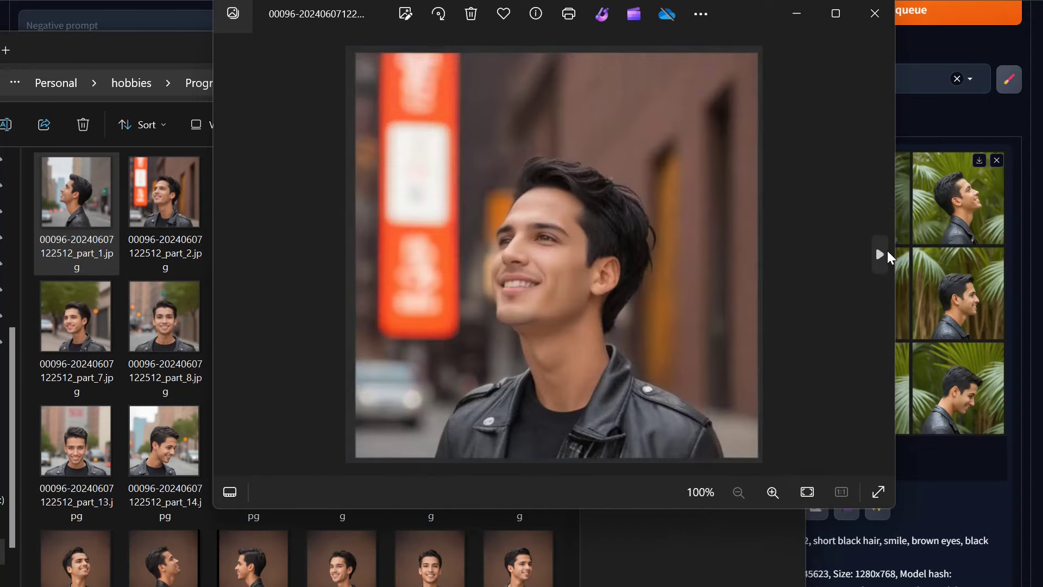
pyautogui.click(888, 255)
pyautogui.click(888, 254)
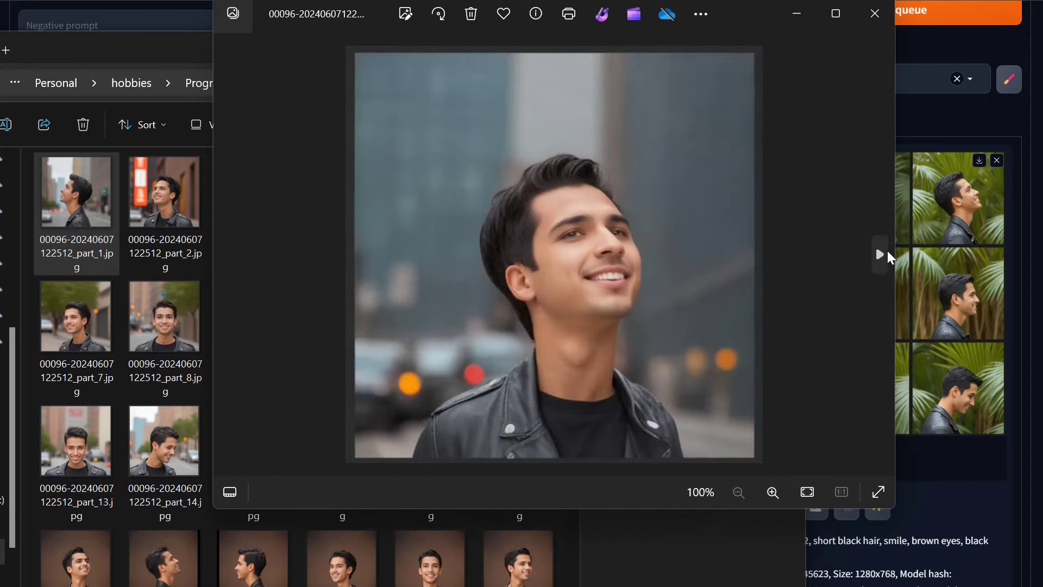
pyautogui.click(887, 255)
pyautogui.click(888, 252)
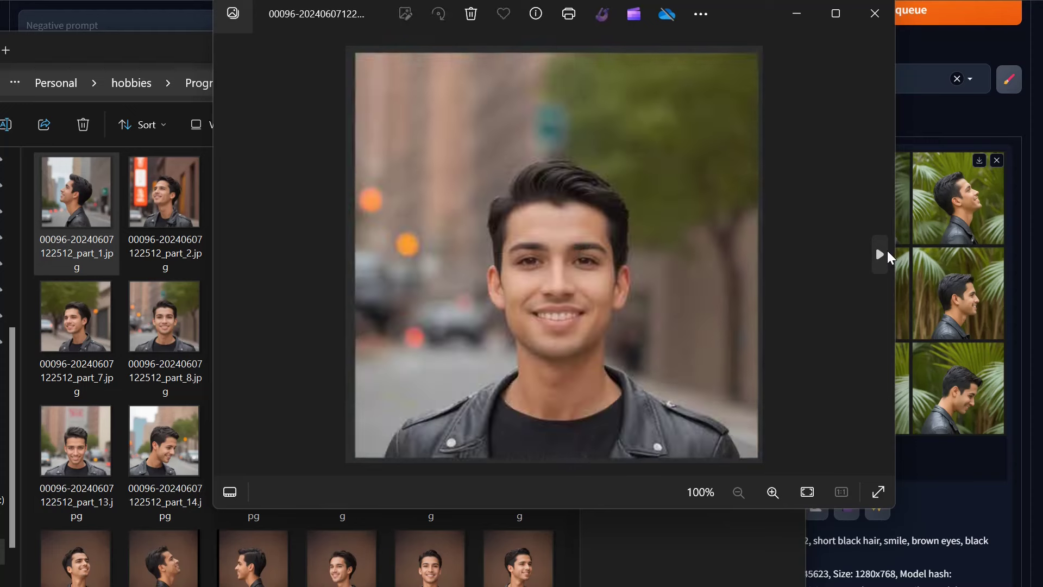
pyautogui.click(888, 252)
pyautogui.click(888, 252)
pyautogui.click(888, 251)
pyautogui.click(888, 252)
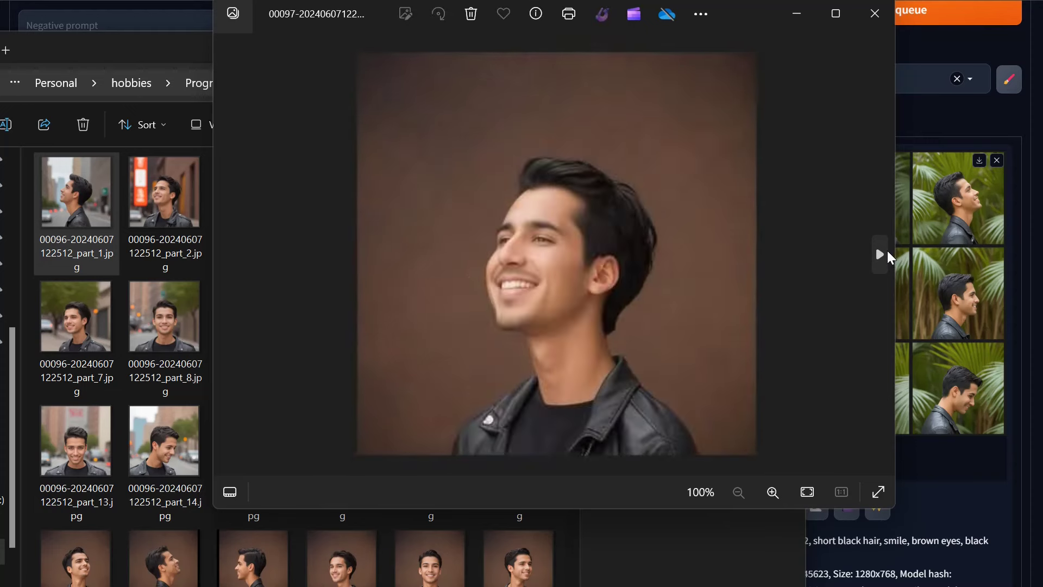
pyautogui.click(888, 251)
pyautogui.click(888, 251)
pyautogui.click(888, 251)
pyautogui.click(888, 252)
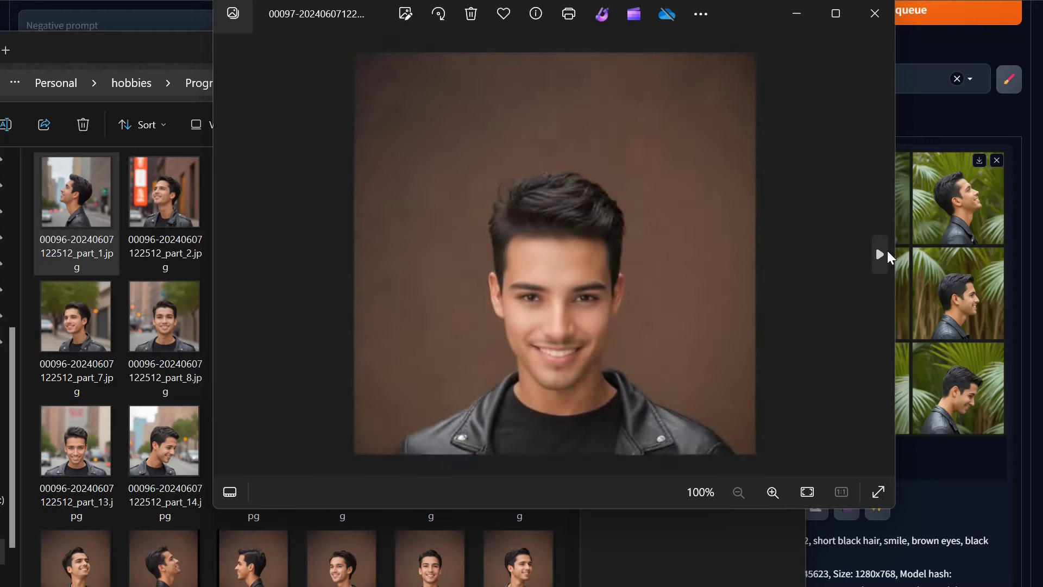
pyautogui.click(883, 18)
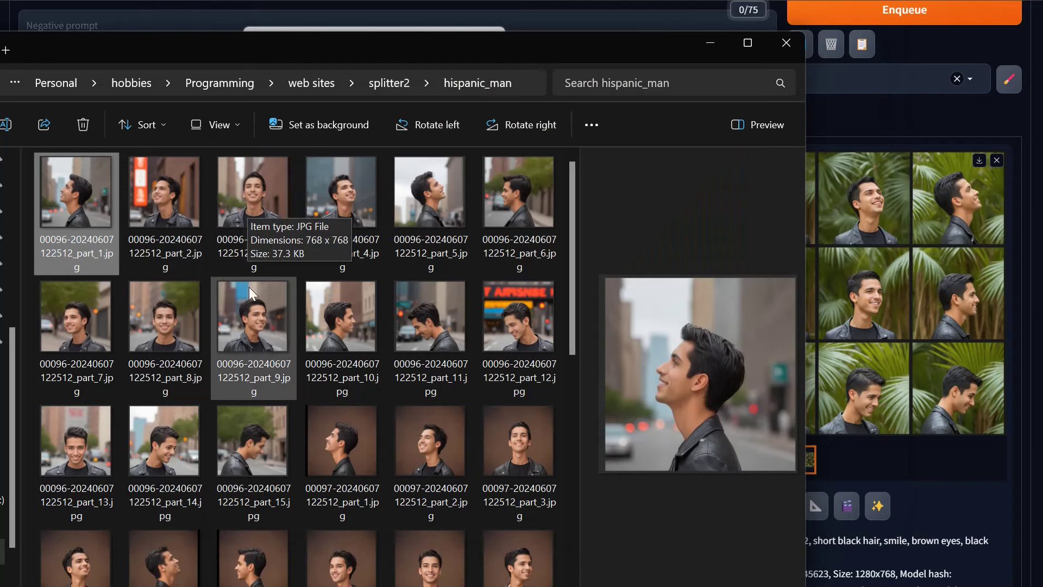
pyautogui.click(239, 207)
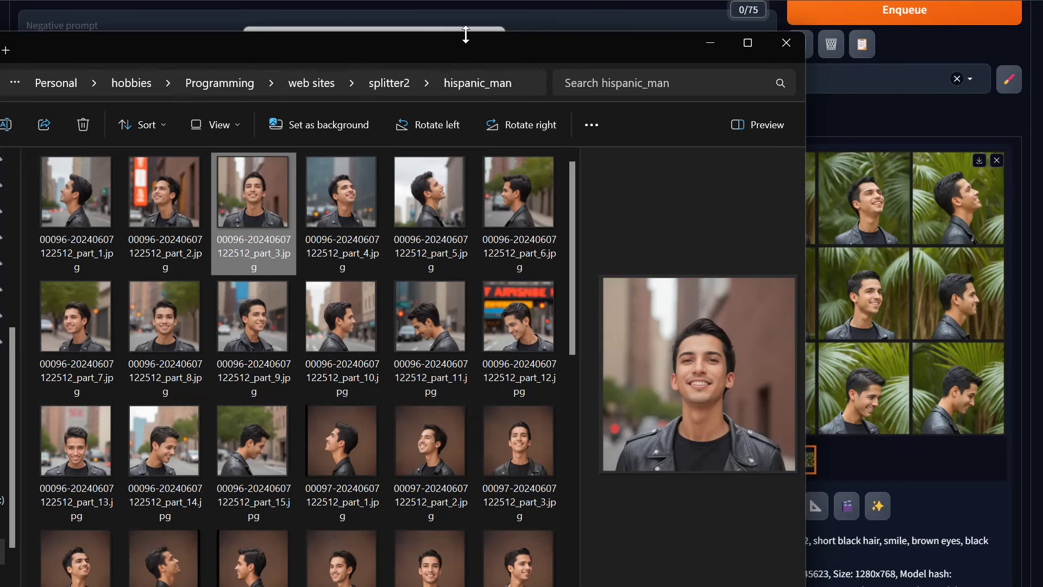
pyautogui.click(430, 27)
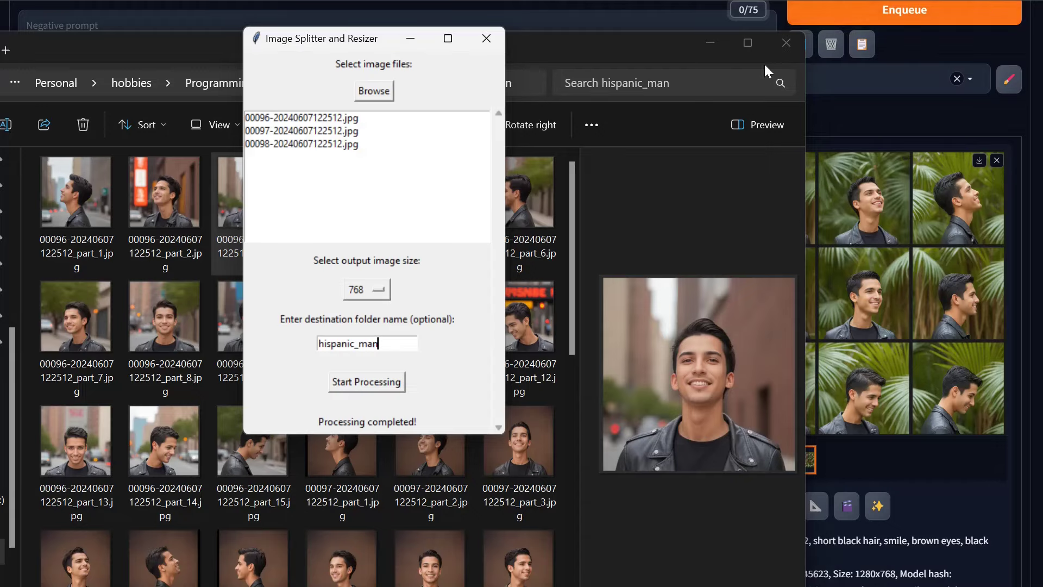
pyautogui.hotkey('alt', 'Tab')
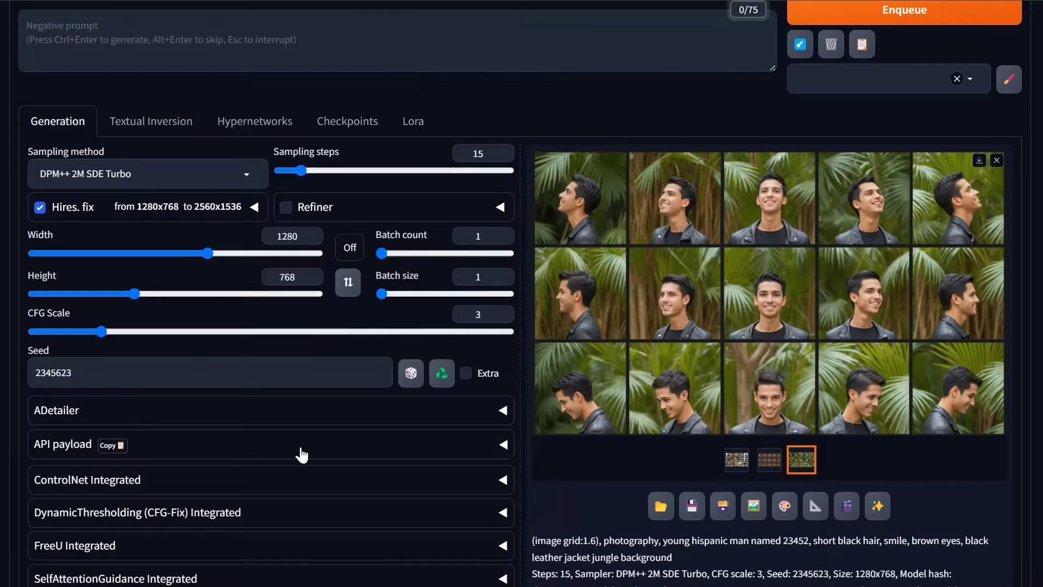
# Insert "wearing a red suit coat," before "modern city background" in the script's list of prompt inputs
pyautogui.scroll(-9, 468, 351)
pyautogui.scroll(-5, 469, 358)
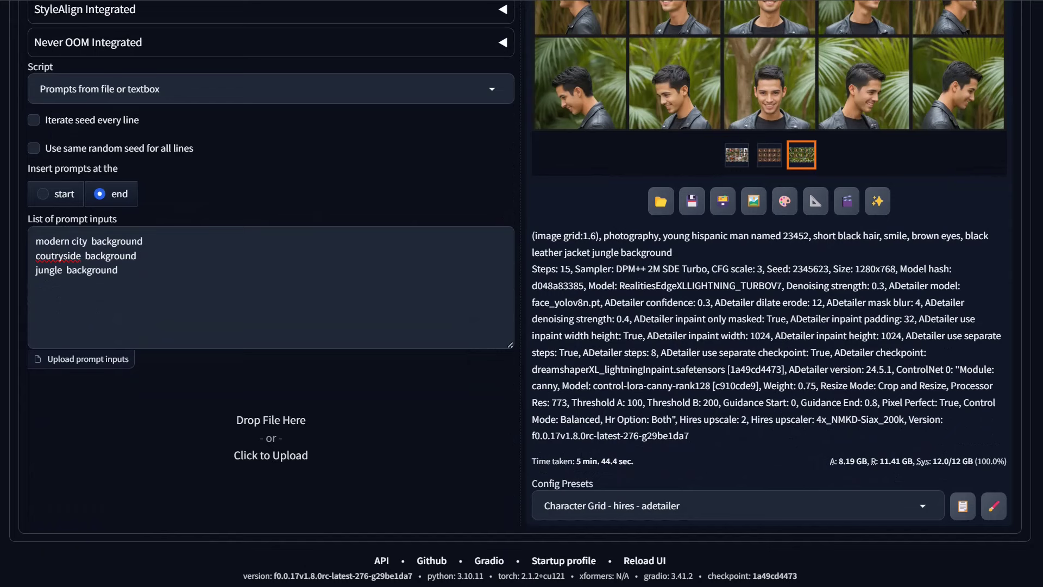
pyautogui.click(36, 241)
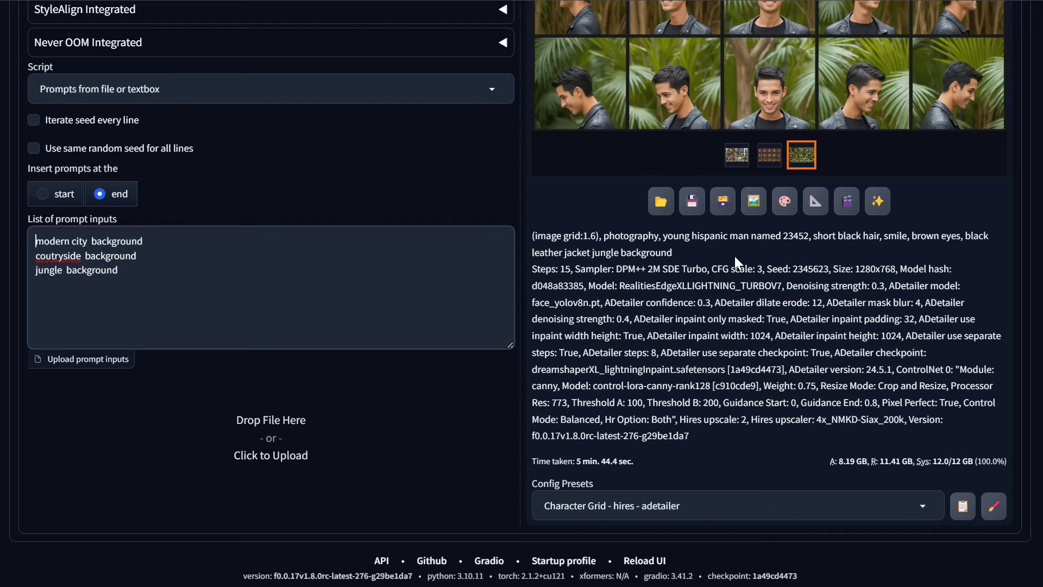
pyautogui.write('wearing')
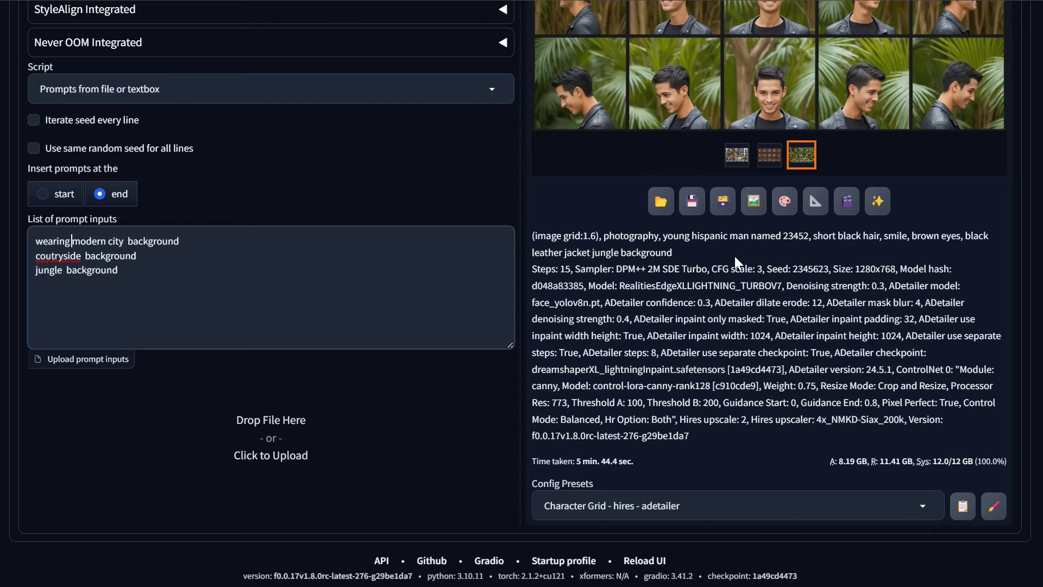
pyautogui.write('a red')
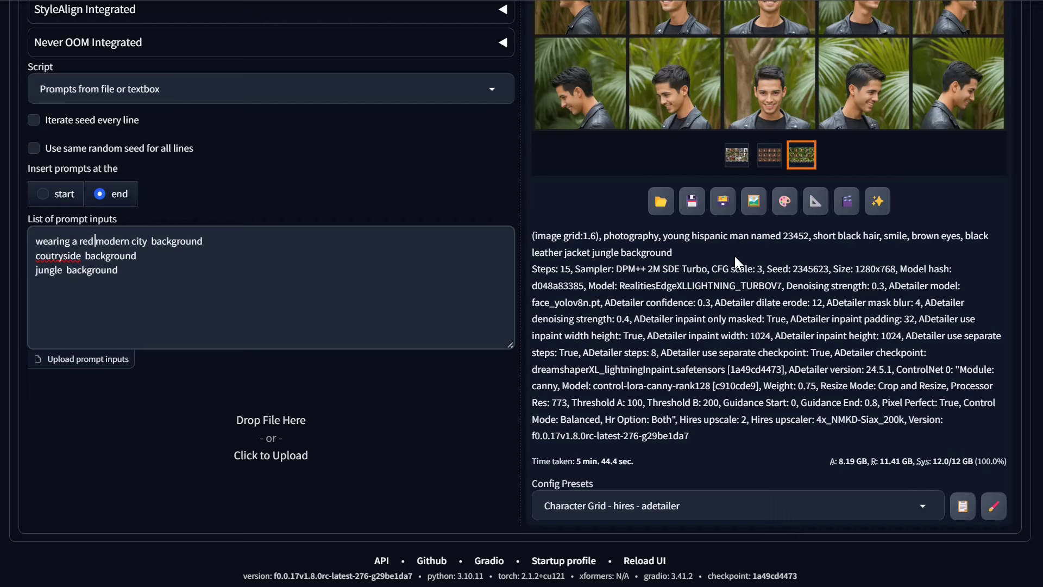
pyautogui.write(' suit coat')
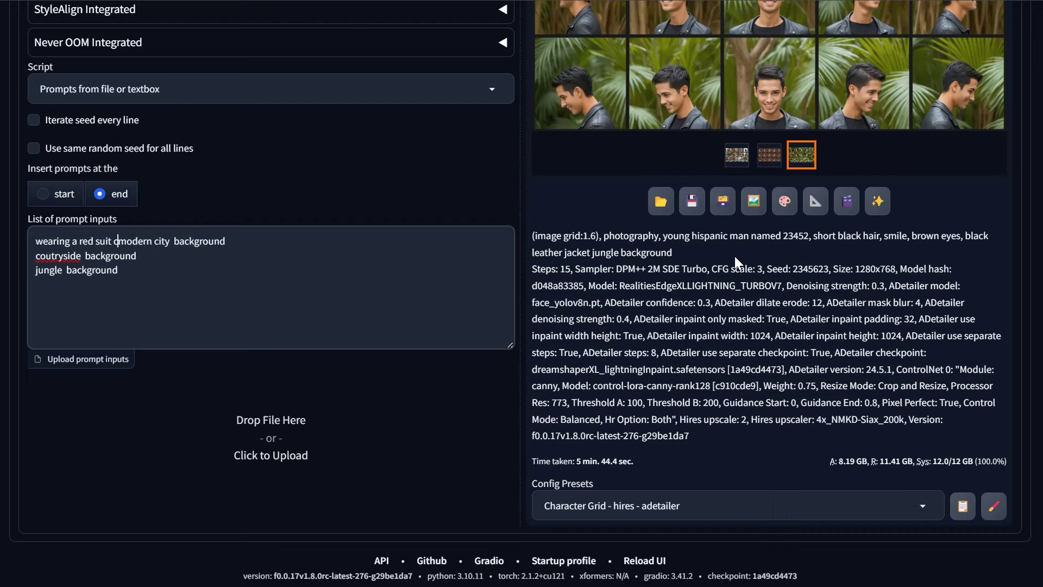
pyautogui.write(',')
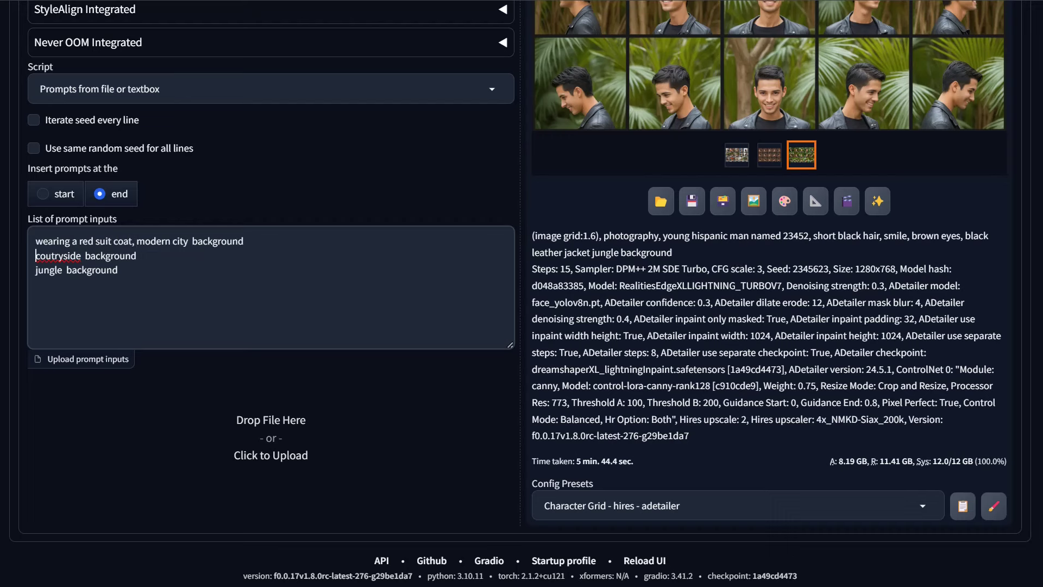
# Insert "flannel shirt," at the start of the countryside background line in the prompt list
pyautogui.click(36, 256)
pyautogui.write('flannel ')
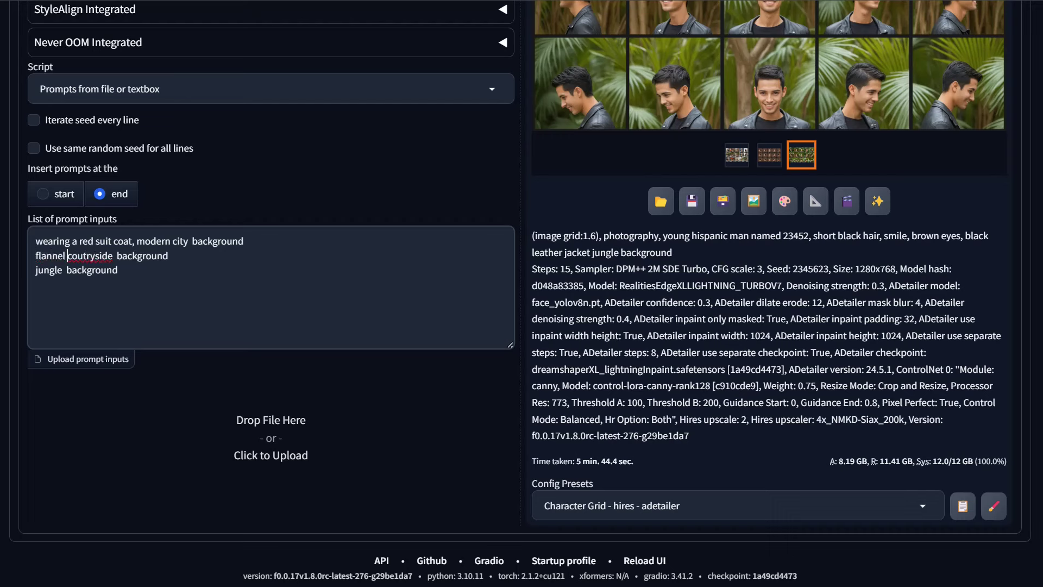
pyautogui.write('shirt,')
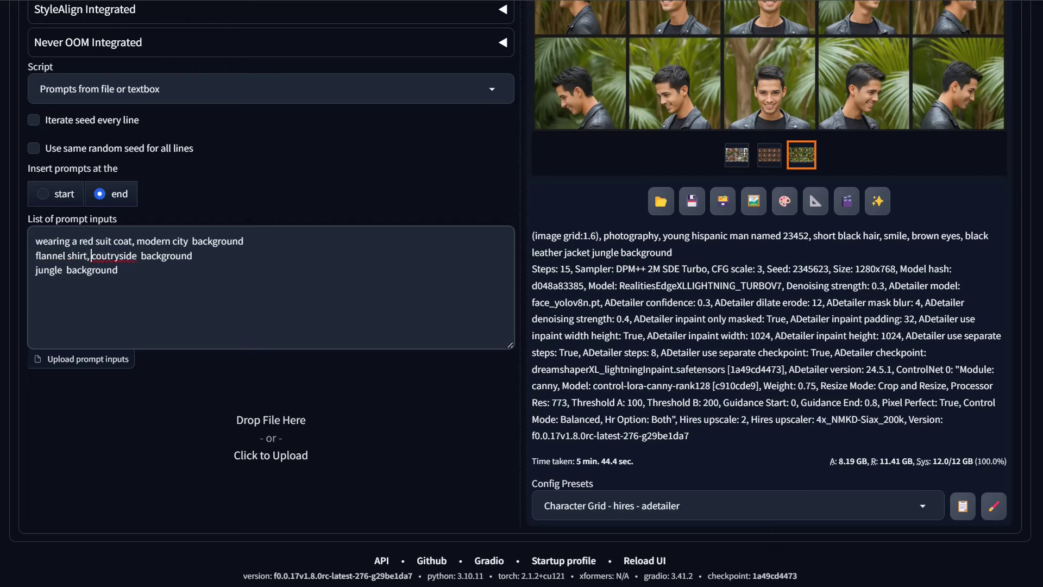
# Insert "red tanktop," at the start of the jungle background line in the prompt list
pyautogui.press('Down')
pyautogui.press('Home')
pyautogui.hotkey('shift', 'End')
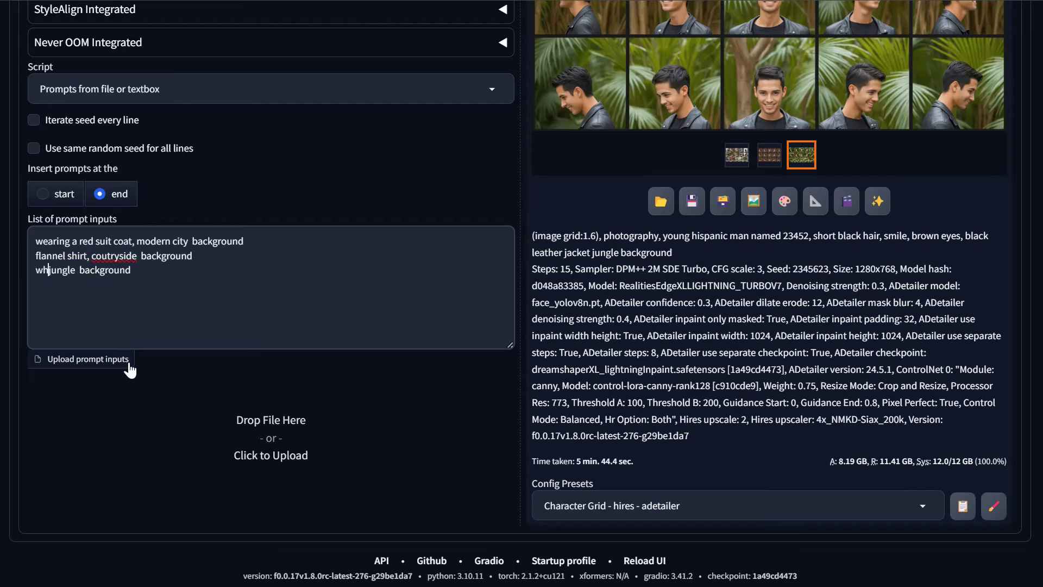
pyautogui.press('Home')
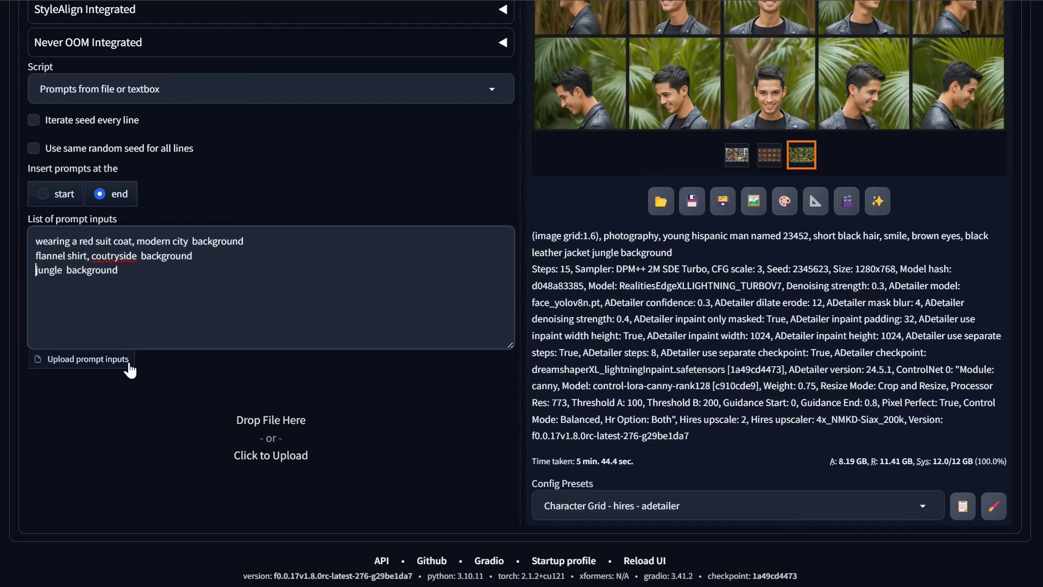
pyautogui.write('red ')
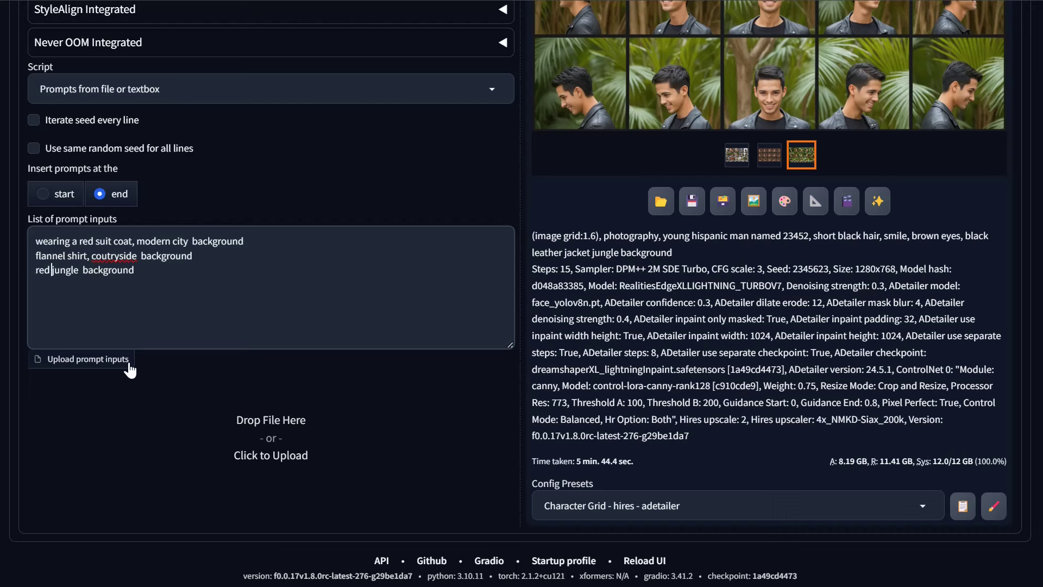
pyautogui.write('tanktop,')
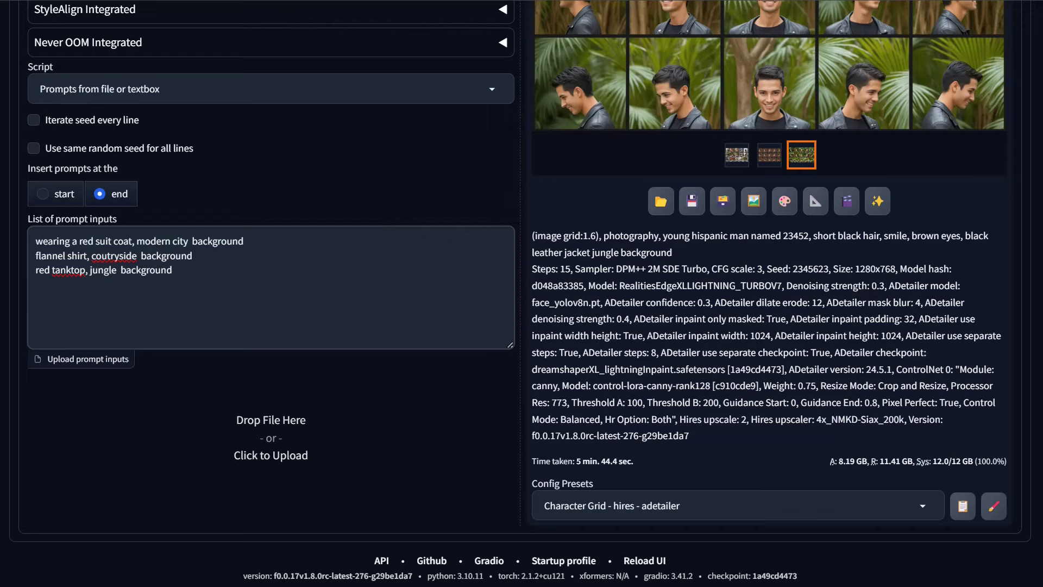
# Delete "black leather jacket" from the end of the main prompt
pyautogui.scroll(15, 659, 357)
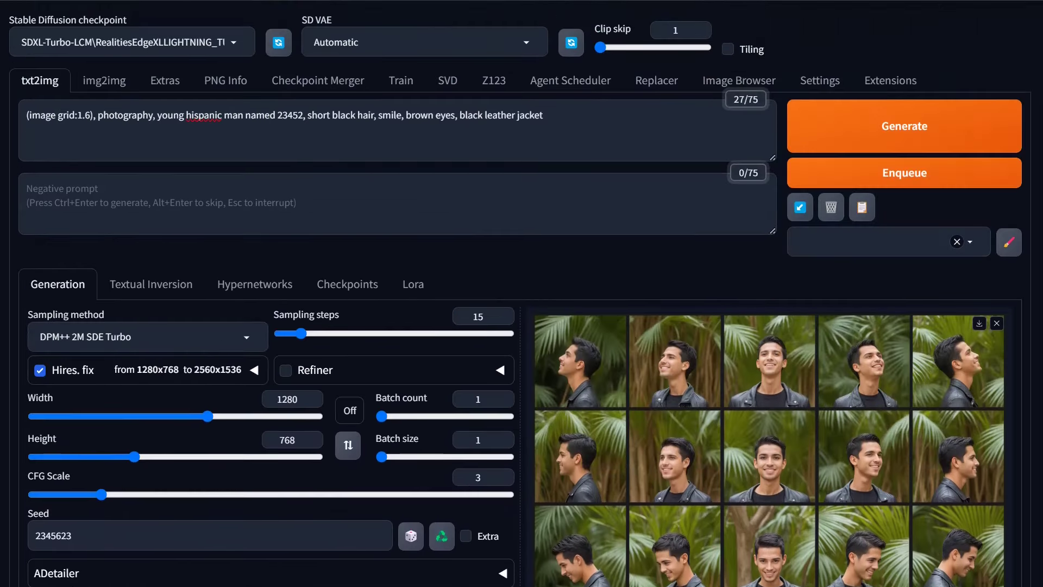
pyautogui.moveTo(543, 115); pyautogui.dragTo(460, 116)
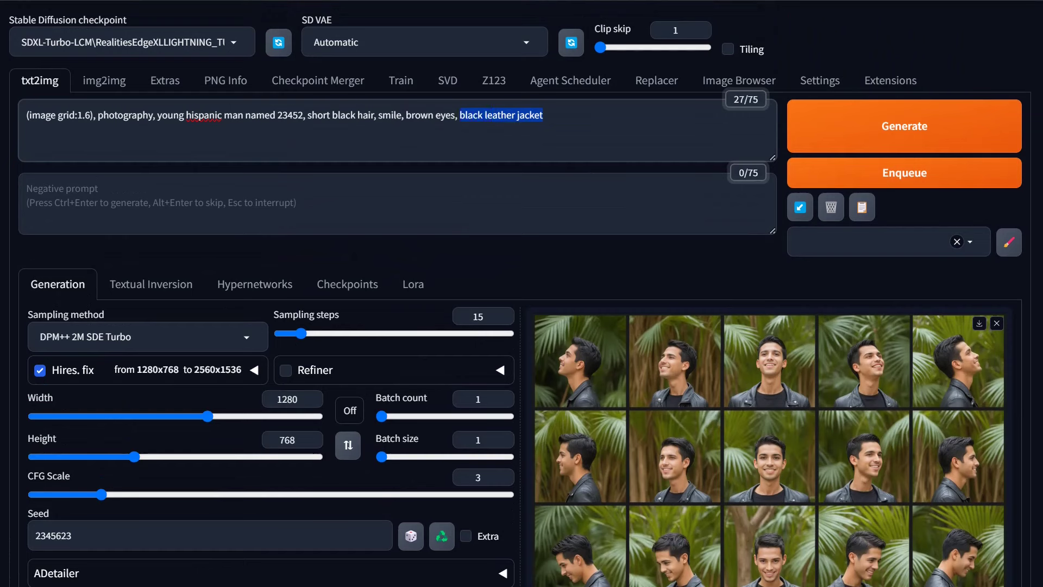
pyautogui.press('BackSpace')
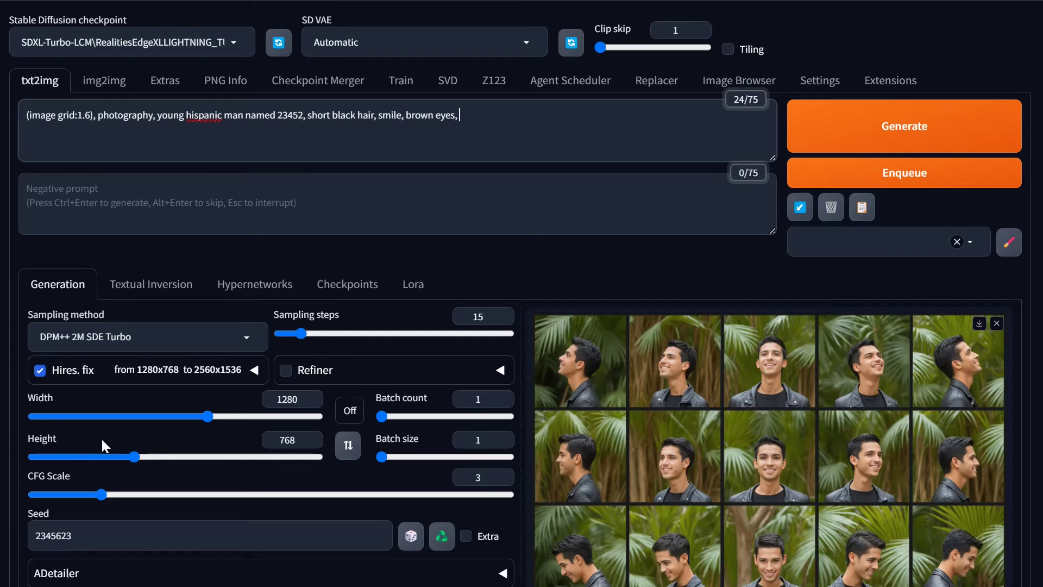
# Prefix the three prompt lines with expressions: "frowning," for the city, "smiling," for the countryside and "yelling," for the jungle
pyautogui.scroll(-15, 102, 439)
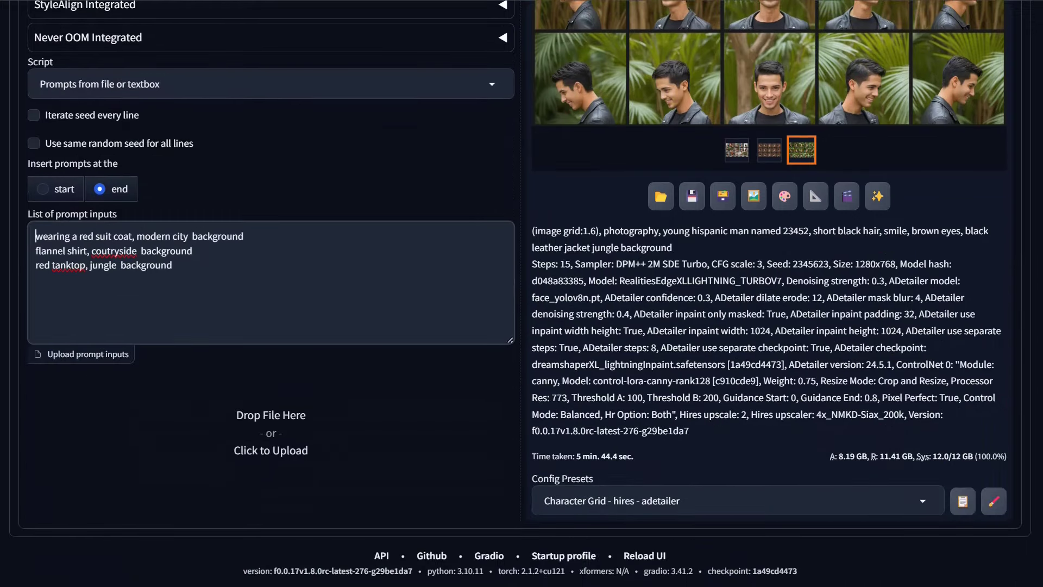
pyautogui.write('frowning,')
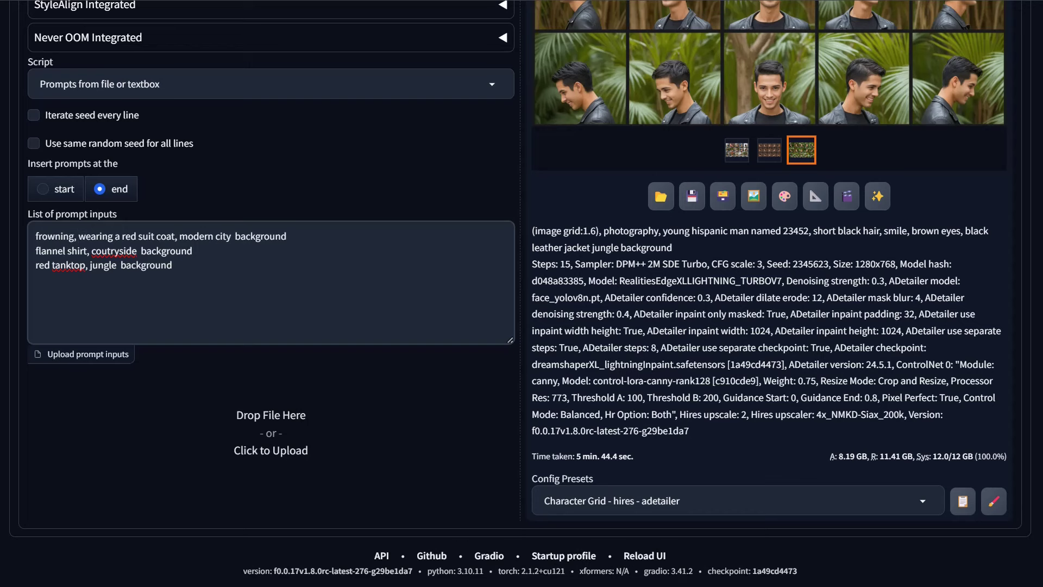
pyautogui.click(36, 251)
pyautogui.write('smiling,')
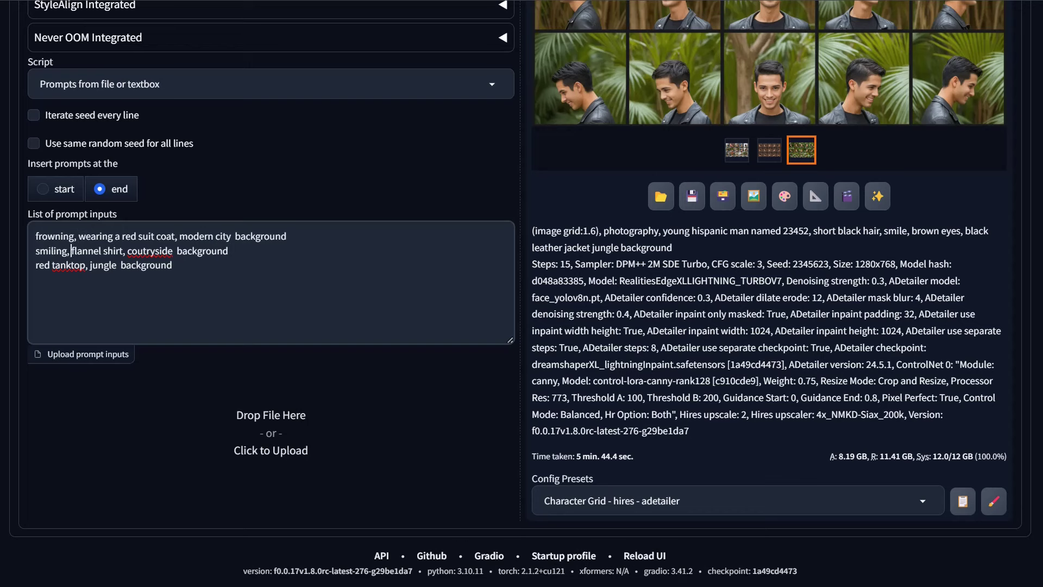
pyautogui.click(35, 264)
pyautogui.write('yelling,')
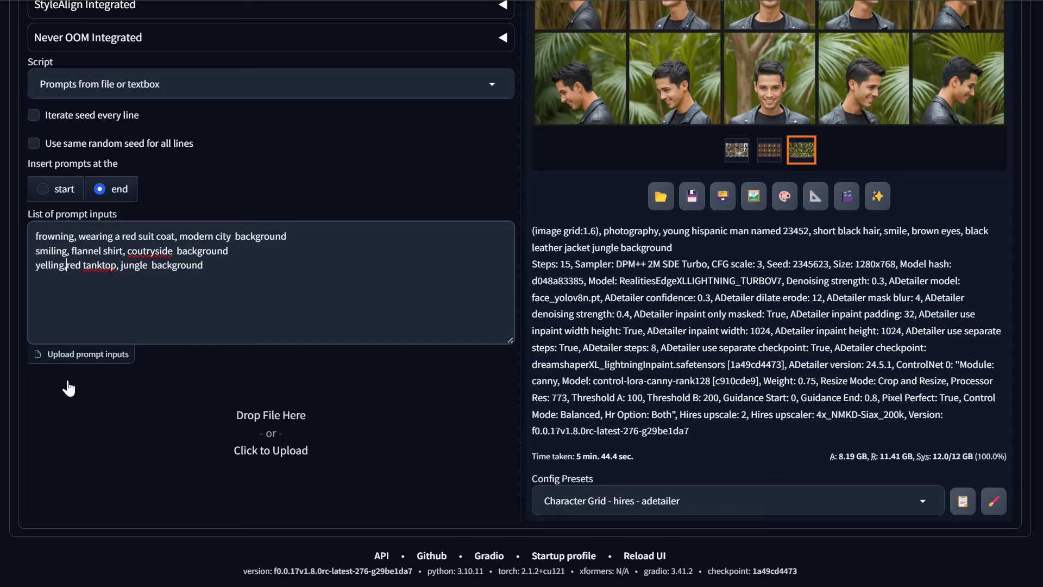
# Switch to File Explorer, go up to the splitter2 folder and inspect config-txt2img.json, config-txt2img-custom-tracked-components.txt and splitter.bat
pyautogui.scroll(6, 408, 384)
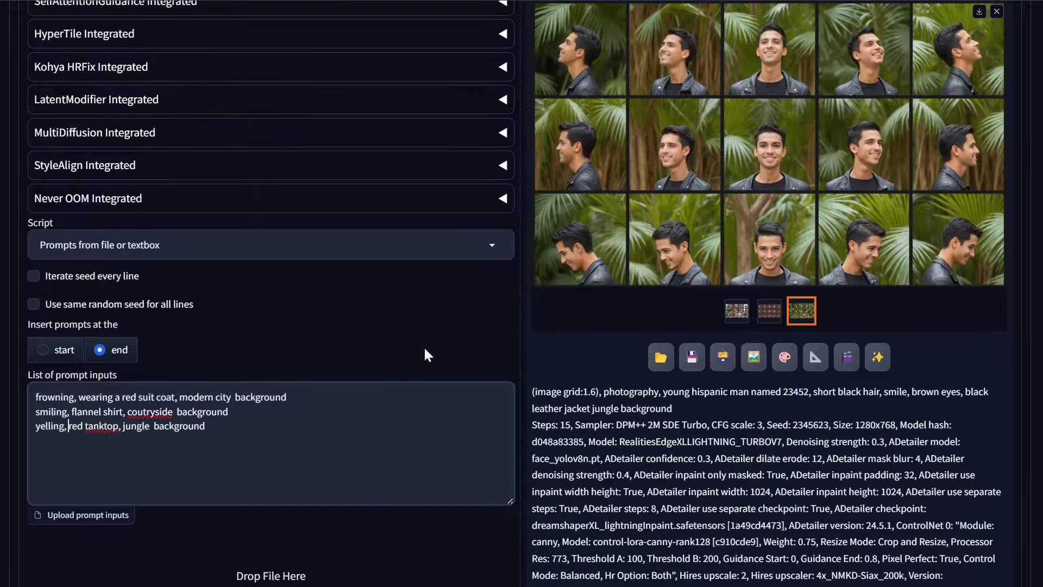
pyautogui.scroll(10, 891, 189)
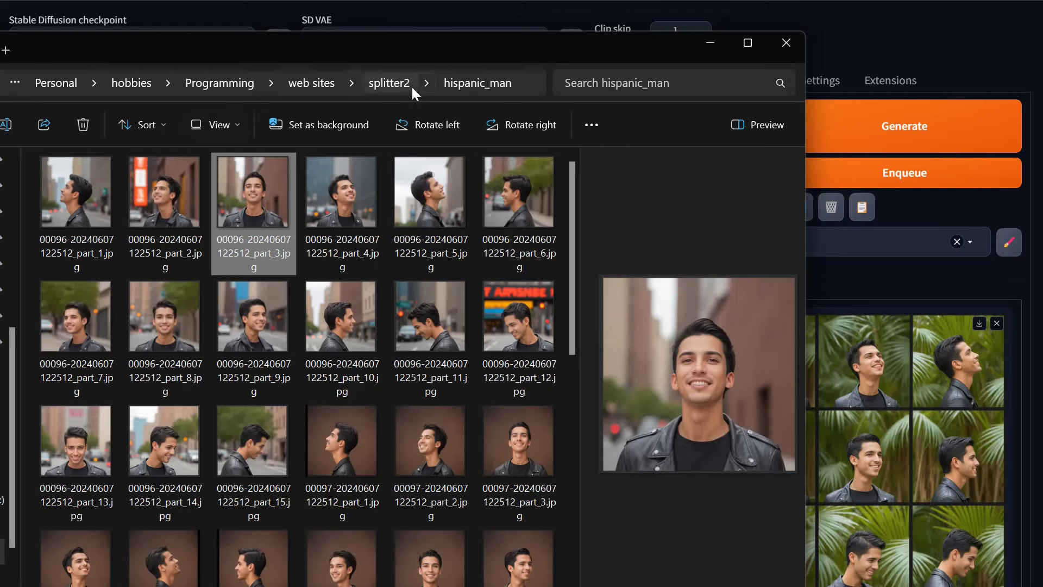
pyautogui.click(412, 86)
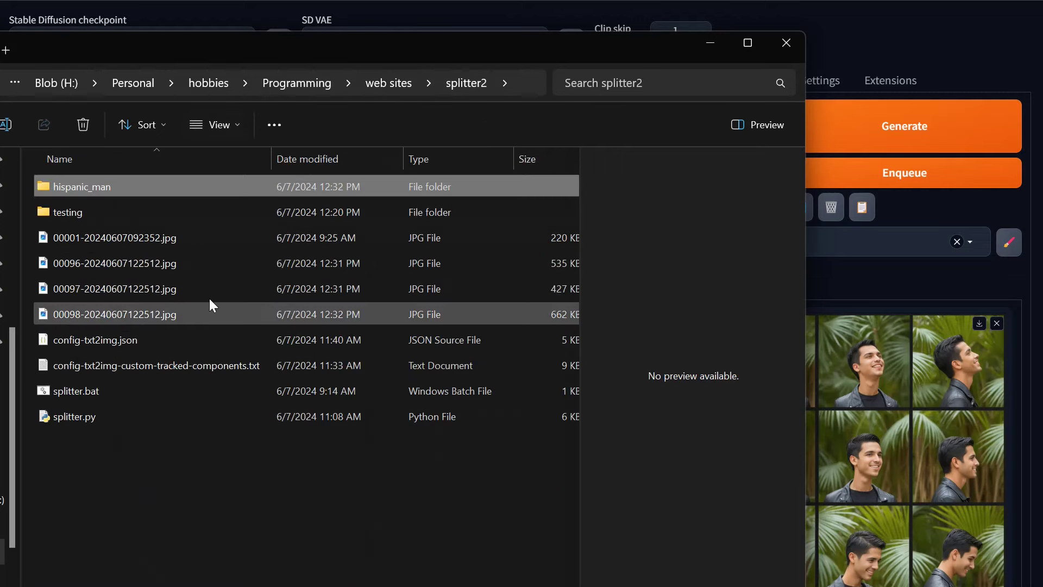
pyautogui.click(110, 343)
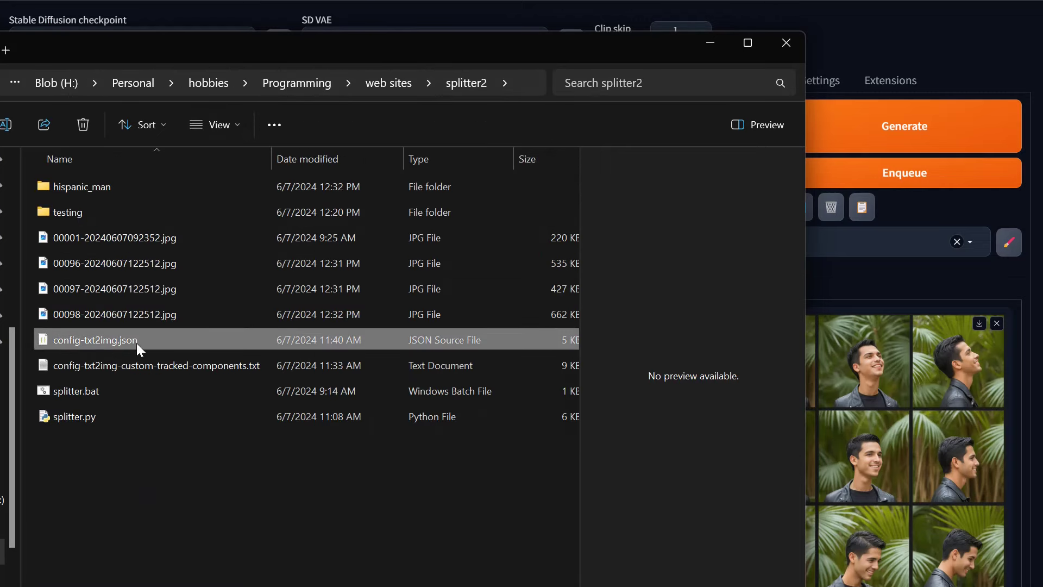
pyautogui.click(100, 367)
pyautogui.click(78, 345)
pyautogui.click(80, 363)
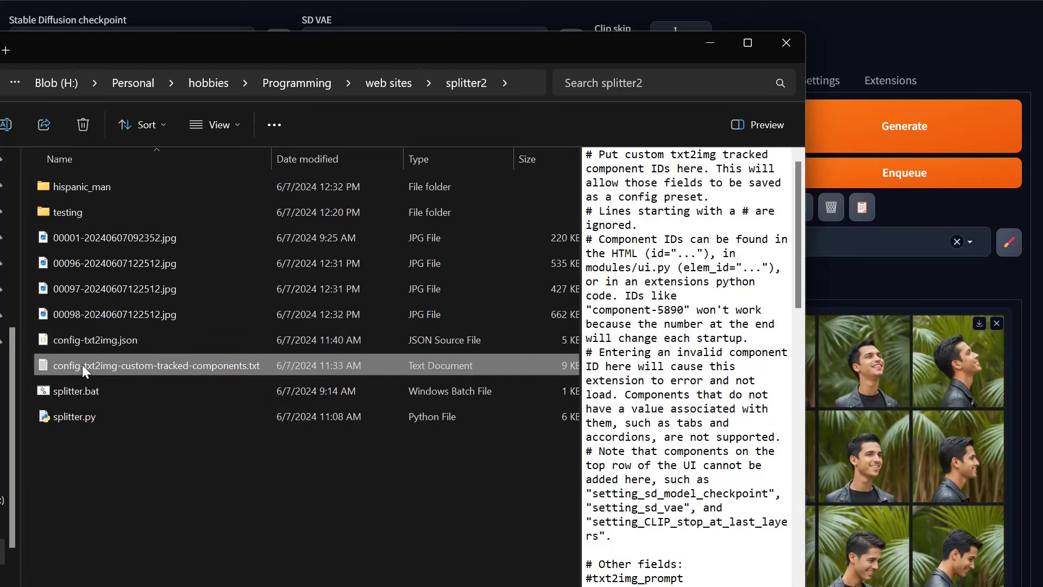
pyautogui.press('Up')
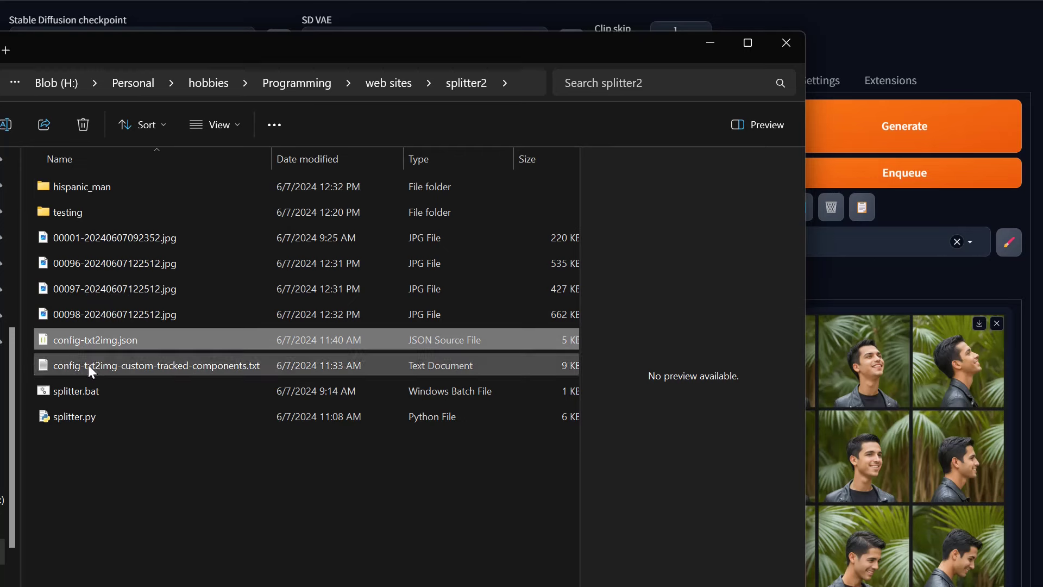
pyautogui.click(88, 364)
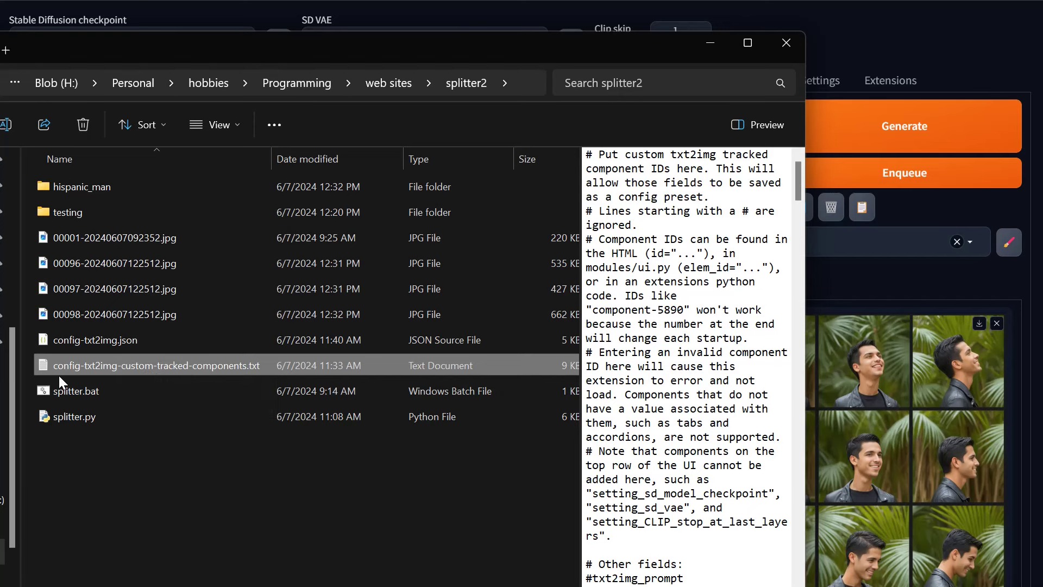
pyautogui.click(110, 393)
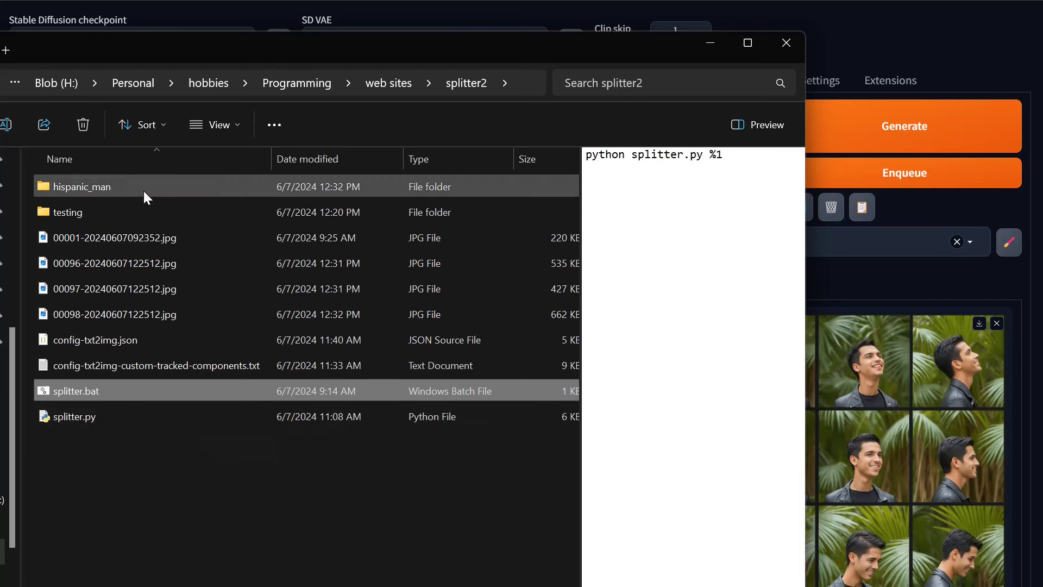
# Preview the grid images 00098-20240607122512.jpg and 00001-20240607092352.jpg, and switch back to the Stable Diffusion web UI
pyautogui.click(114, 306)
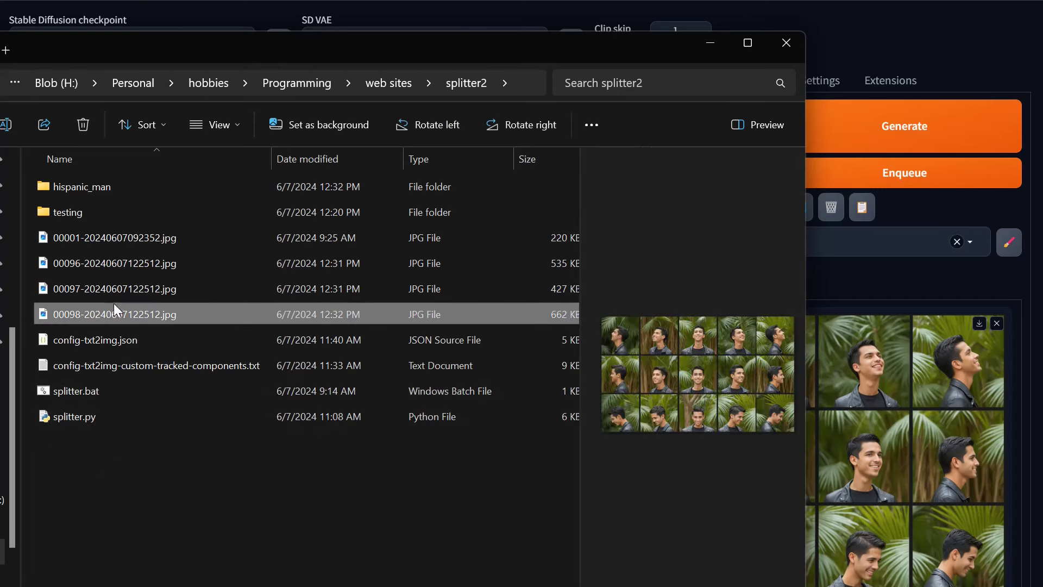
pyautogui.click(115, 243)
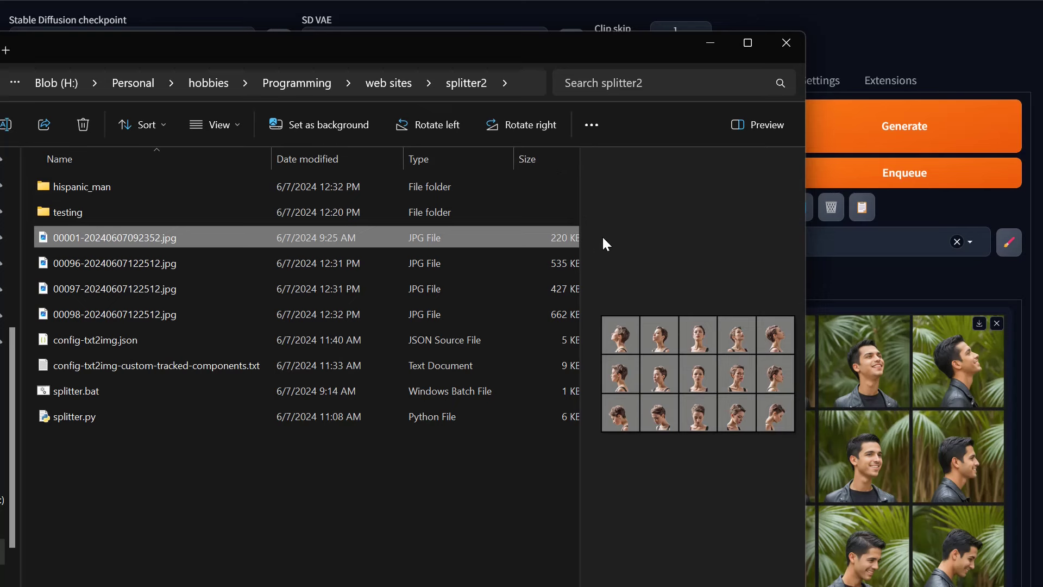
pyautogui.click(966, 27)
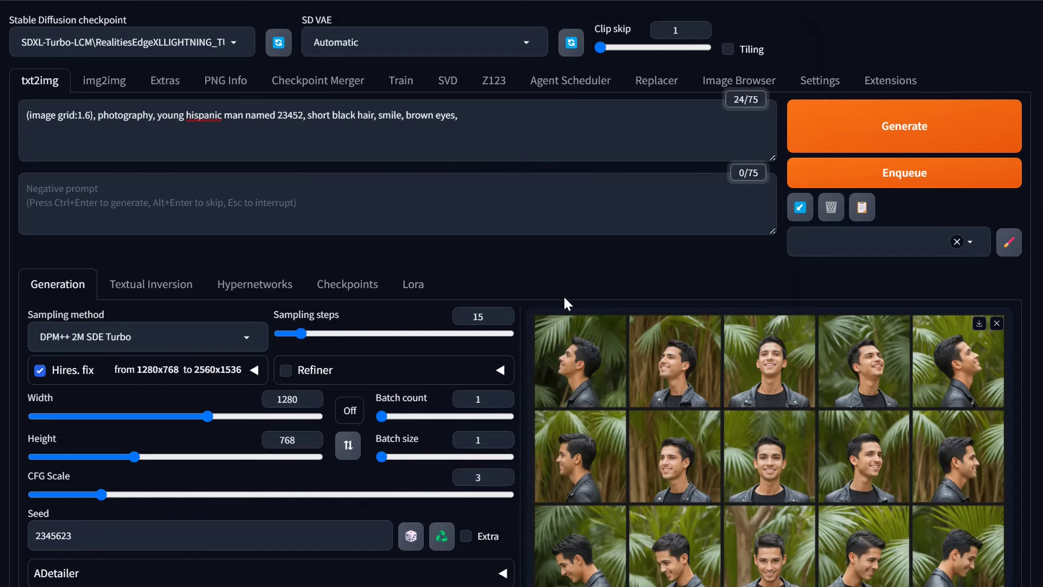
pyautogui.scroll(-2, 831, 424)
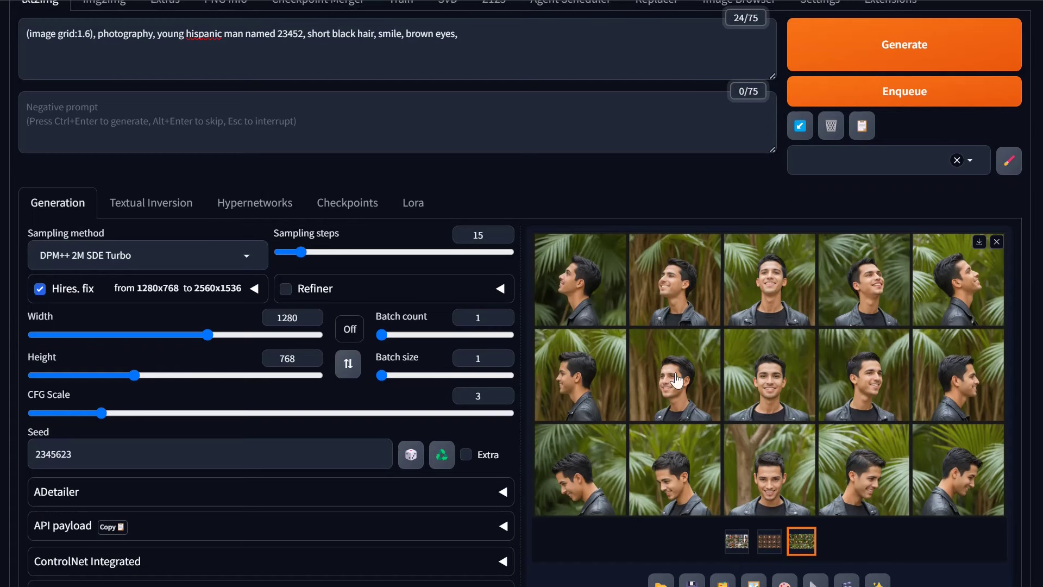